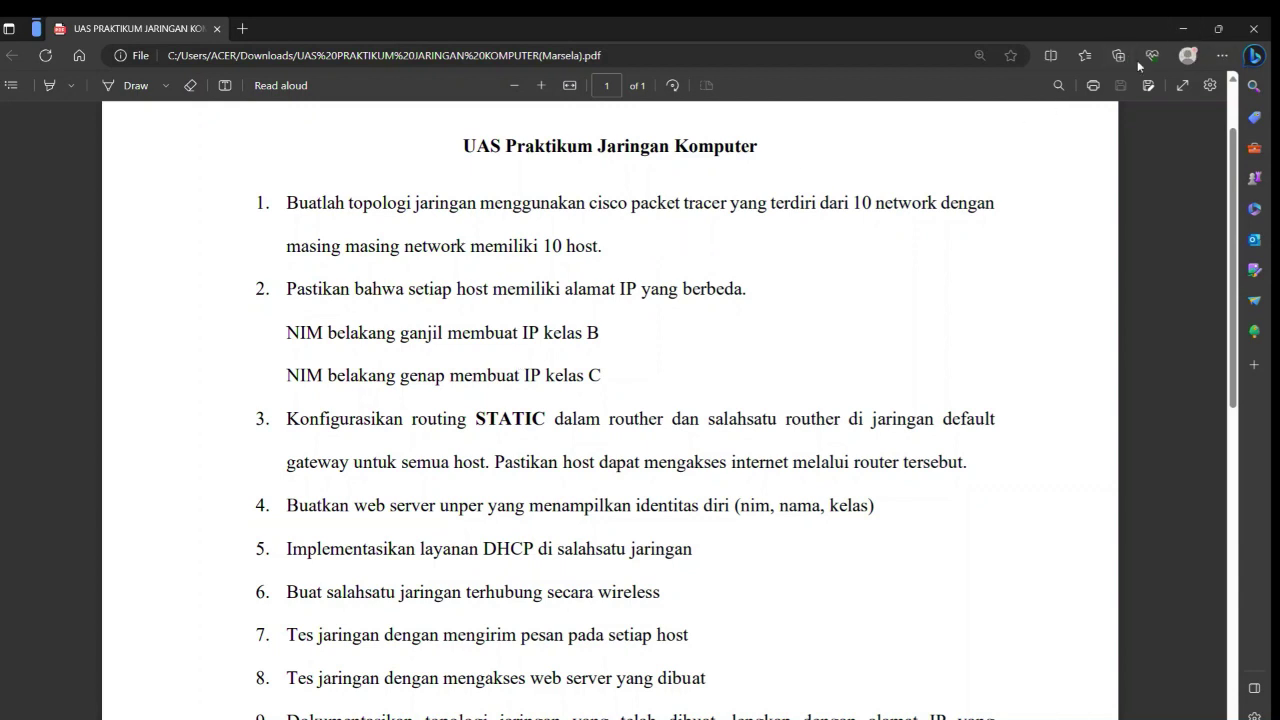
# Switch from the assignment PDF to the UAS JARKOM topology in Cisco Packet Tracer and view all its networks
pyautogui.click(1186, 33)
pyautogui.moveTo(783, 716)
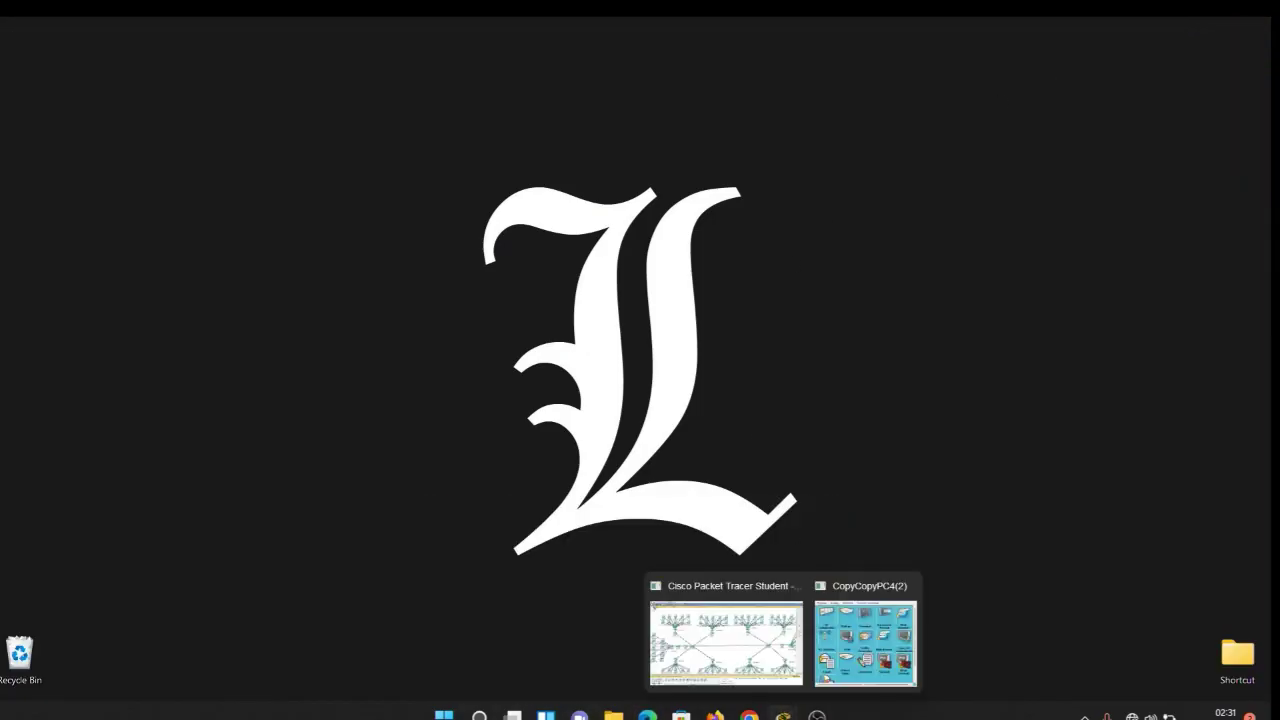
pyautogui.click(755, 660)
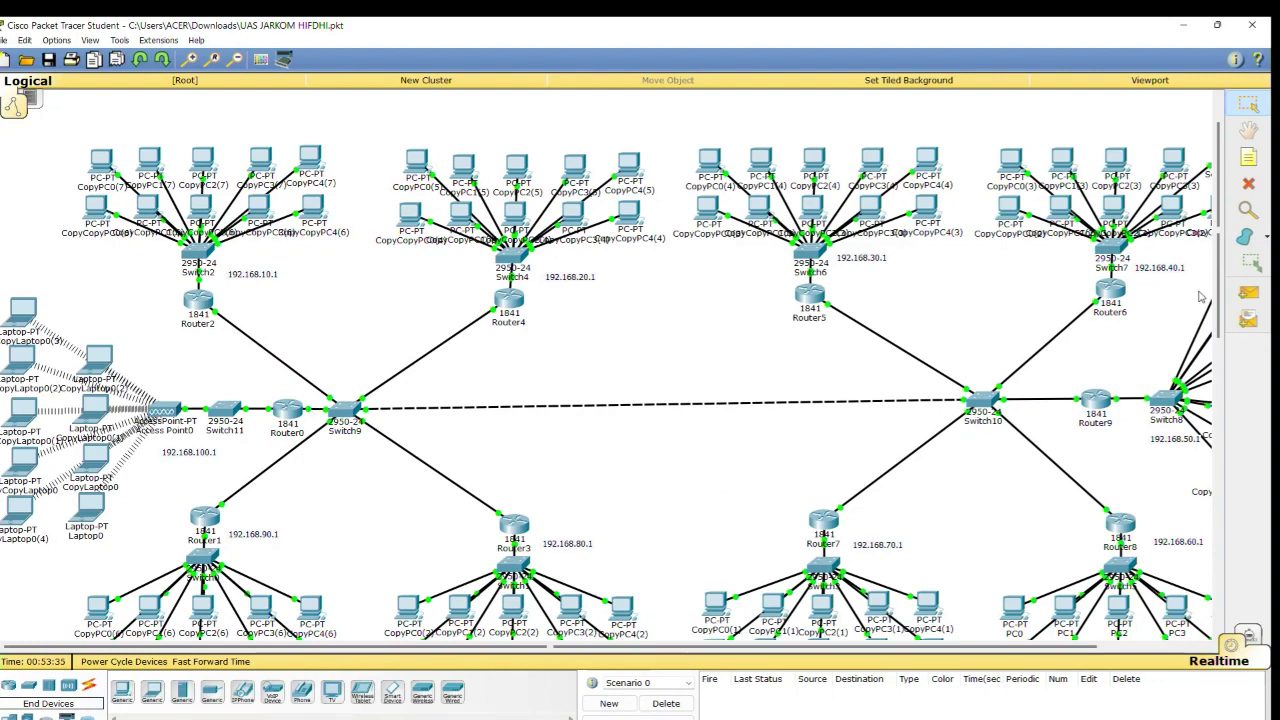
pyautogui.scroll(-1, 1221, 313)
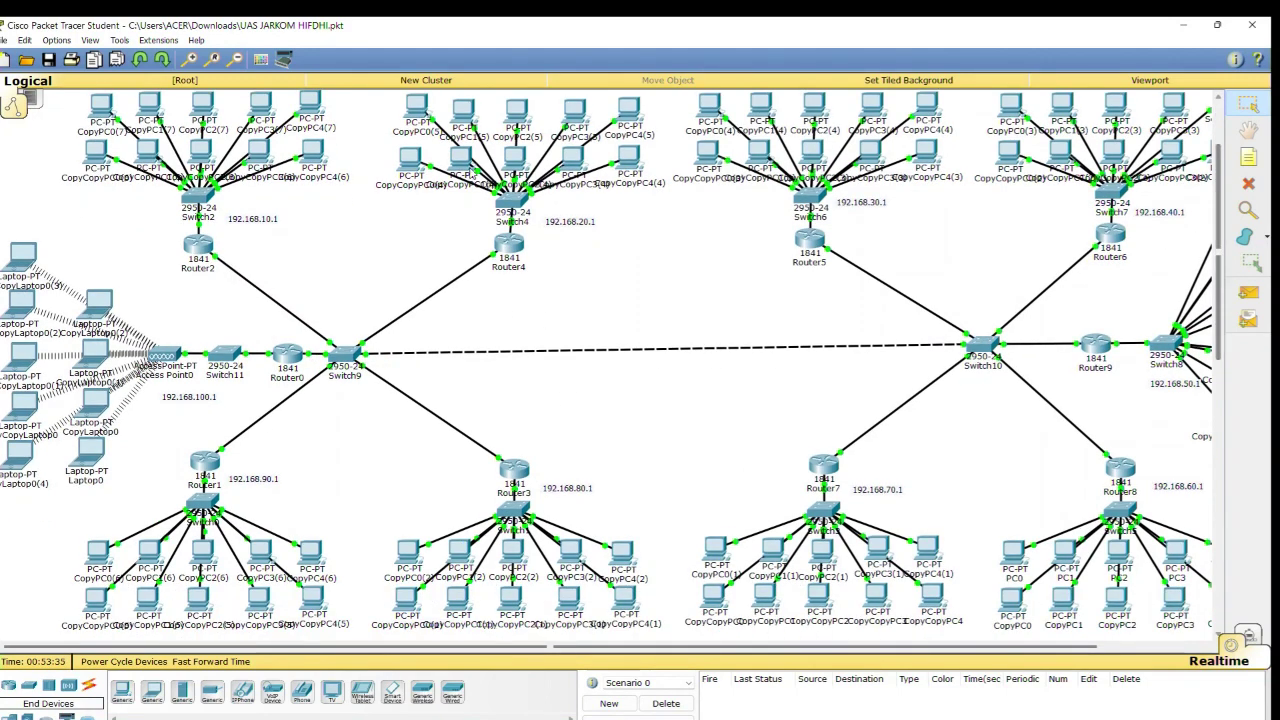
# Inspect the static IP address and subnet mask of CopyCopyPC0(4) in the Switch4 network, then close its window
pyautogui.click(410, 167)
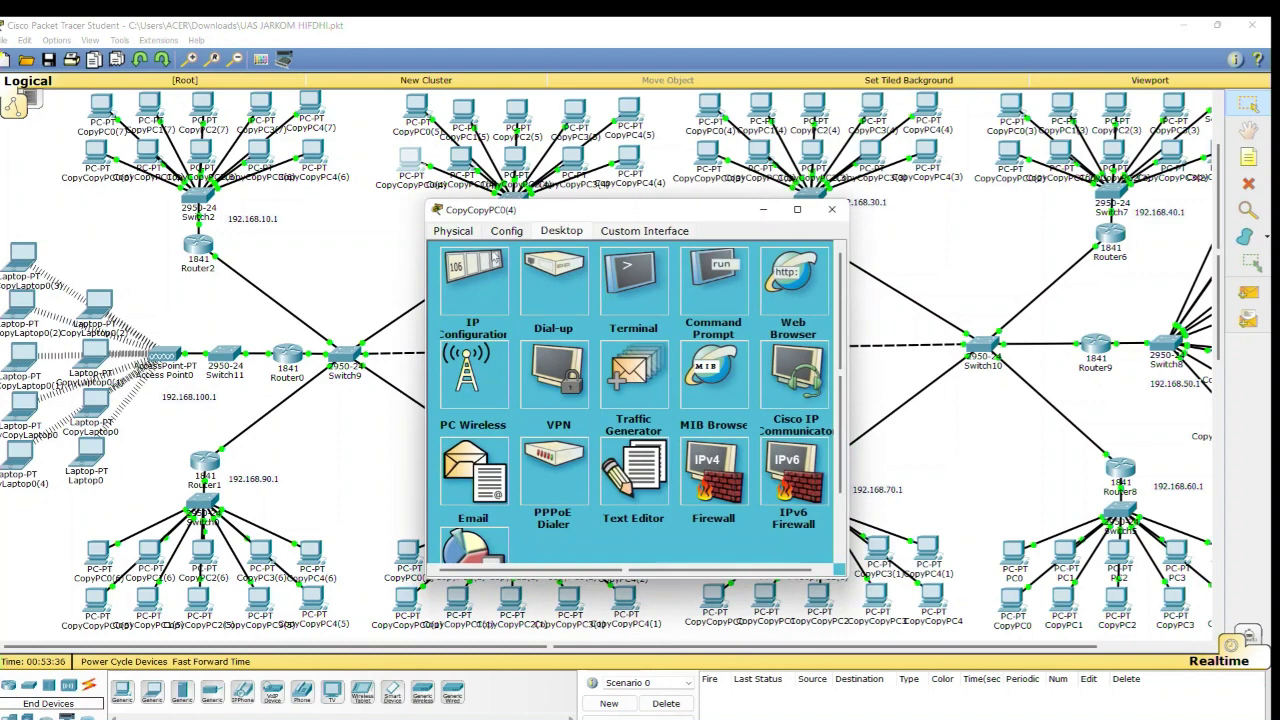
pyautogui.click(481, 260)
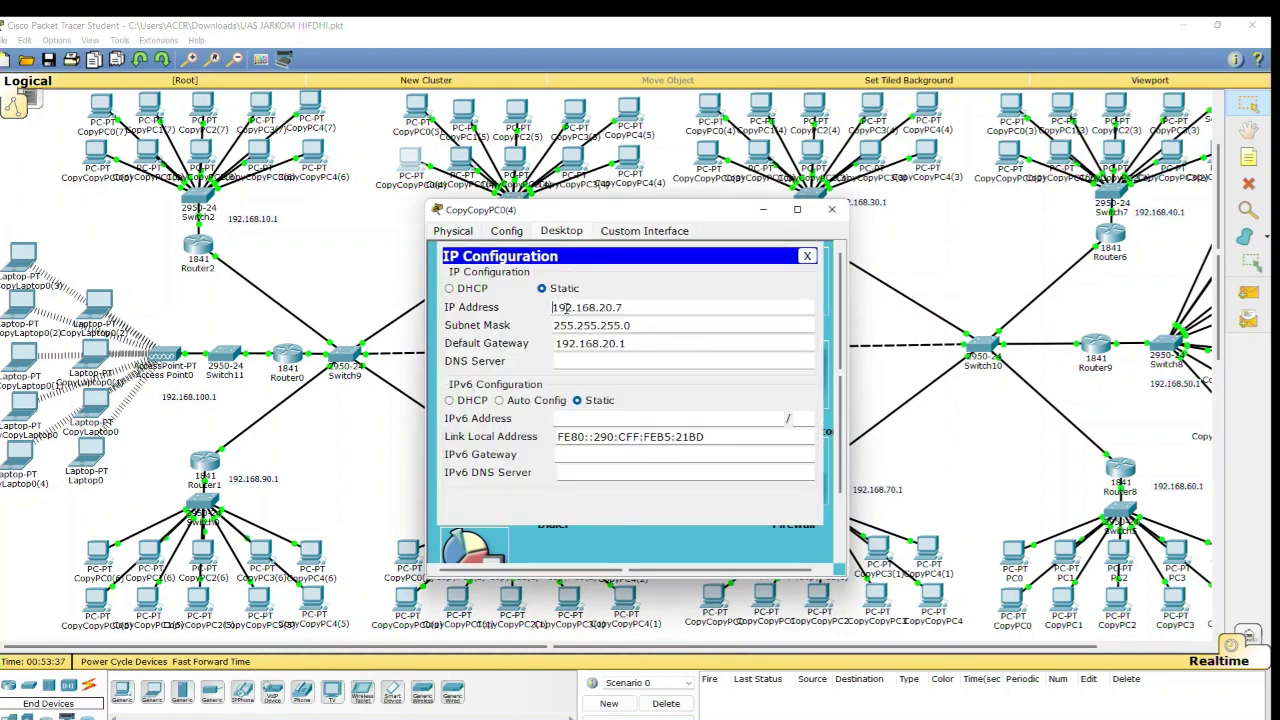
pyautogui.moveTo(552, 310); pyautogui.dragTo(594, 311)
pyautogui.click(624, 309)
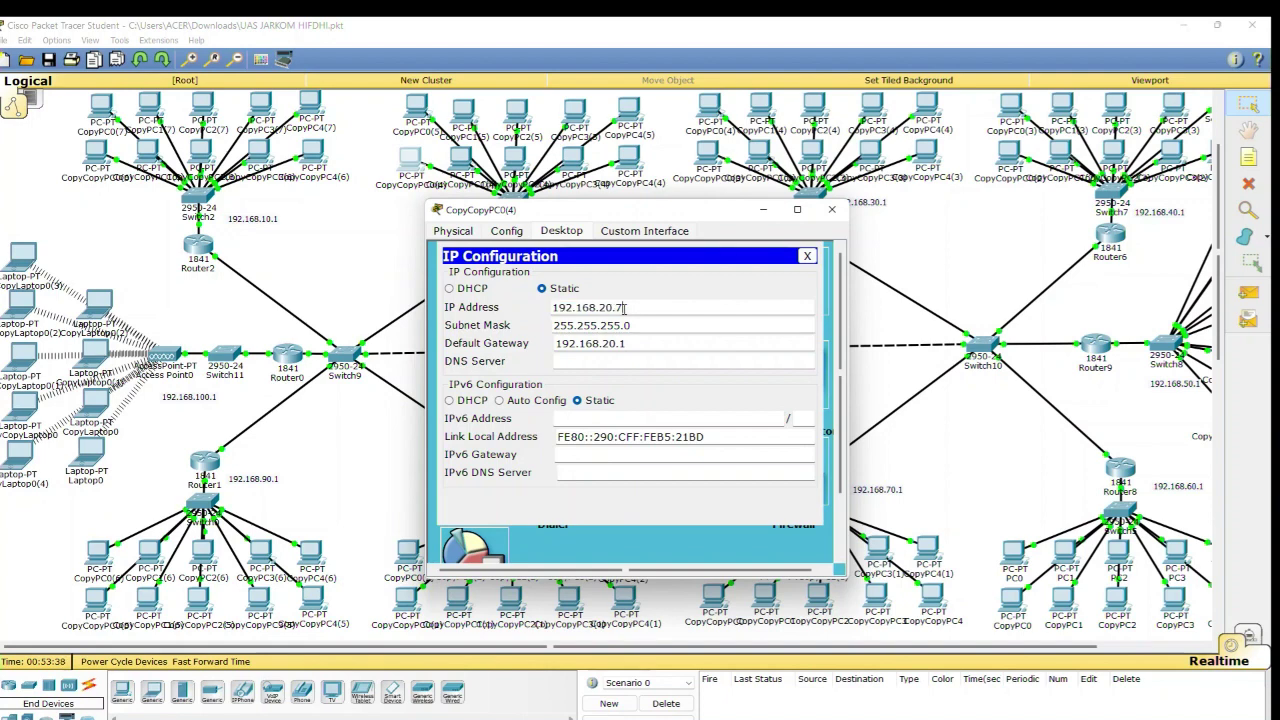
pyautogui.click(566, 309)
pyautogui.click(578, 325)
pyautogui.click(621, 327)
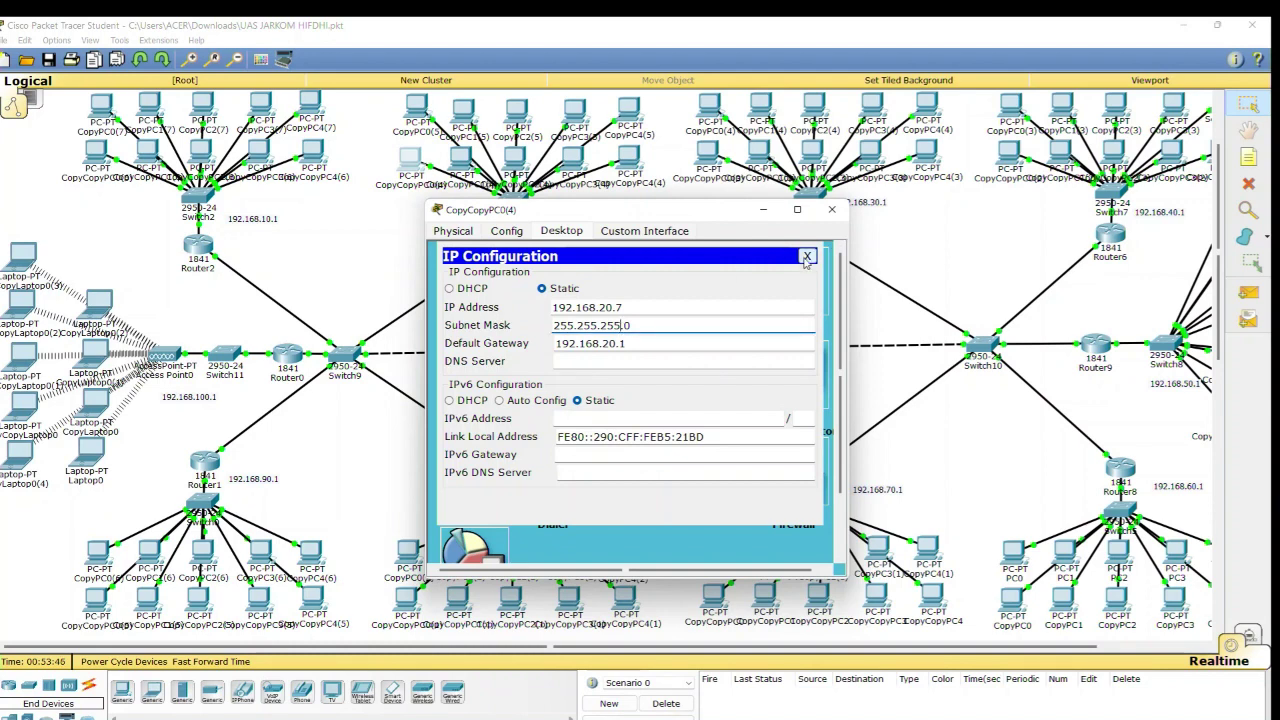
pyautogui.click(806, 257)
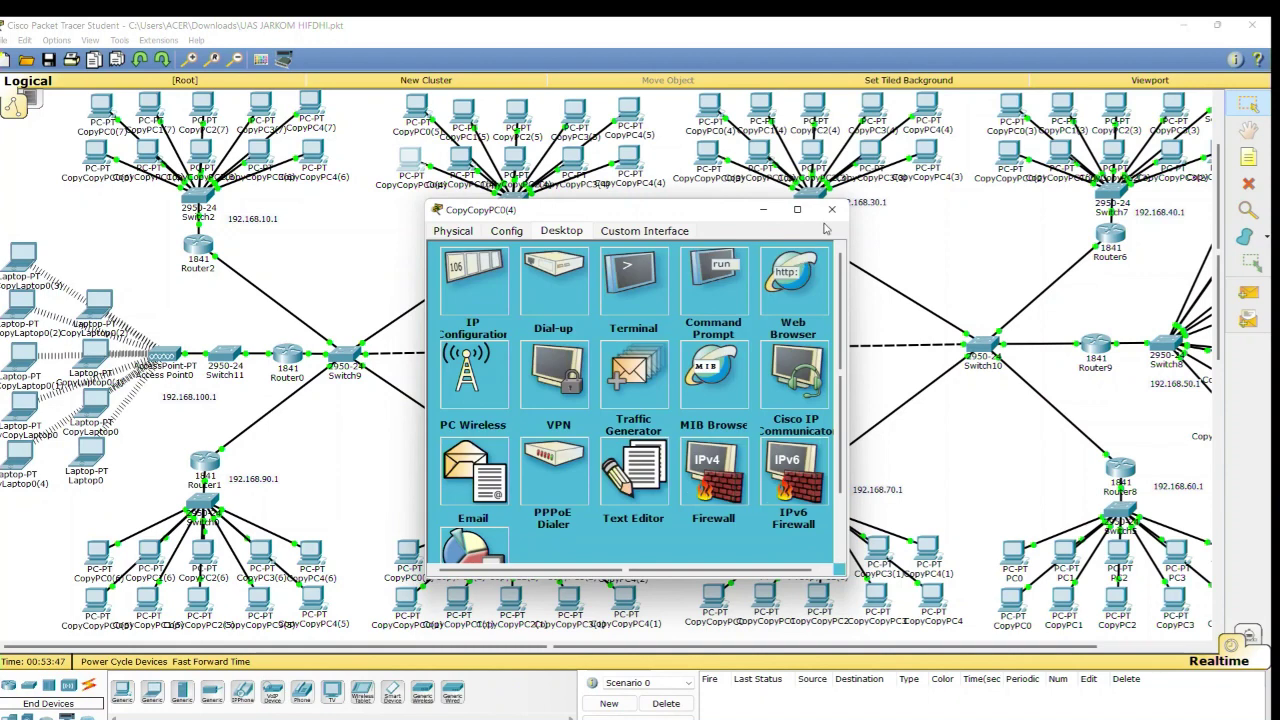
pyautogui.click(832, 212)
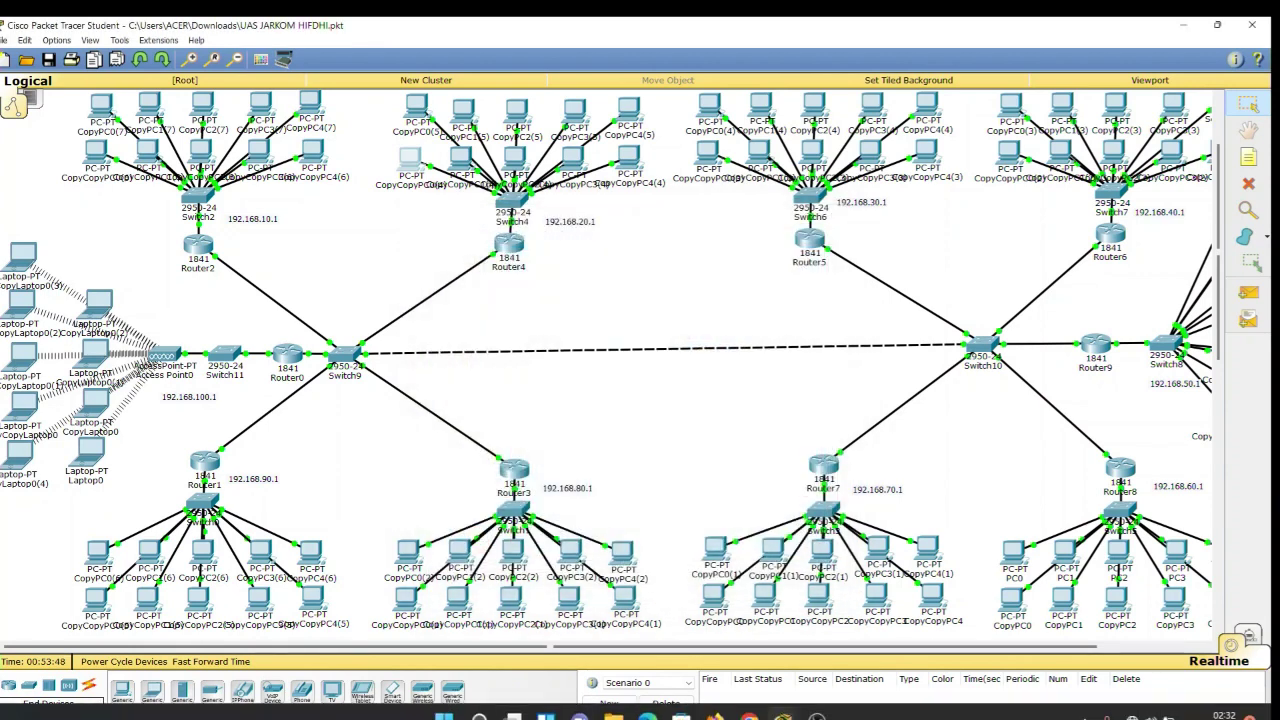
# Switch to the assignment PDF in Microsoft Edge, review the IP class and static routing requirements, and return to Packet Tracer
pyautogui.moveTo(817, 714)
pyautogui.click(647, 716)
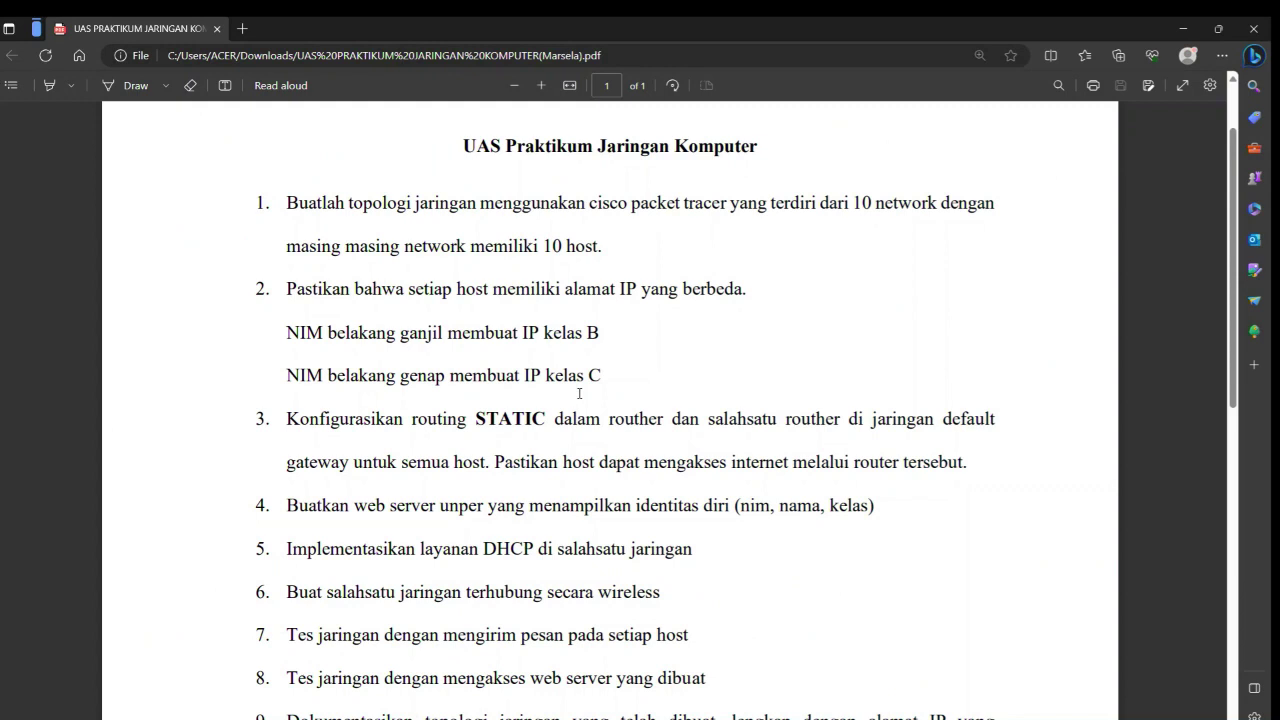
pyautogui.scroll(-1, 590, 405)
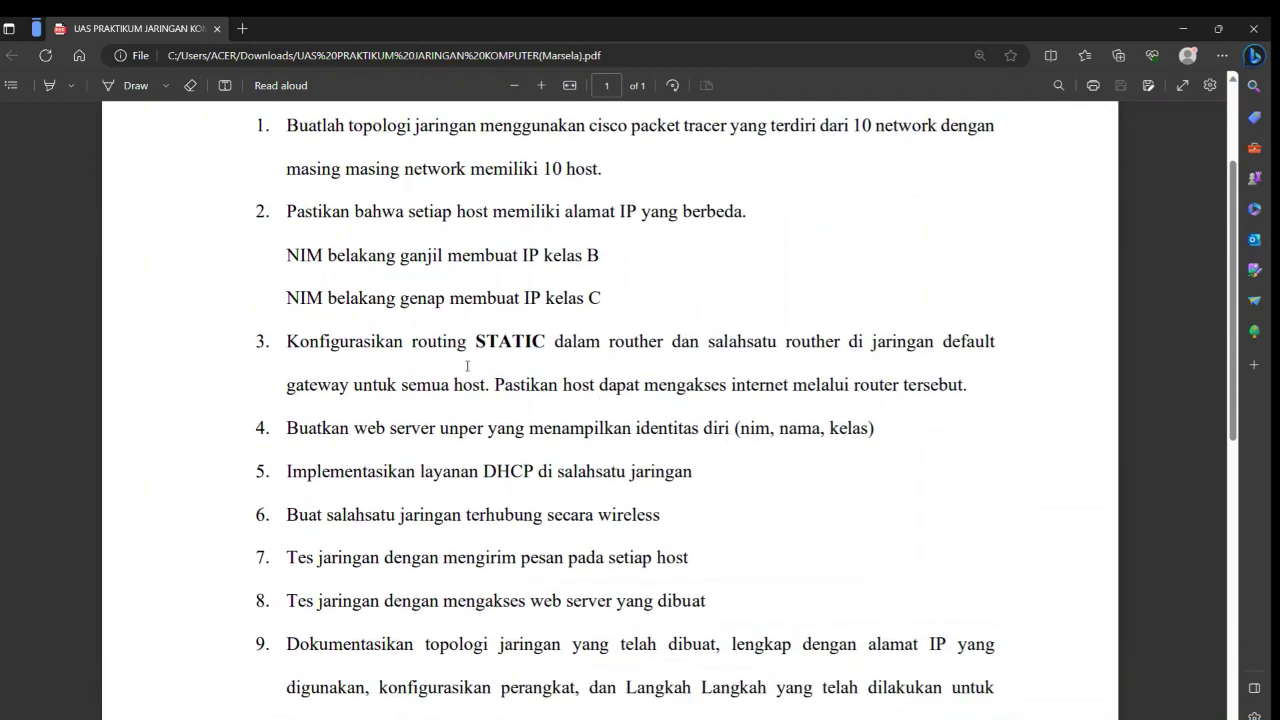
pyautogui.click(1180, 28)
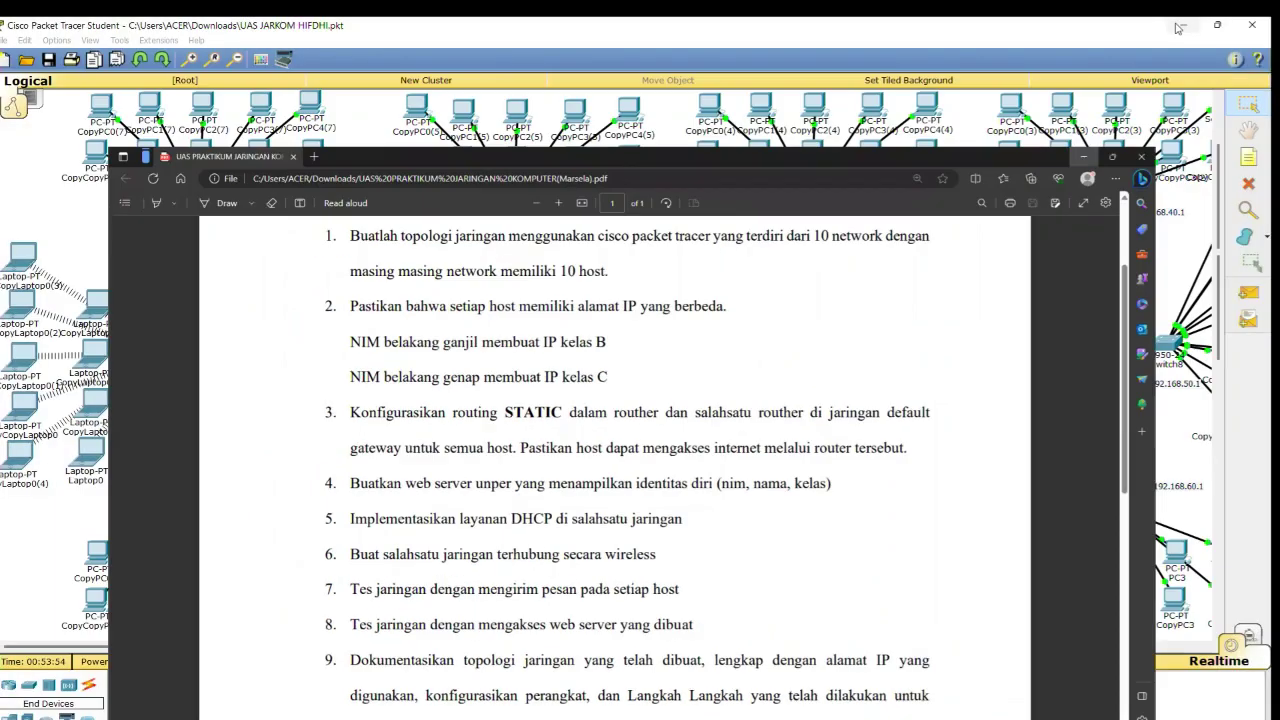
# Check the default gateway in the IP configuration of CopyCopyPC0(4) and close the device window
pyautogui.click(410, 158)
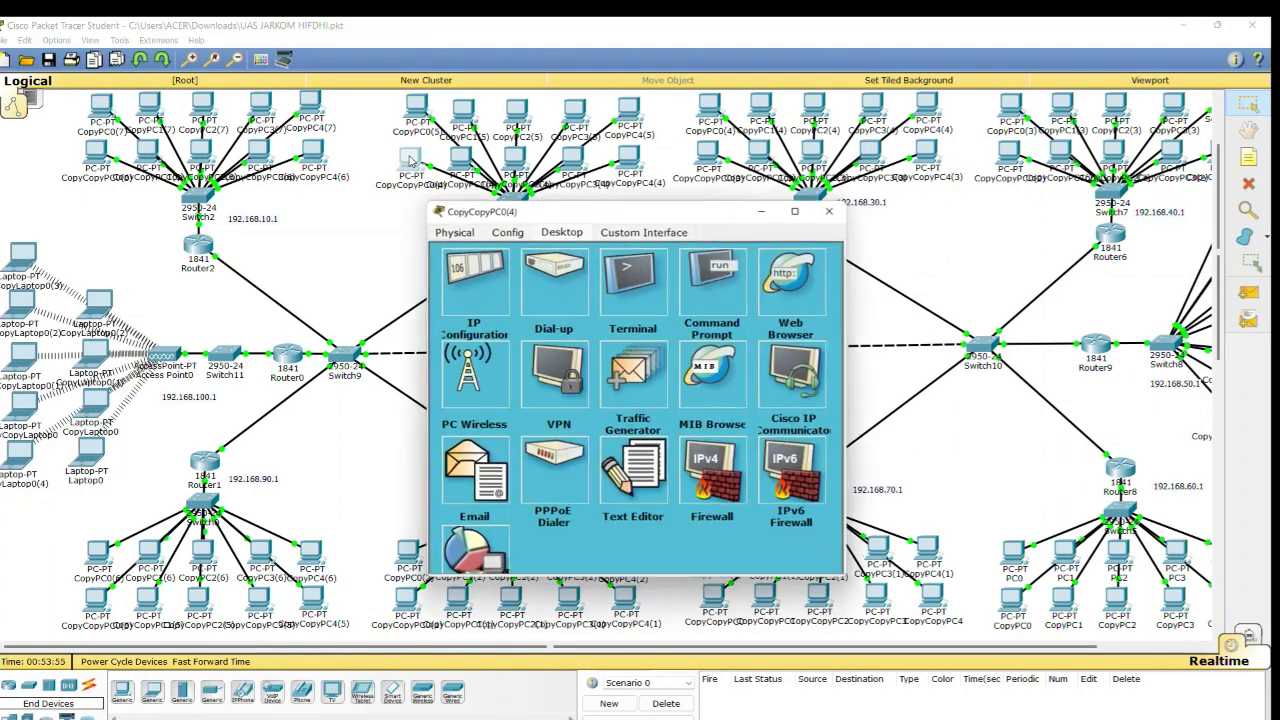
pyautogui.click(478, 285)
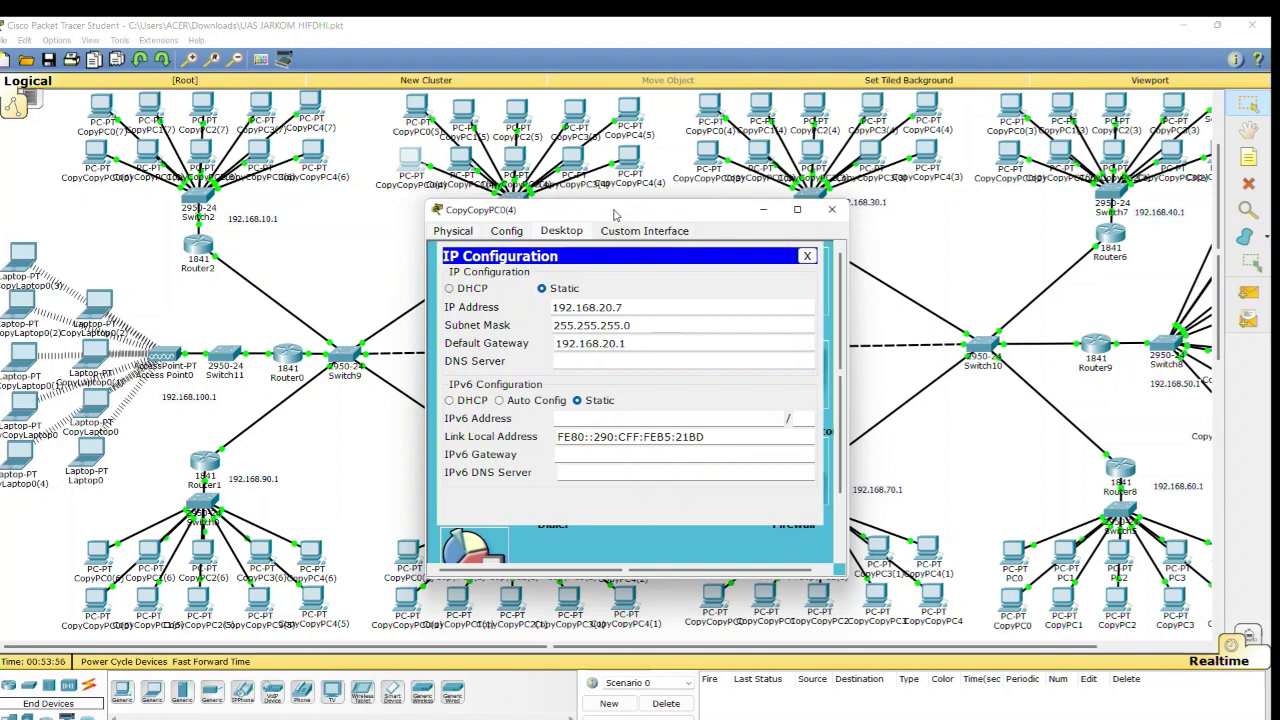
pyautogui.moveTo(615, 215); pyautogui.dragTo(470, 187)
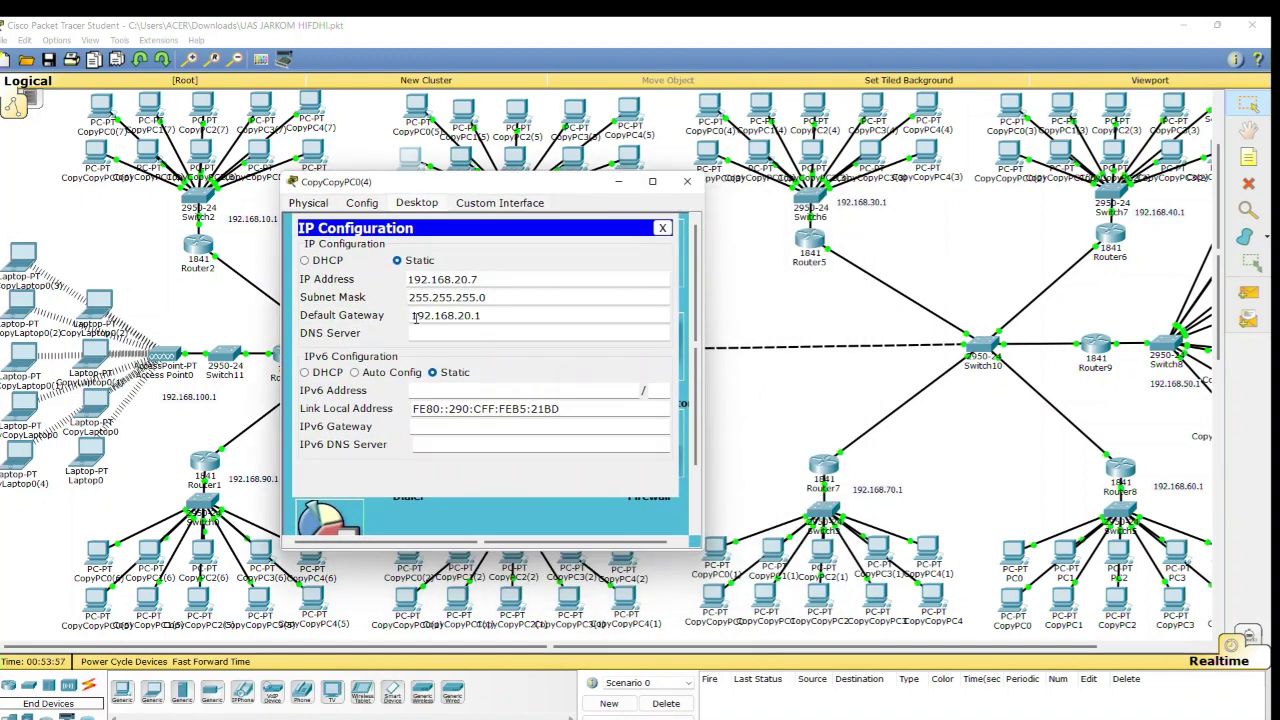
pyautogui.moveTo(412, 316); pyautogui.dragTo(505, 318)
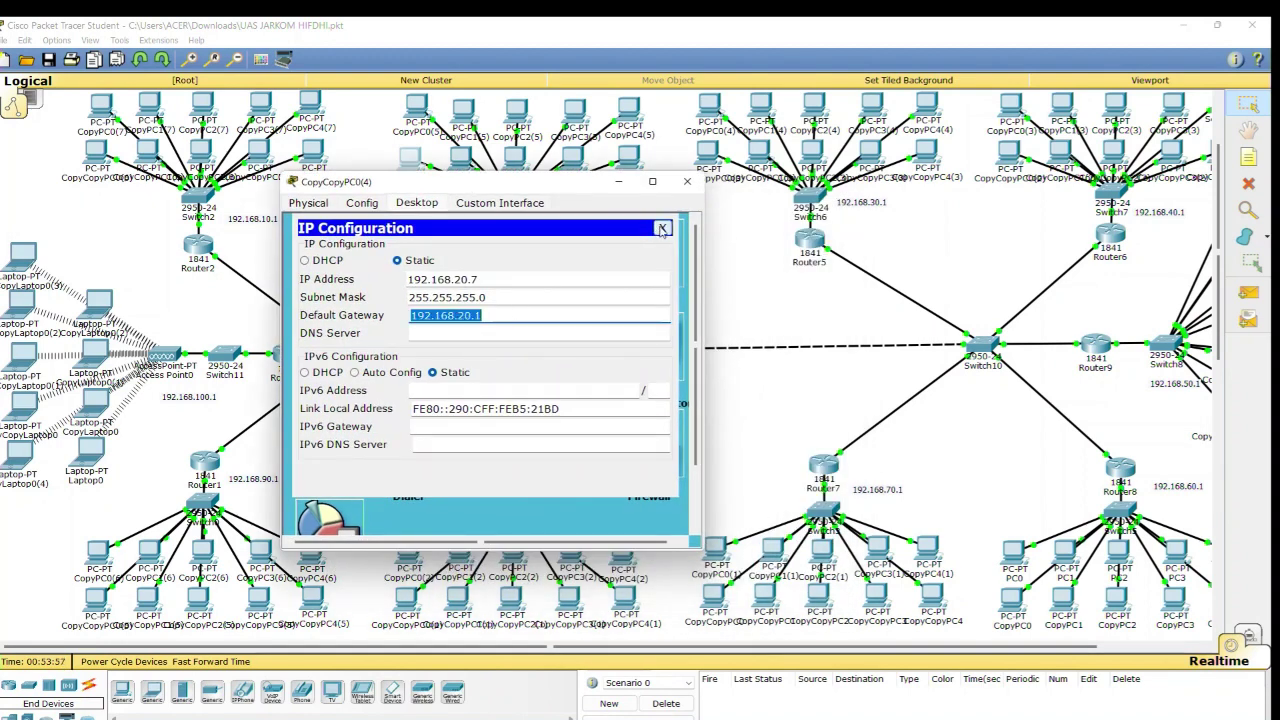
pyautogui.click(687, 181)
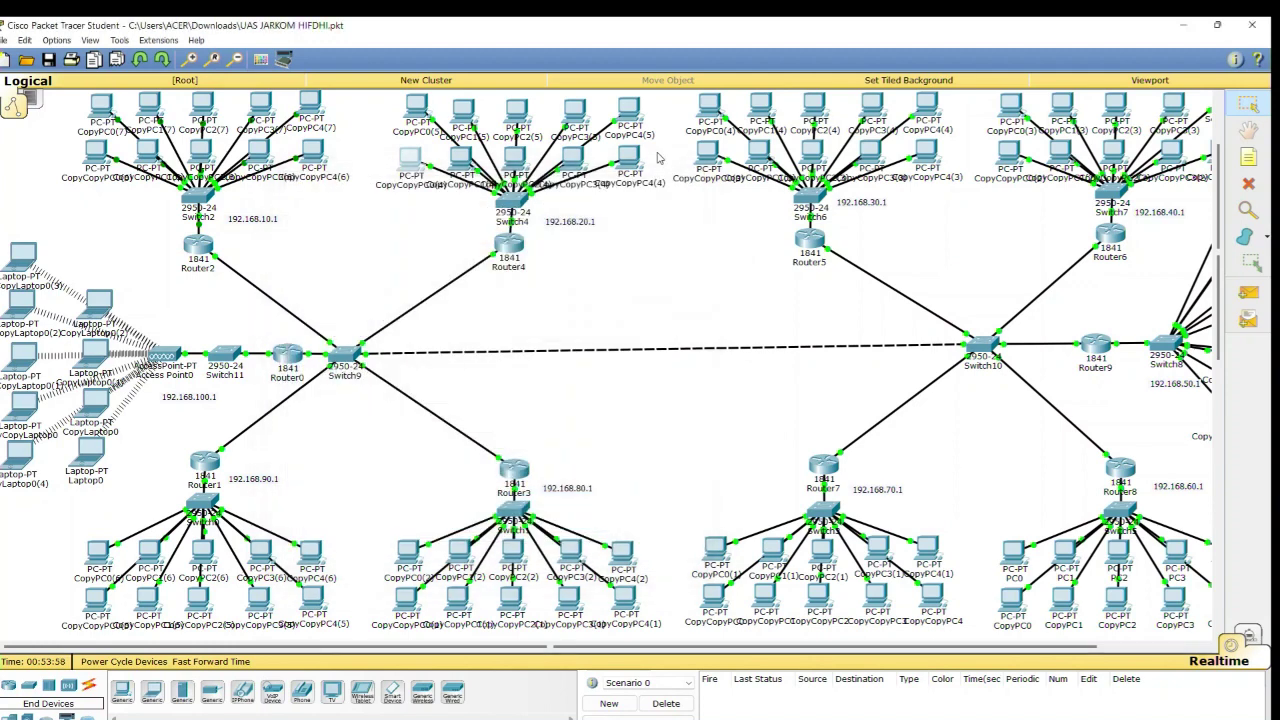
# Check the IP configuration of CopyPC4(5) in the Switch4 network and close the device window
pyautogui.click(627, 110)
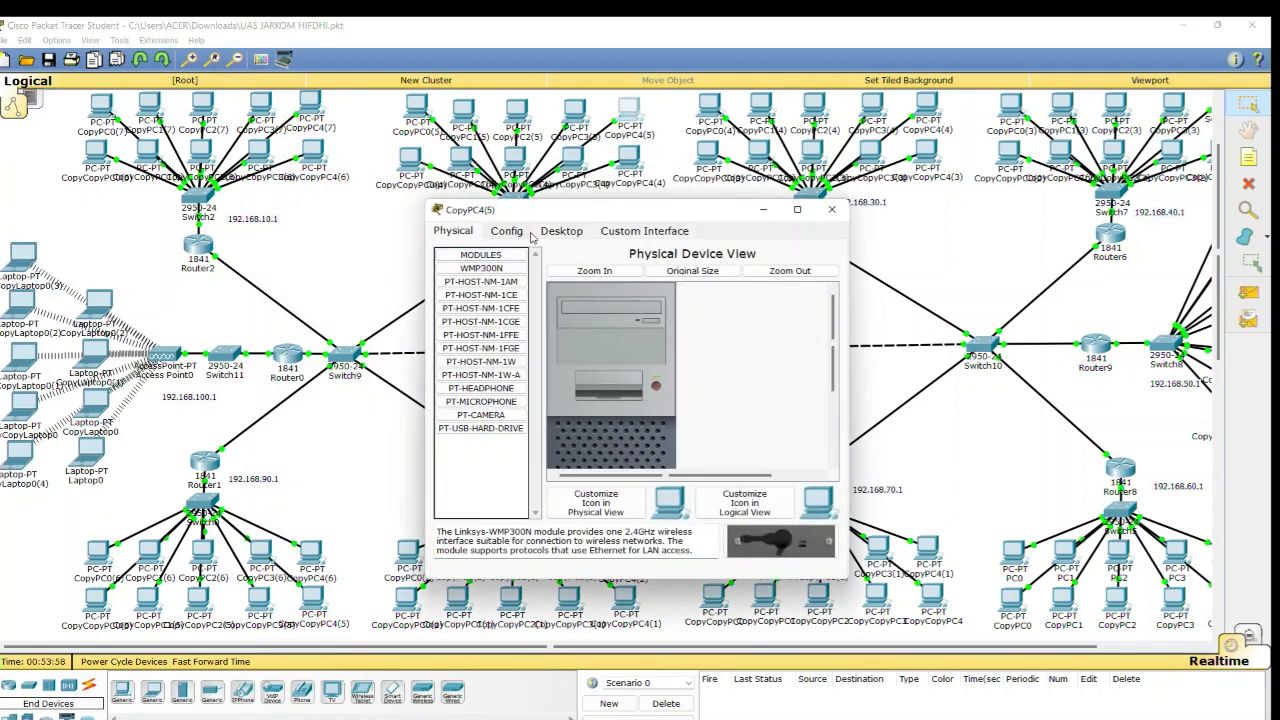
pyautogui.click(556, 234)
pyautogui.click(474, 275)
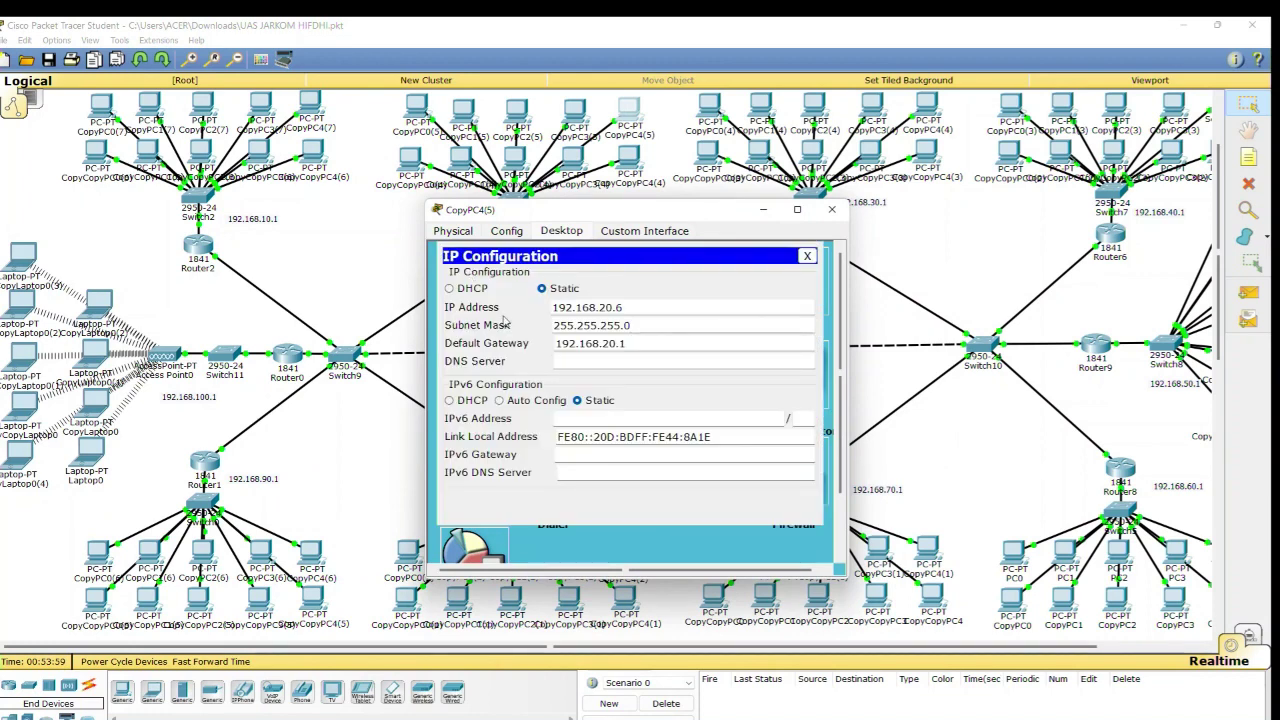
pyautogui.click(834, 212)
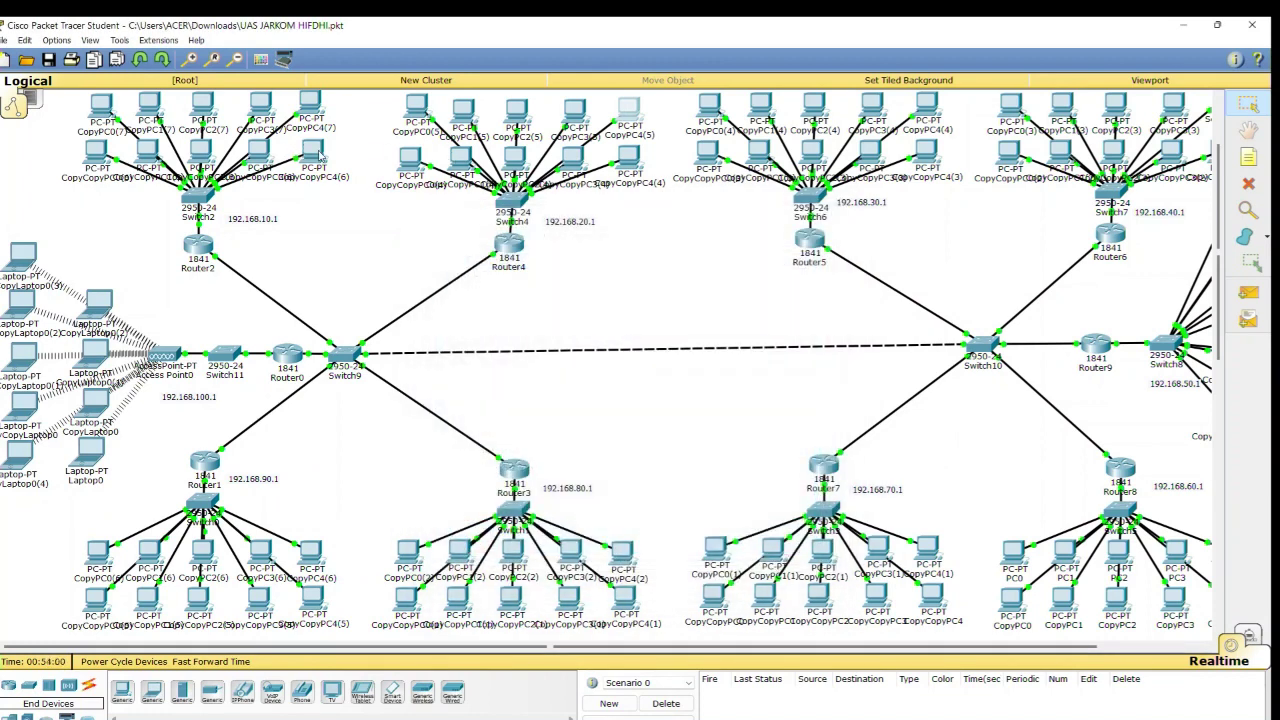
# Check the IP configuration of CopyCopyPC4(6) in the Switch2 network and close the device window
pyautogui.click(314, 150)
pyautogui.click(561, 232)
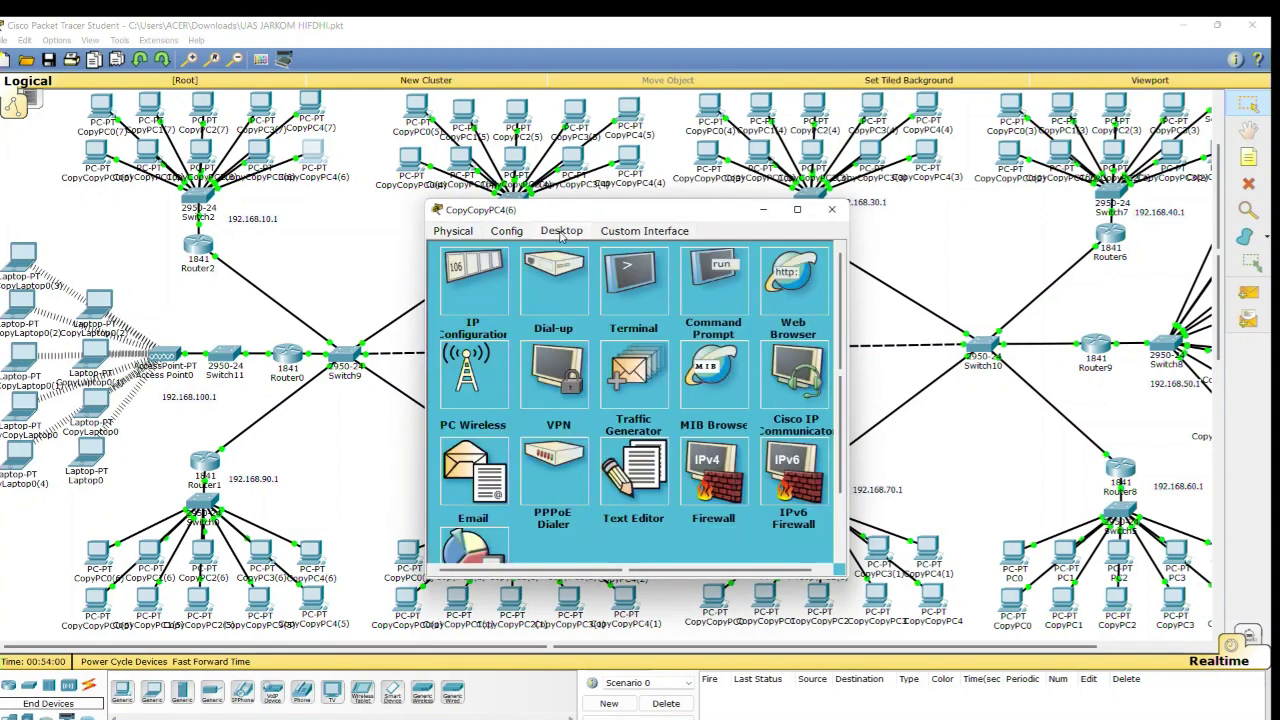
pyautogui.click(485, 300)
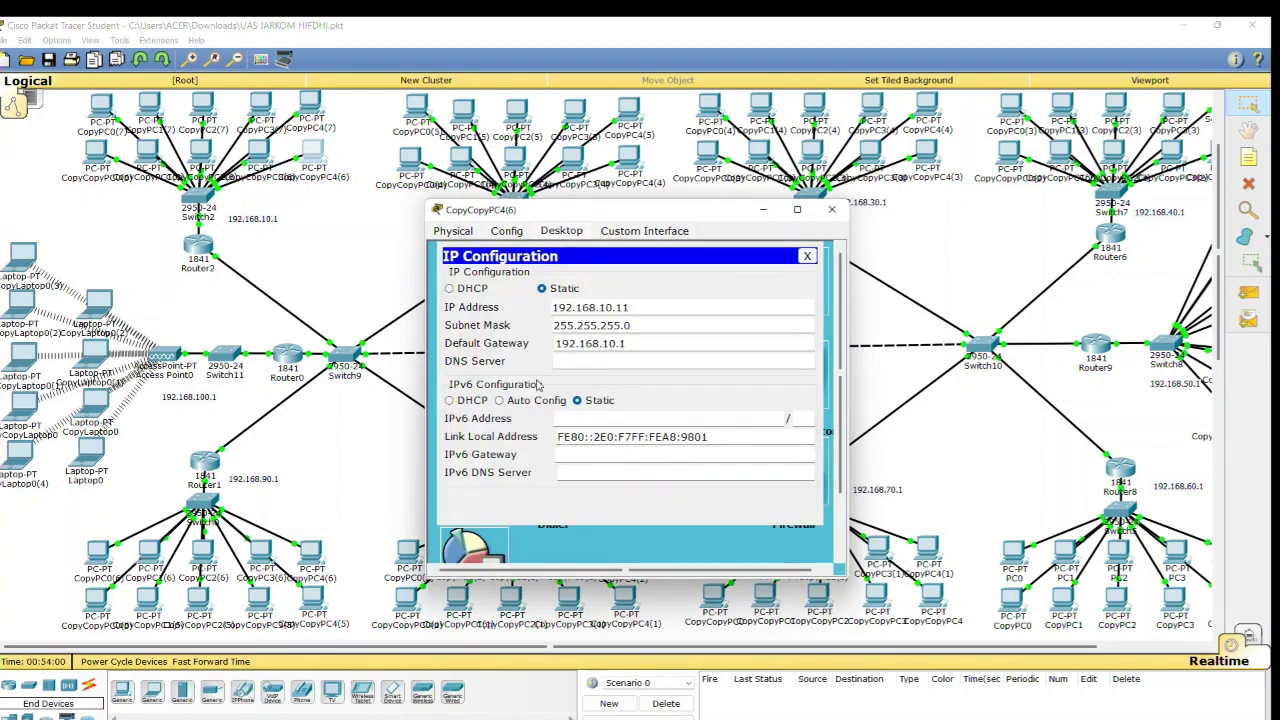
pyautogui.click(831, 211)
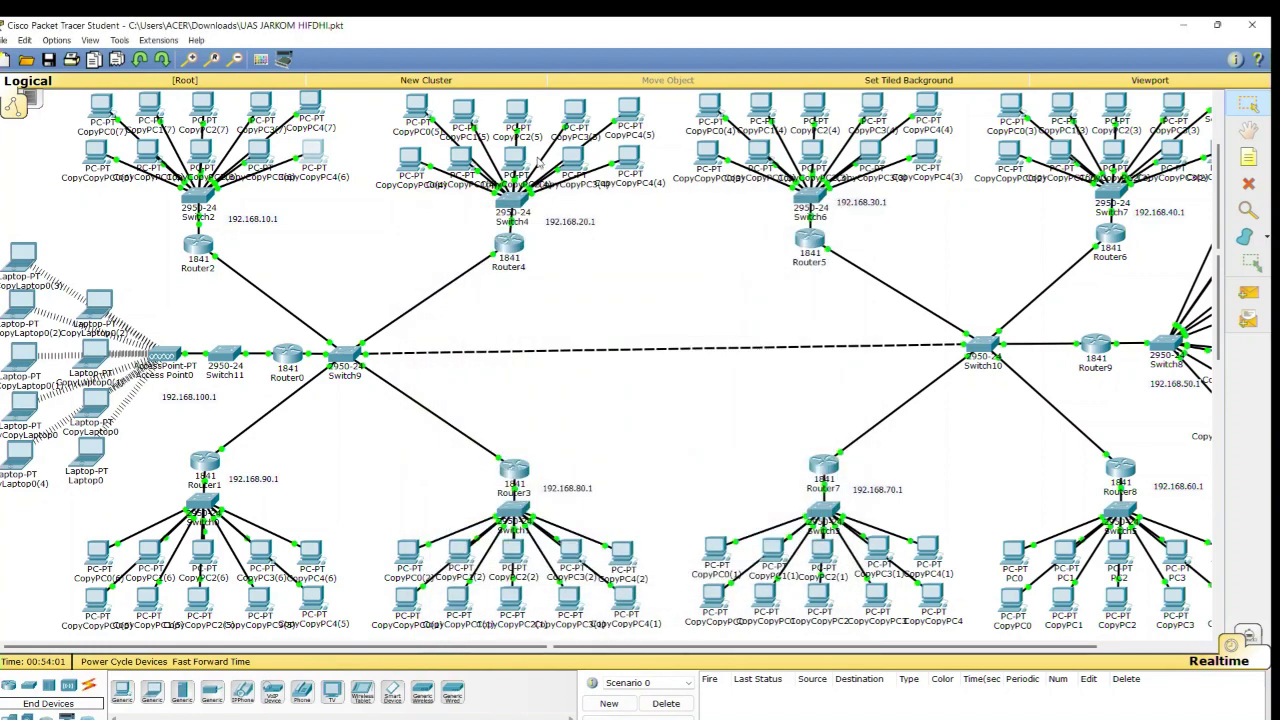
# Inspect the IP address of Router4's FastEthernet0/0 interface and close the router window
pyautogui.click(509, 245)
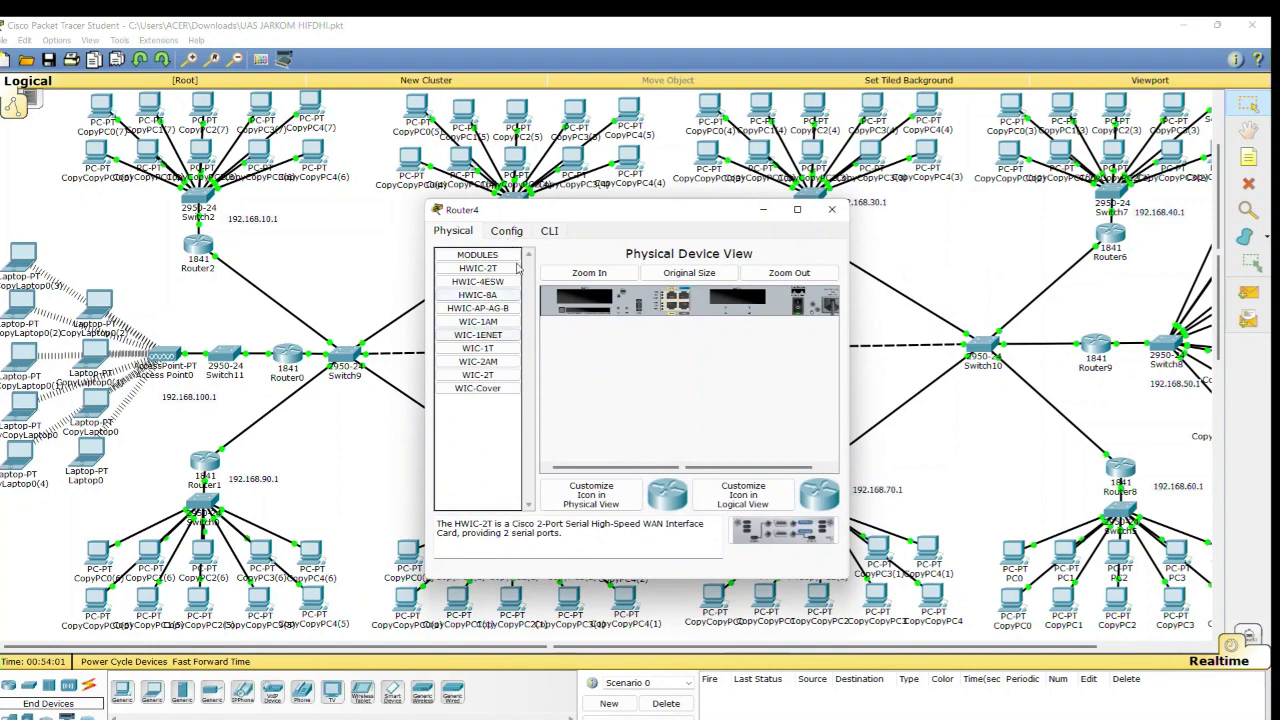
pyautogui.click(506, 231)
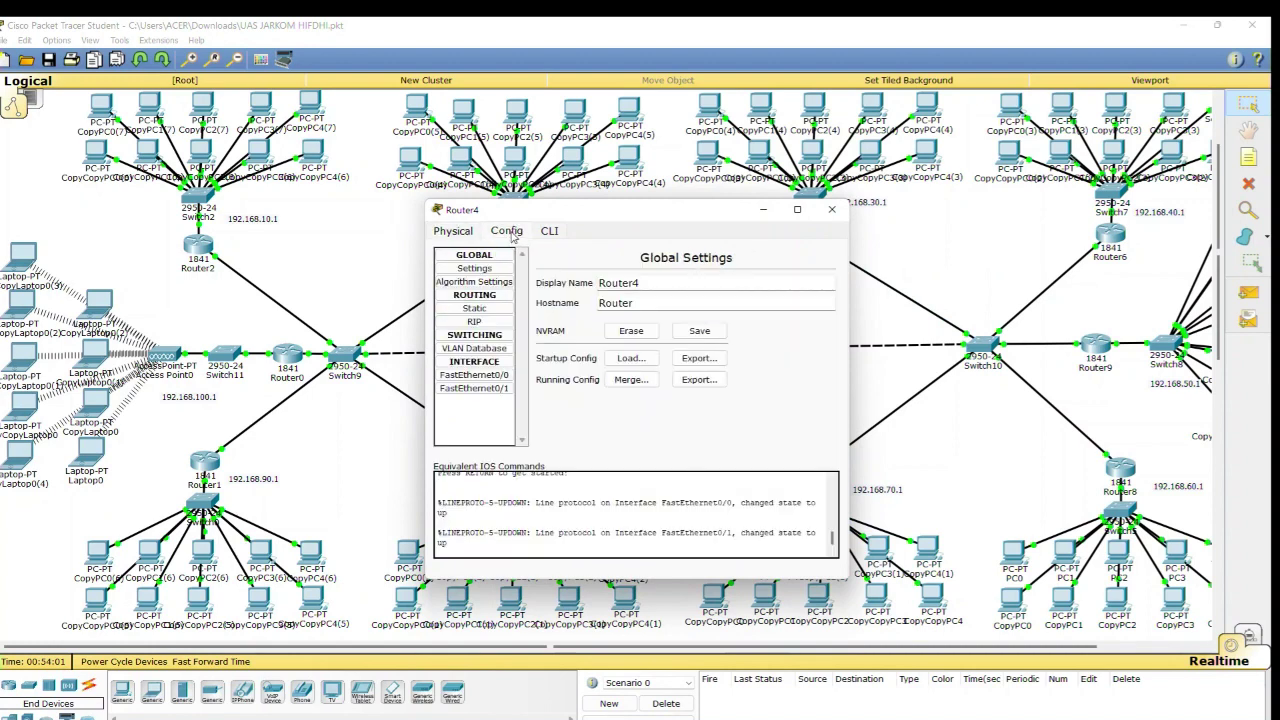
pyautogui.click(480, 376)
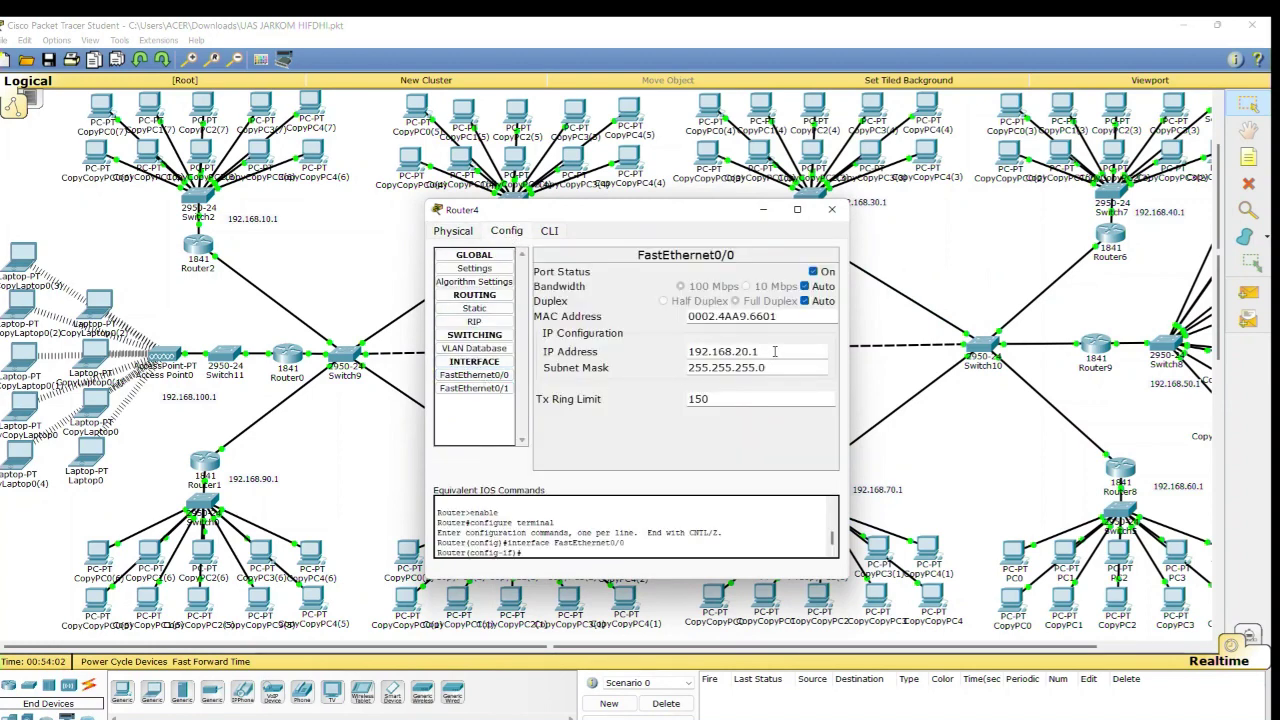
pyautogui.moveTo(775, 351); pyautogui.dragTo(670, 360)
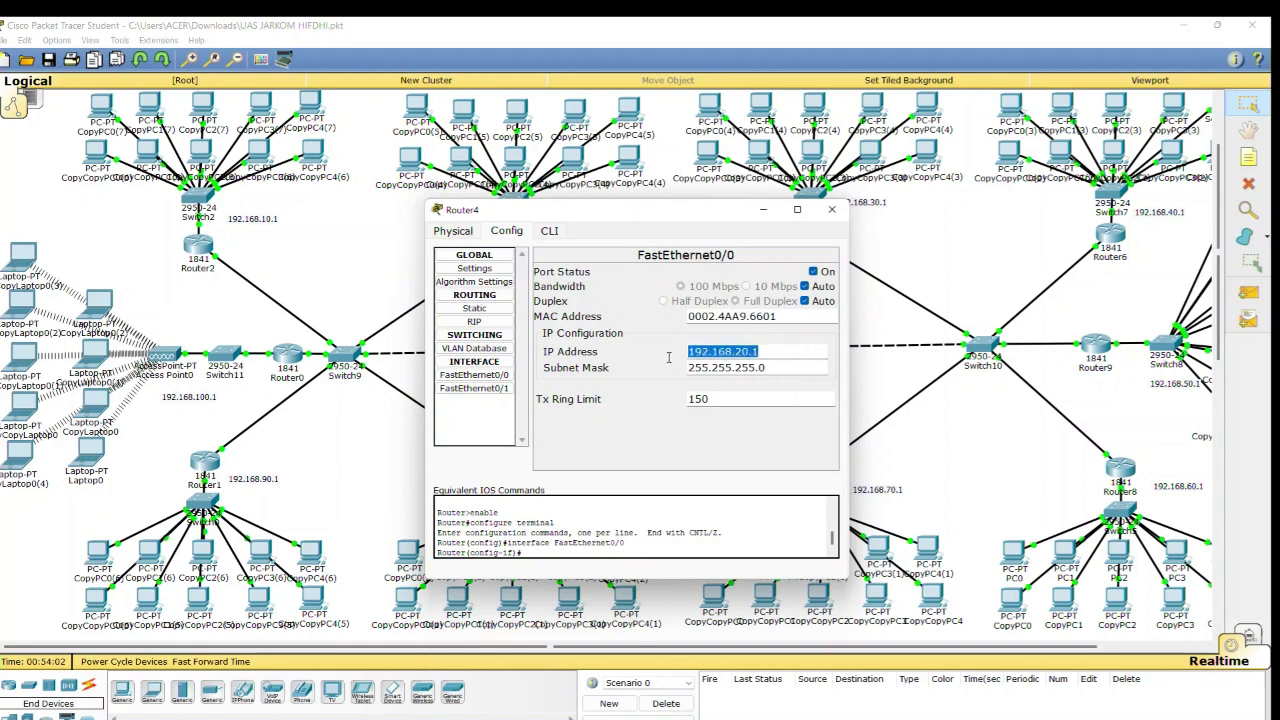
pyautogui.click(831, 209)
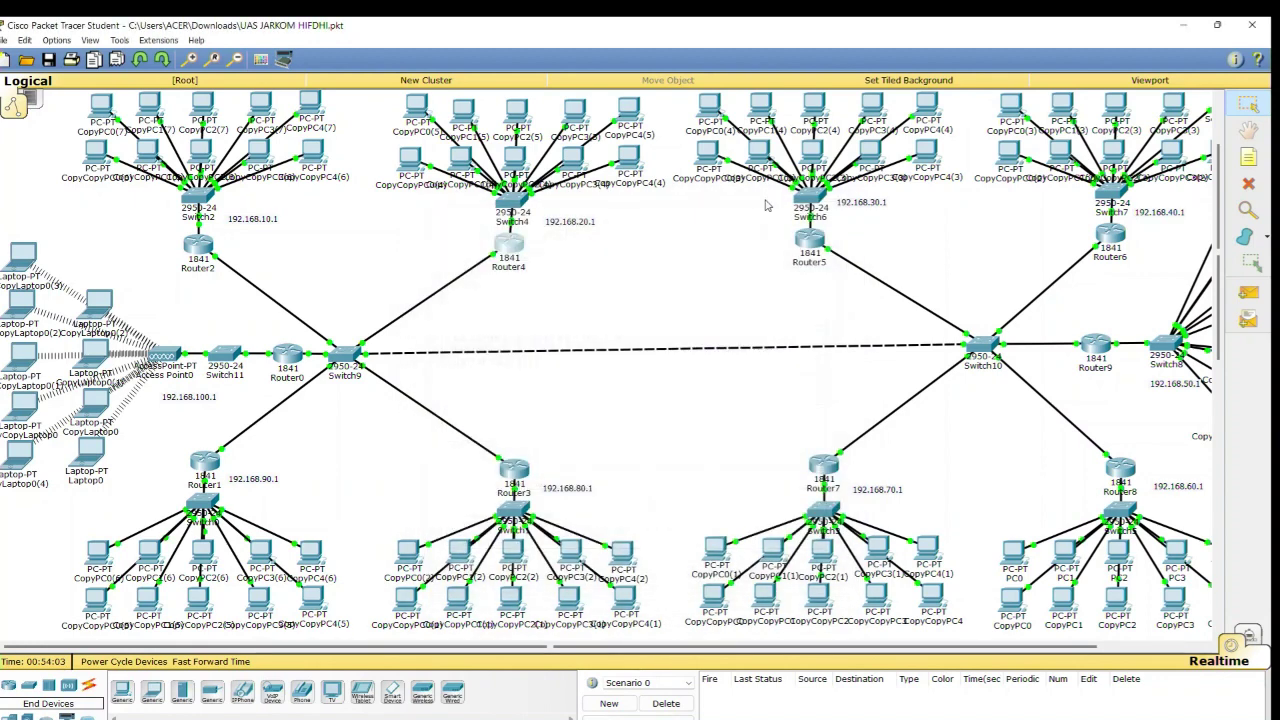
# Check the IP configuration of CopyCopyPC4(4) in the Switch4 network and close the device window
pyautogui.click(632, 160)
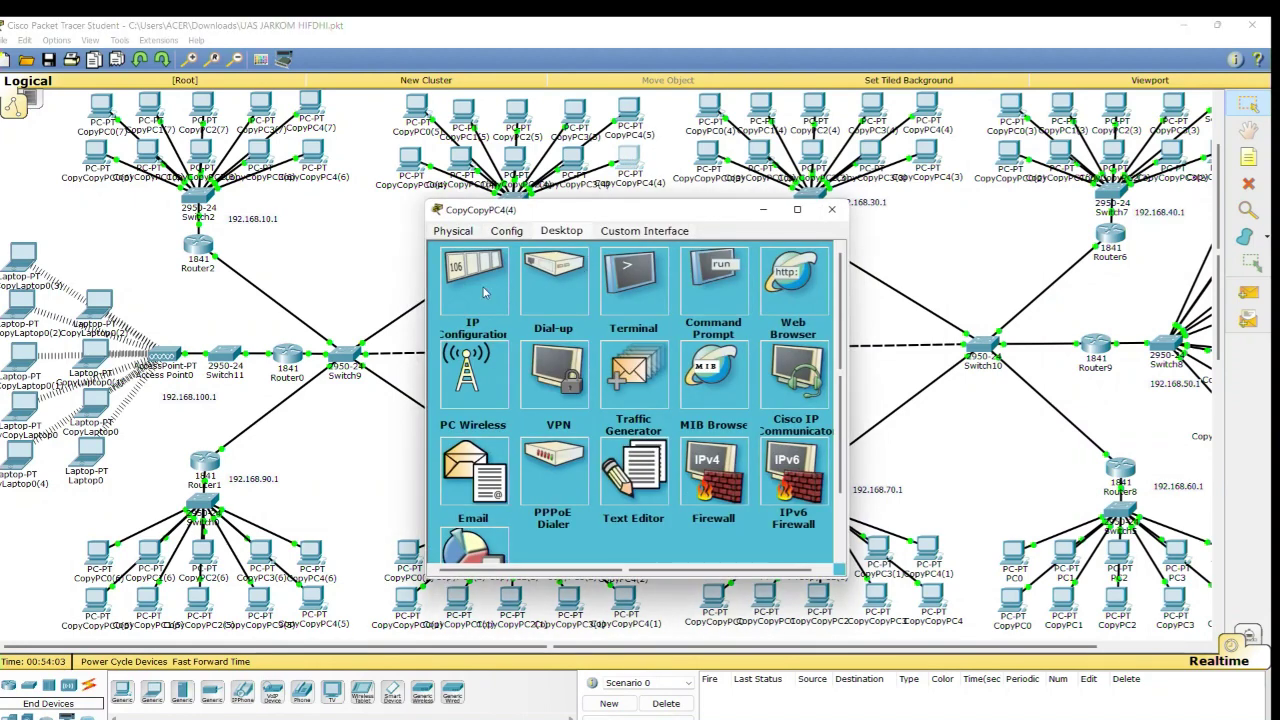
pyautogui.click(484, 291)
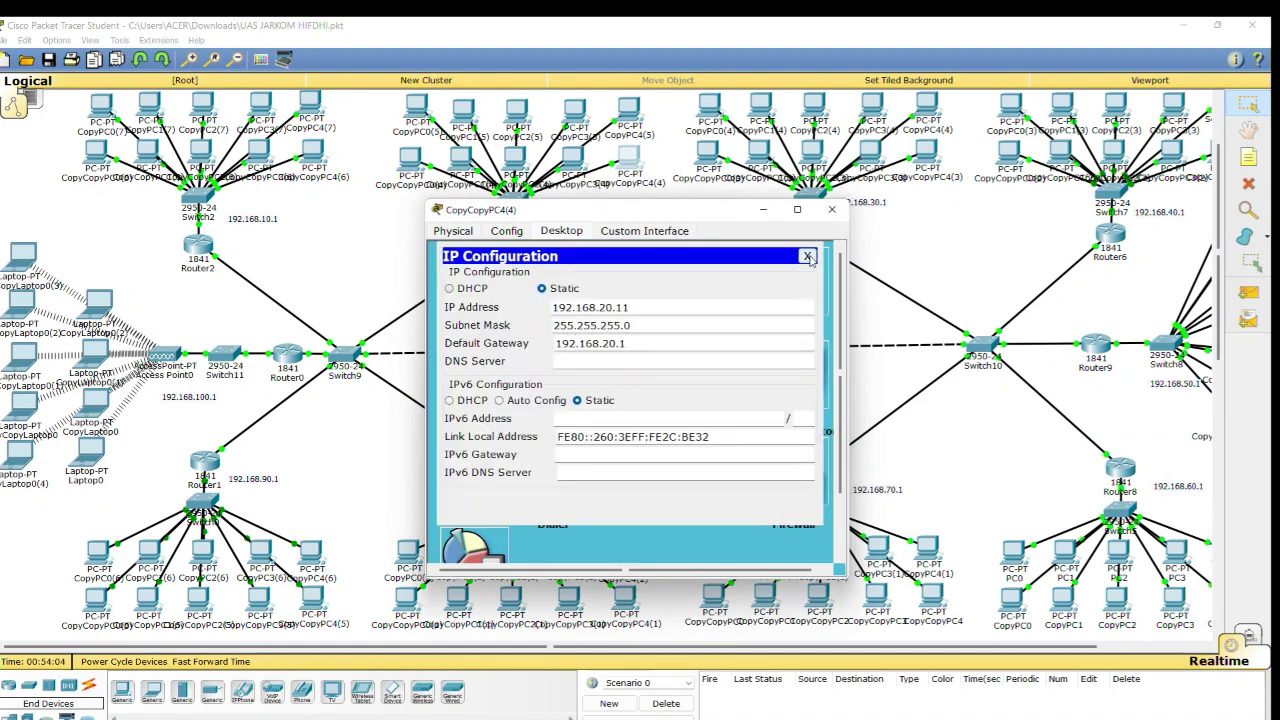
pyautogui.click(808, 257)
pyautogui.click(831, 210)
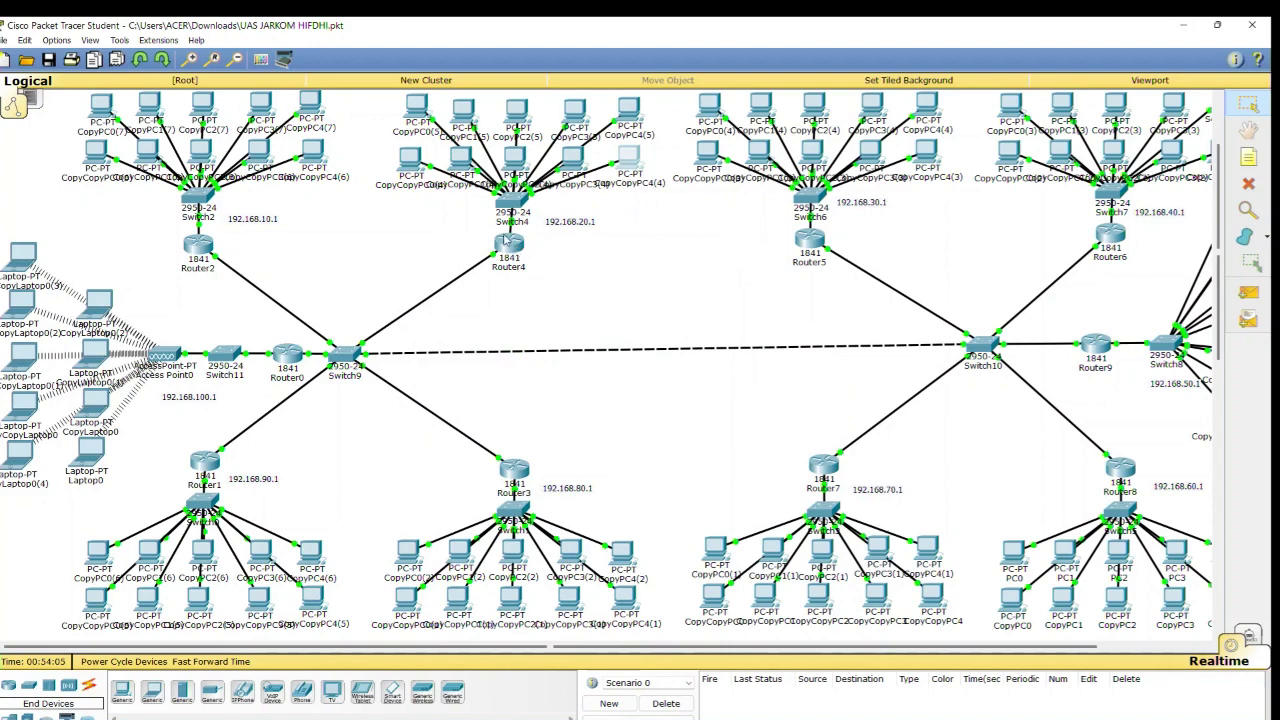
# Switch to the assignment PDF in Microsoft Edge, review the remaining requirements after static routing, and minimize the document
pyautogui.click(1180, 28)
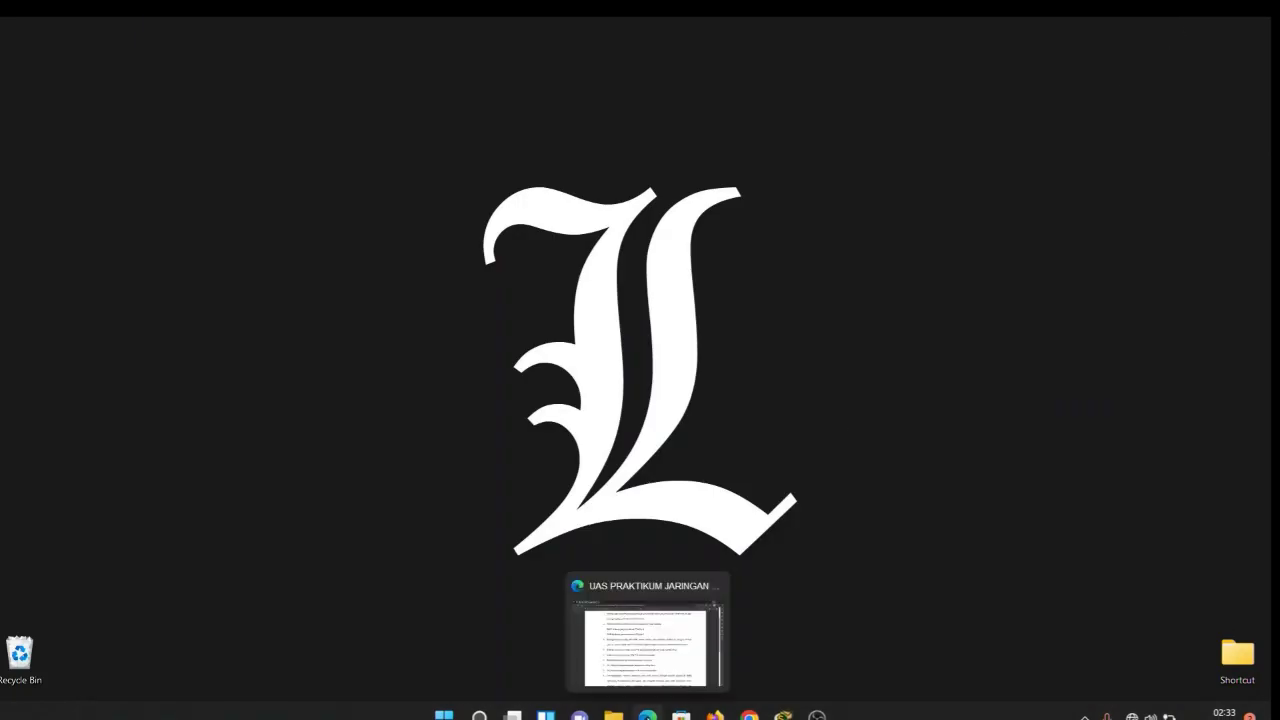
pyautogui.click(648, 714)
pyautogui.scroll(-3, 611, 419)
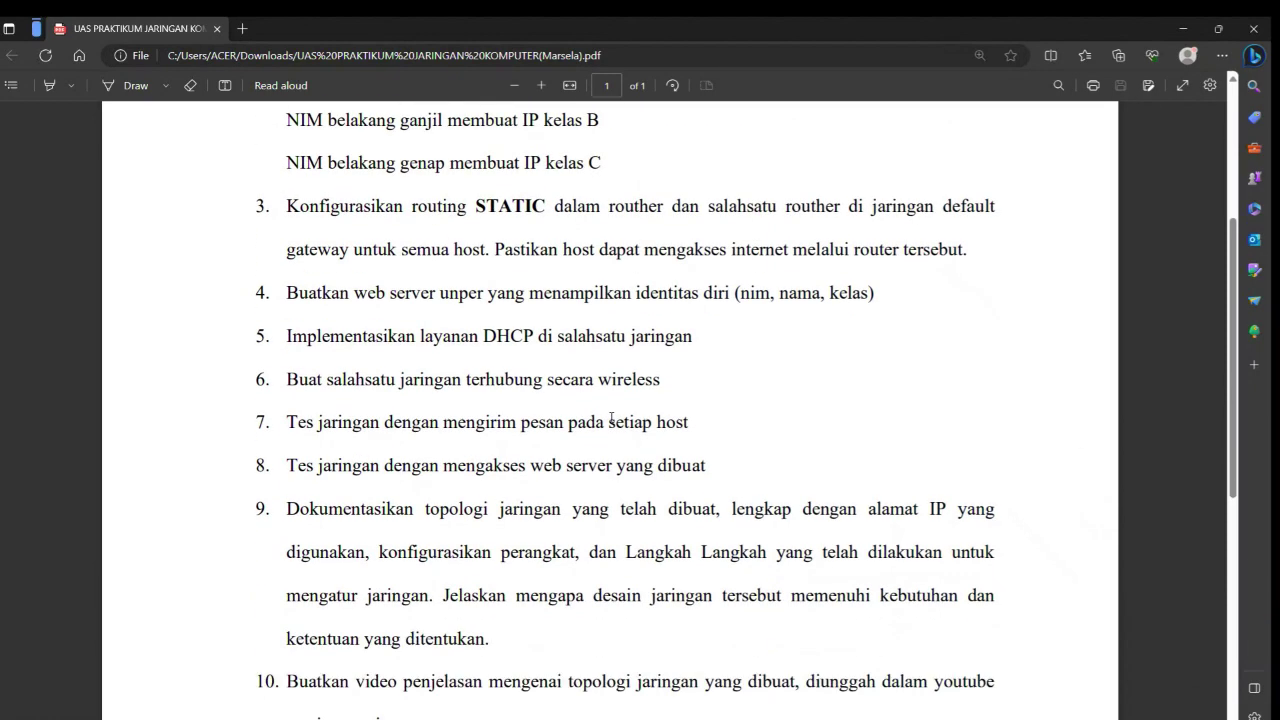
pyautogui.scroll(1, 611, 419)
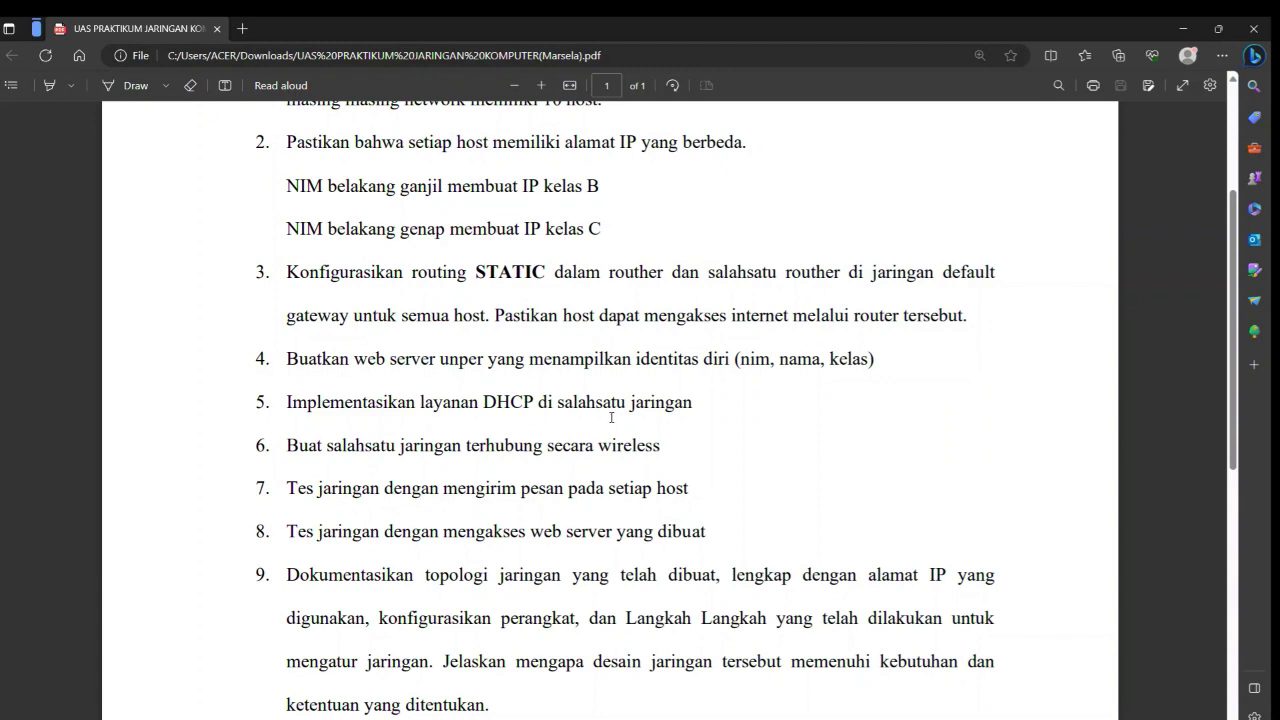
pyautogui.click(1176, 24)
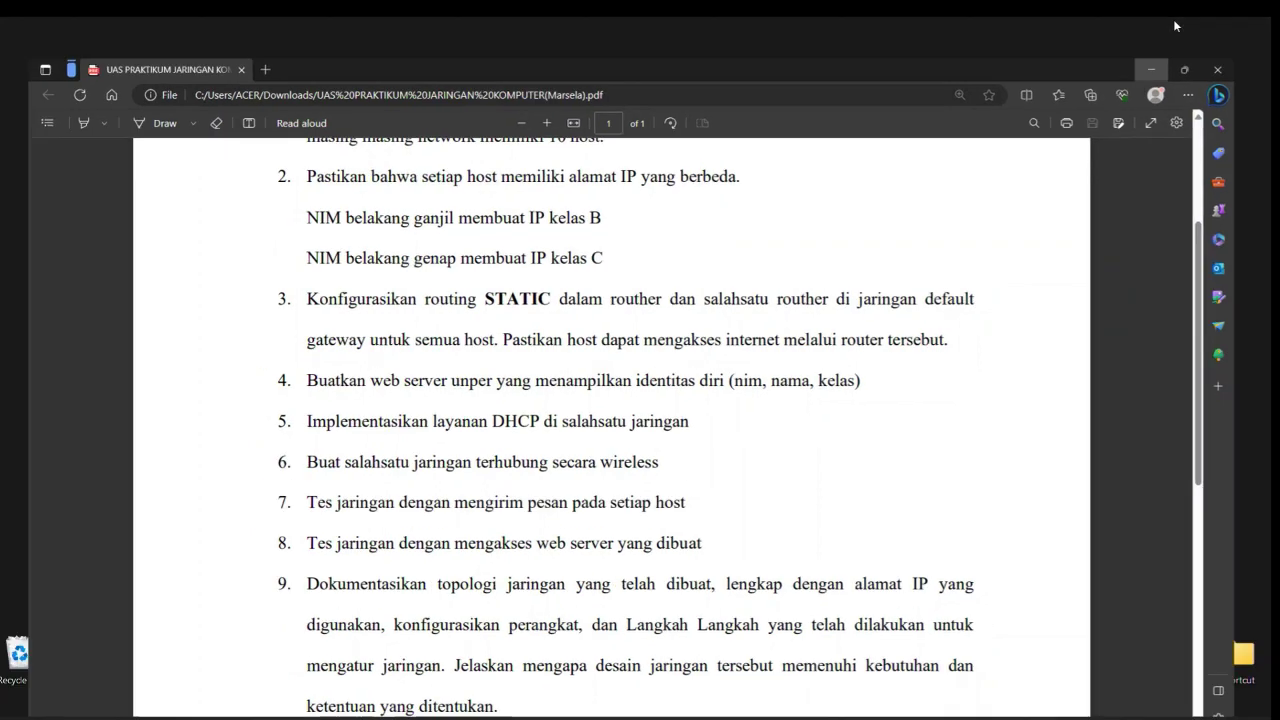
# Switch back to Cisco Packet Tracer and shift the UNPER server slightly lower, closer to the PCs of the Switch8 network
pyautogui.moveTo(783, 714)
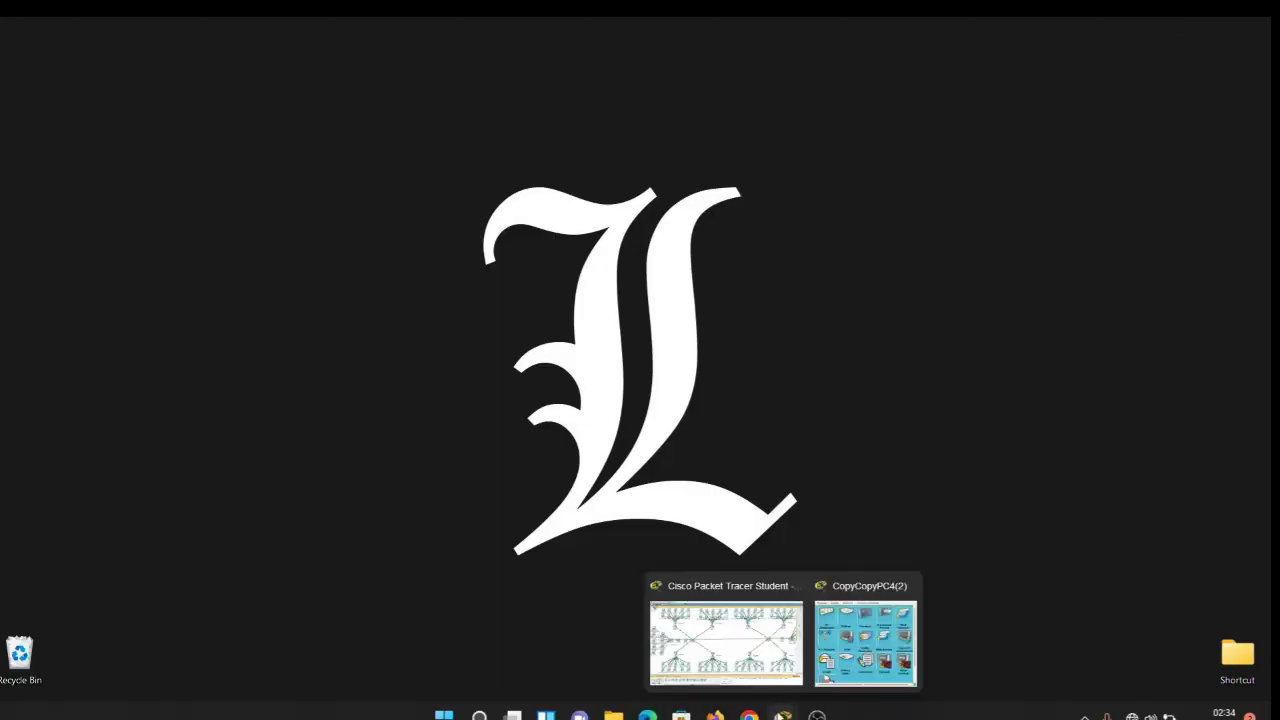
pyautogui.click(727, 630)
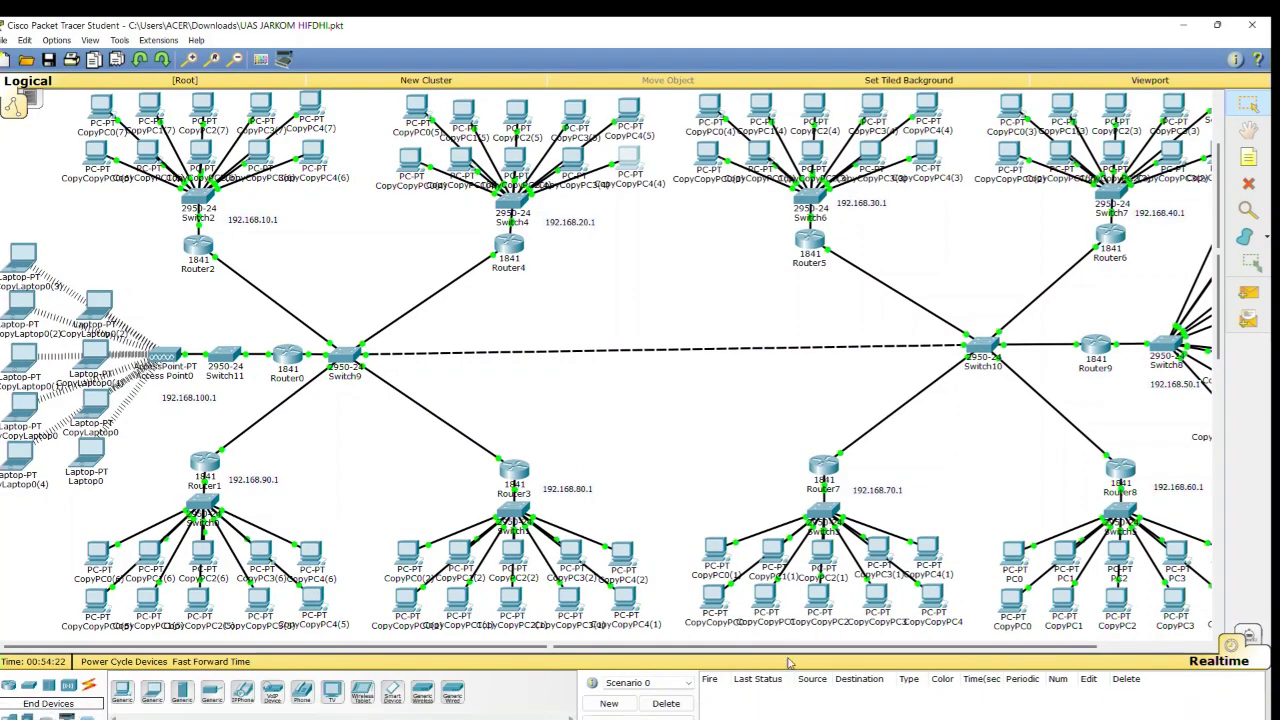
pyautogui.moveTo(886, 650); pyautogui.dragTo(991, 653)
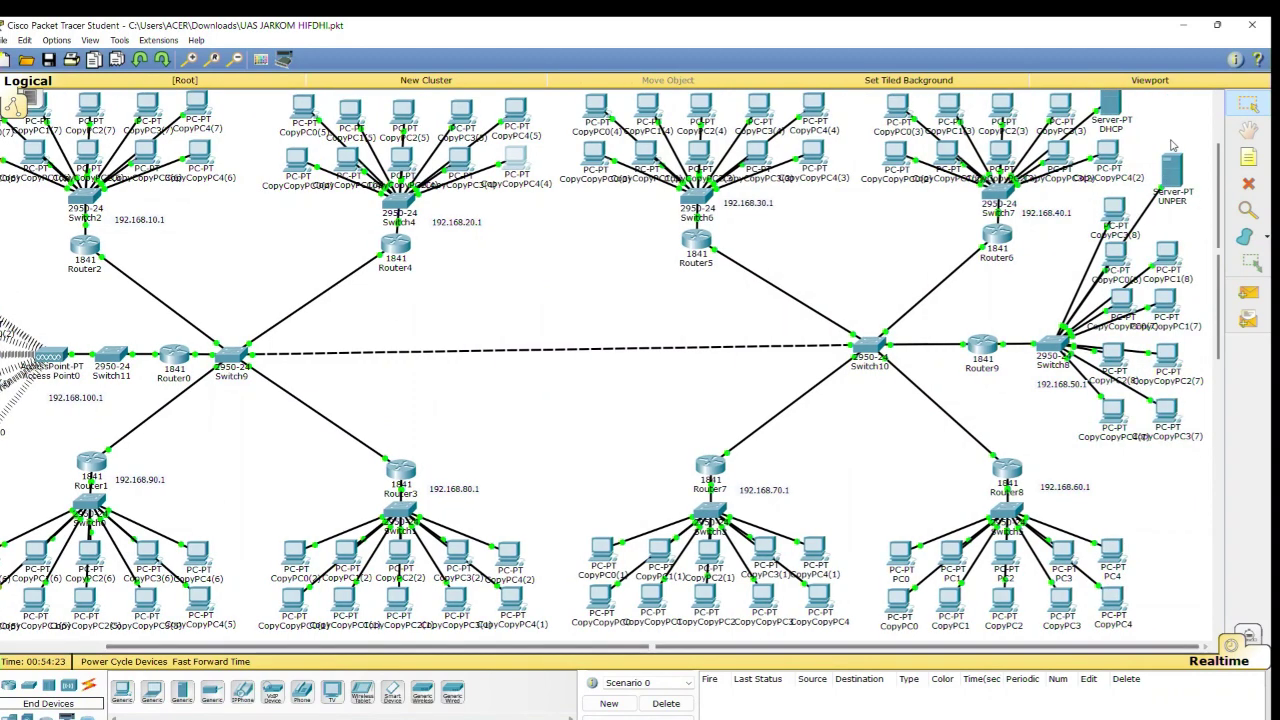
pyautogui.moveTo(1176, 190); pyautogui.dragTo(1175, 195)
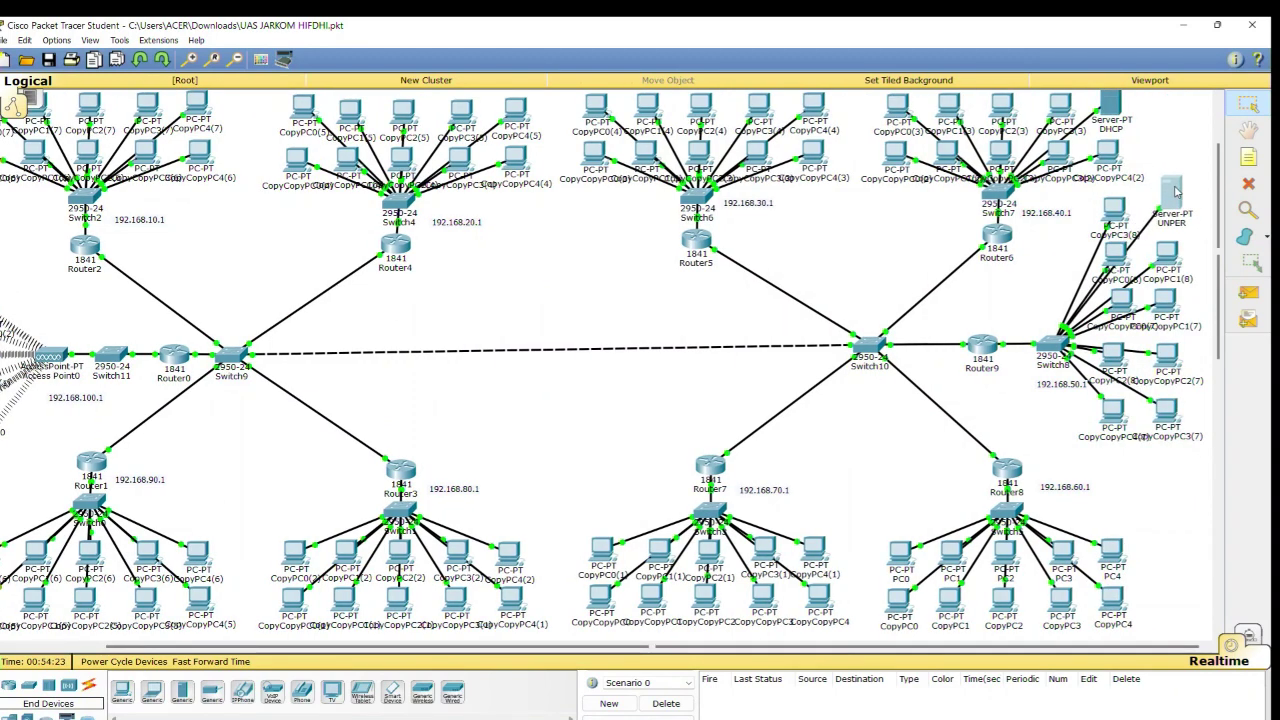
# Review the index.html source in the UNPER server's HTTP service, highlighting the student profile lines, and close the server window
pyautogui.click(1170, 188)
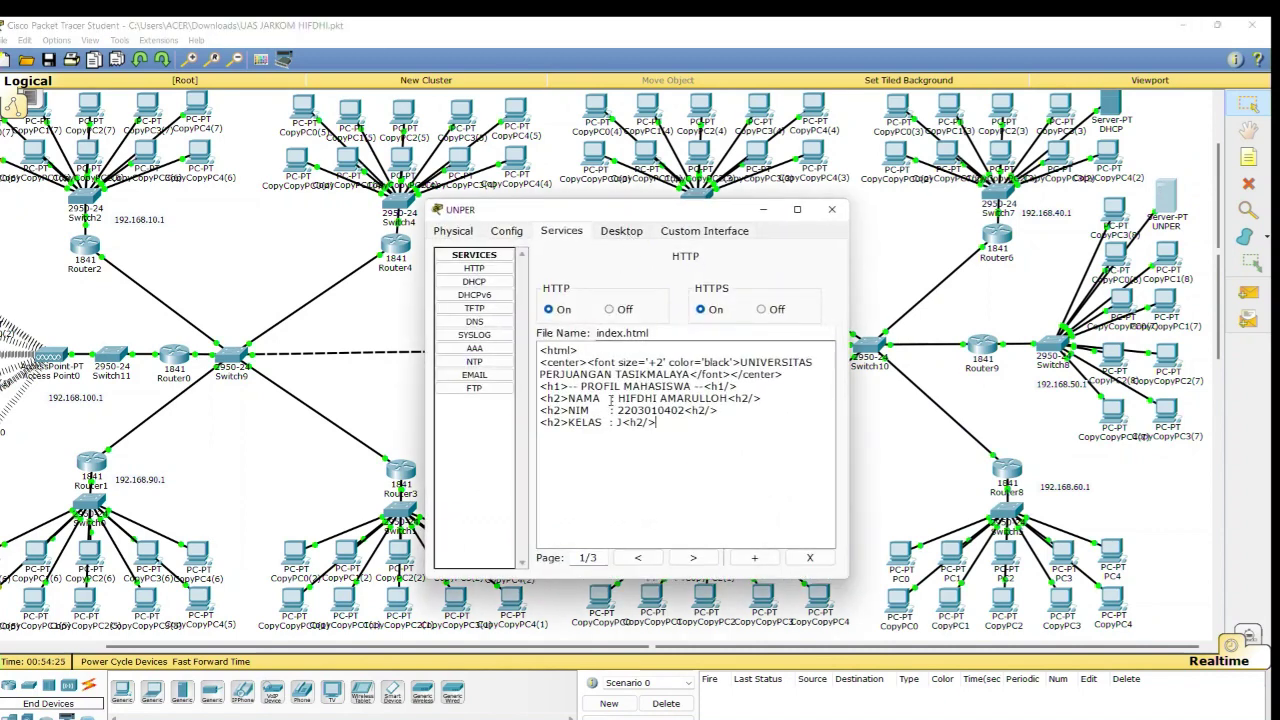
pyautogui.moveTo(657, 422); pyautogui.dragTo(538, 374)
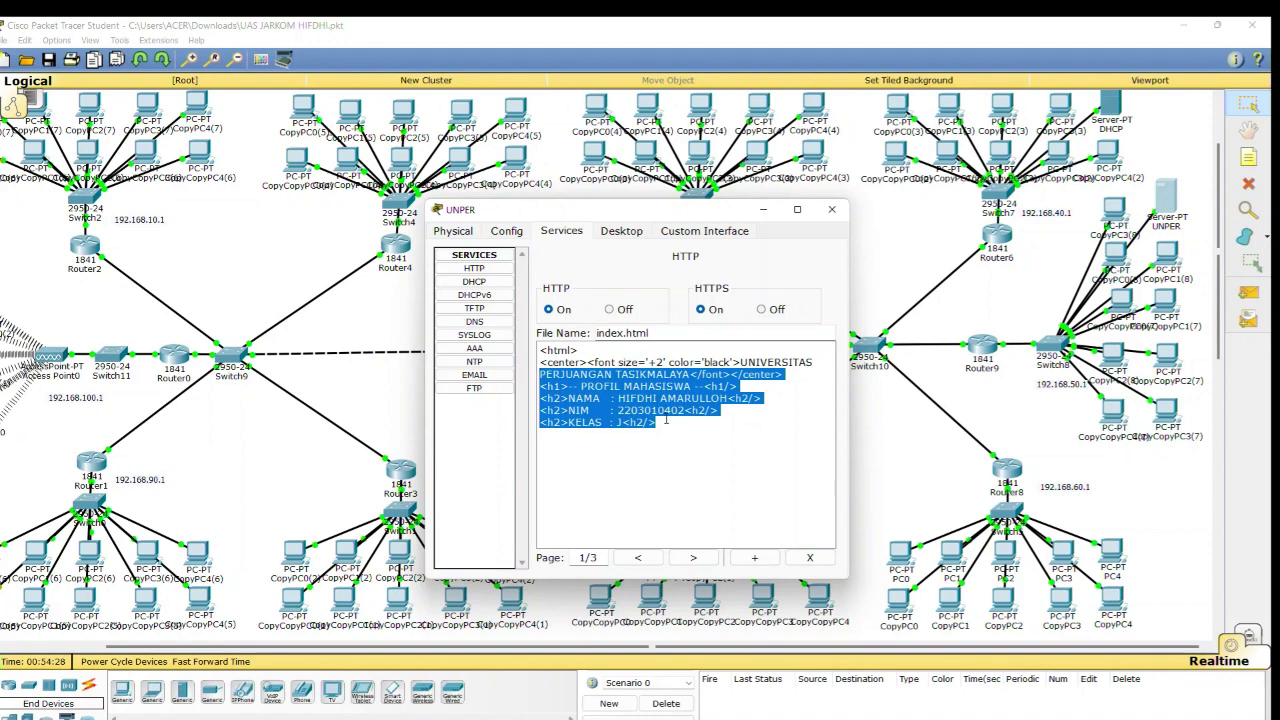
pyautogui.click(638, 410)
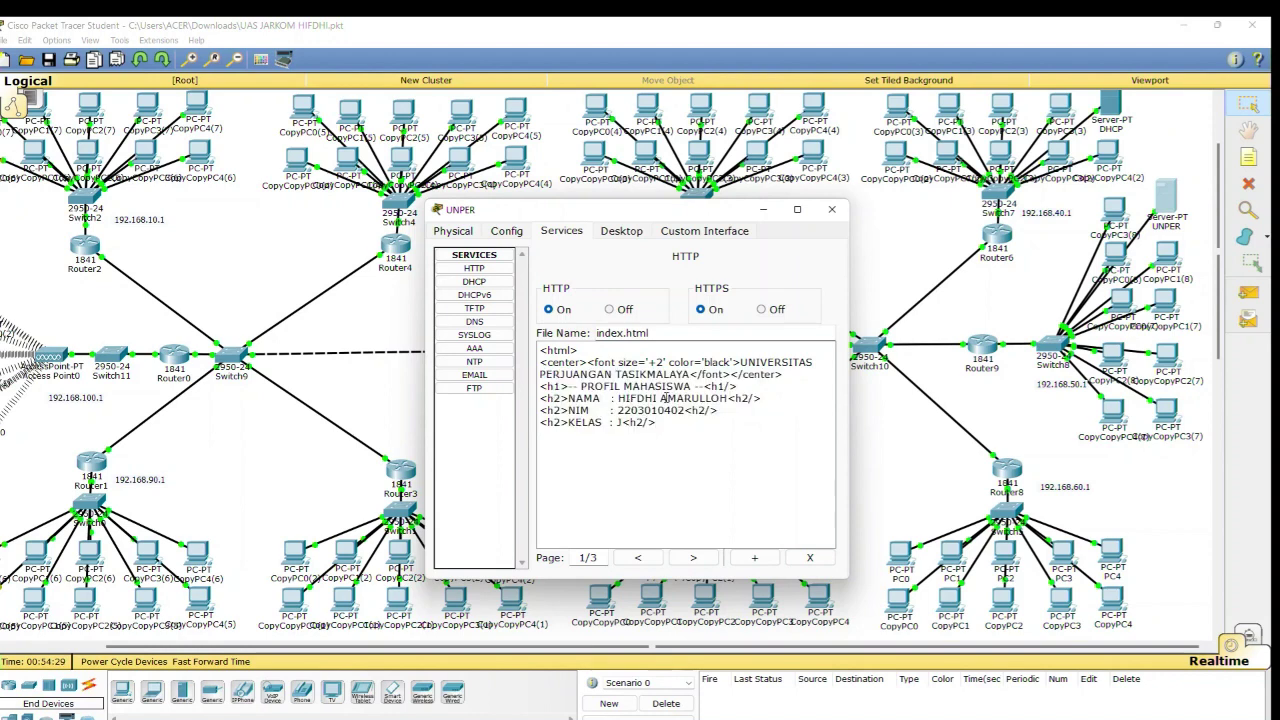
pyautogui.moveTo(630, 410); pyautogui.dragTo(639, 374)
pyautogui.click(840, 209)
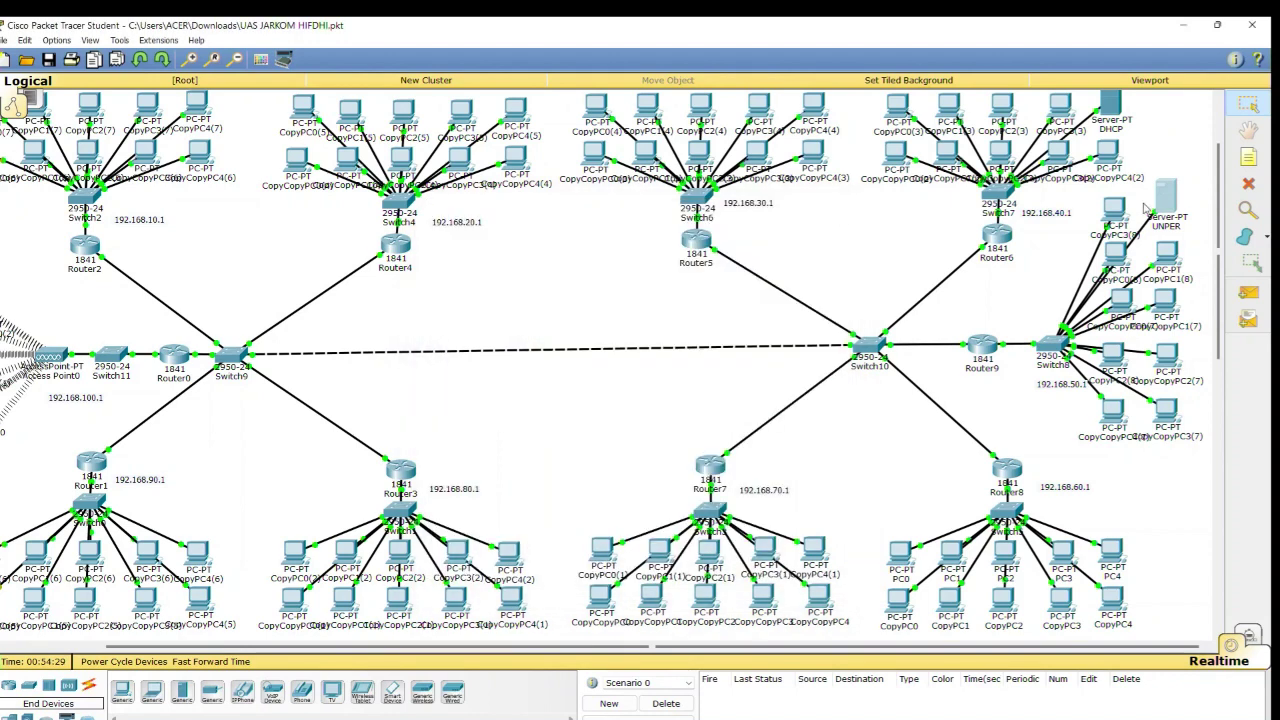
# Inspect the unper.com A record in the UNPER server's DNS service alongside its HTTP page, and close the server window
pyautogui.click(1167, 195)
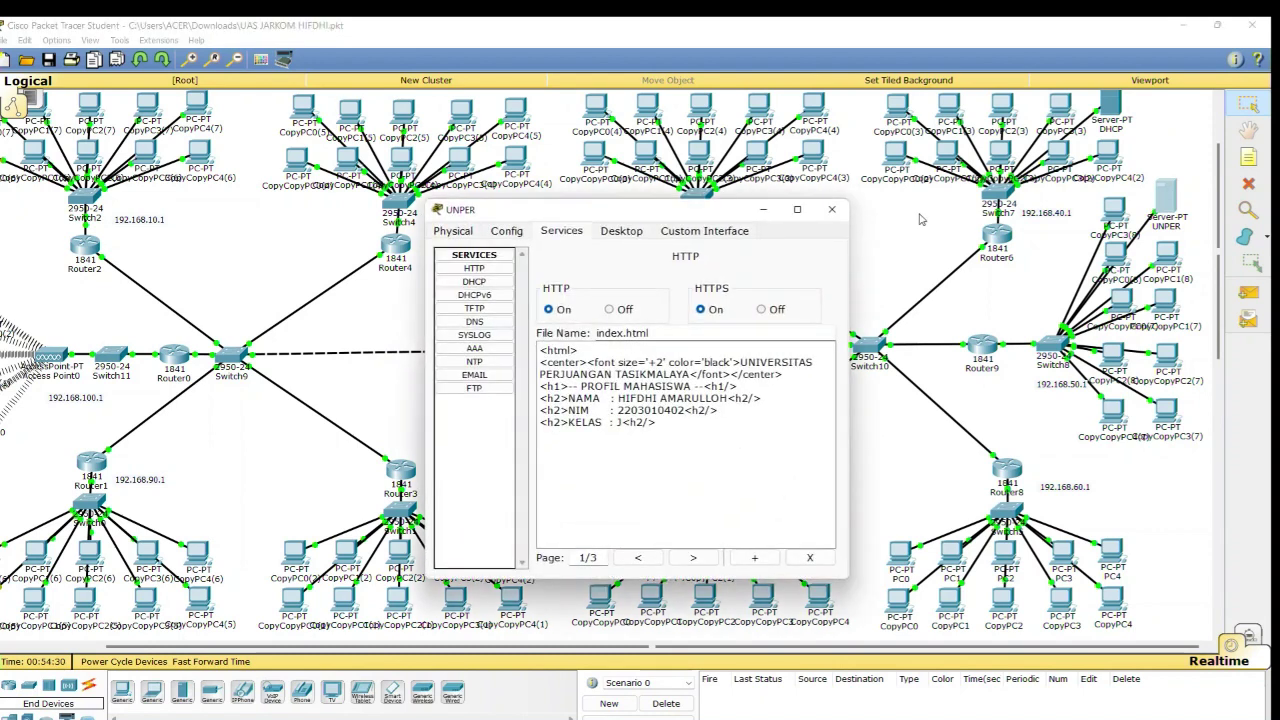
pyautogui.click(621, 230)
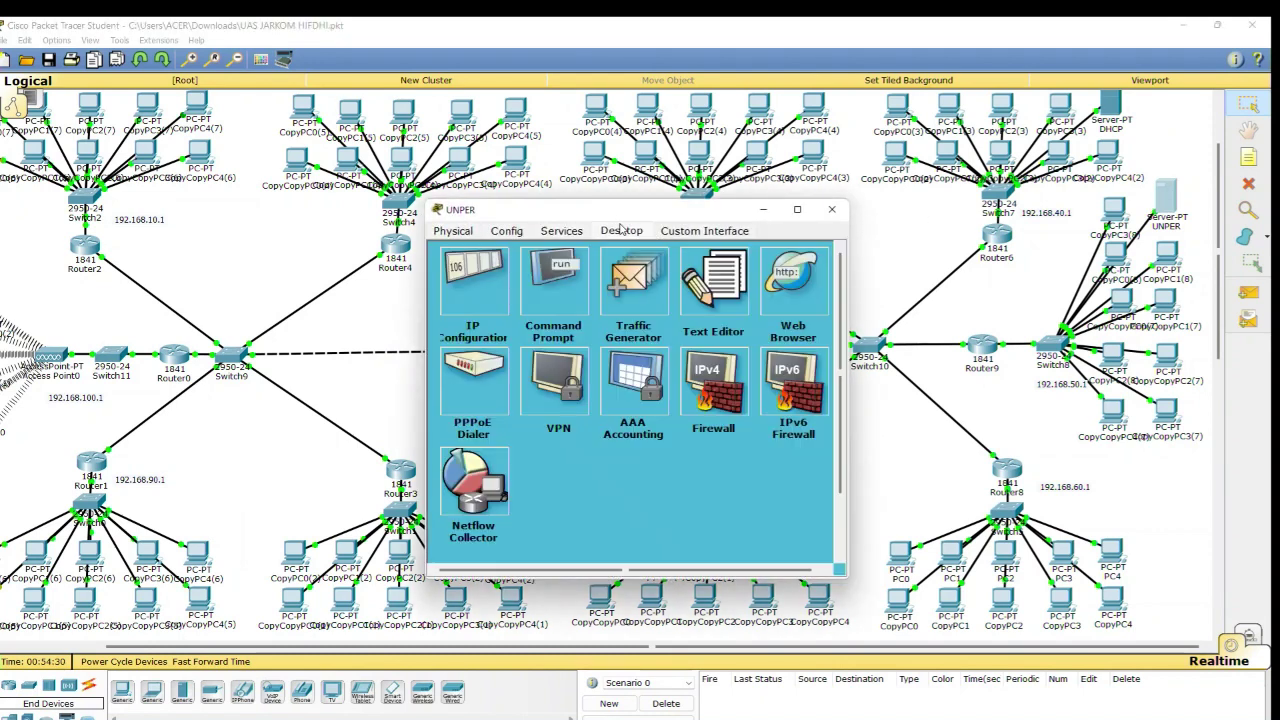
pyautogui.click(561, 232)
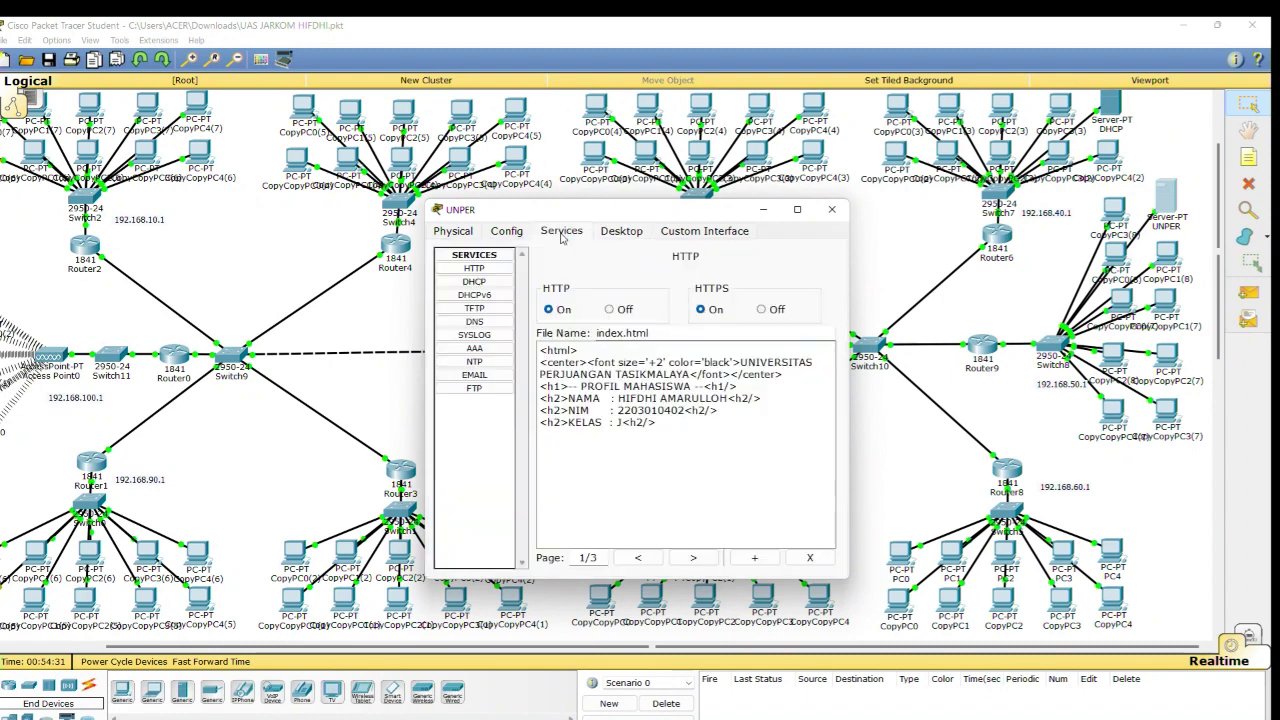
pyautogui.click(485, 323)
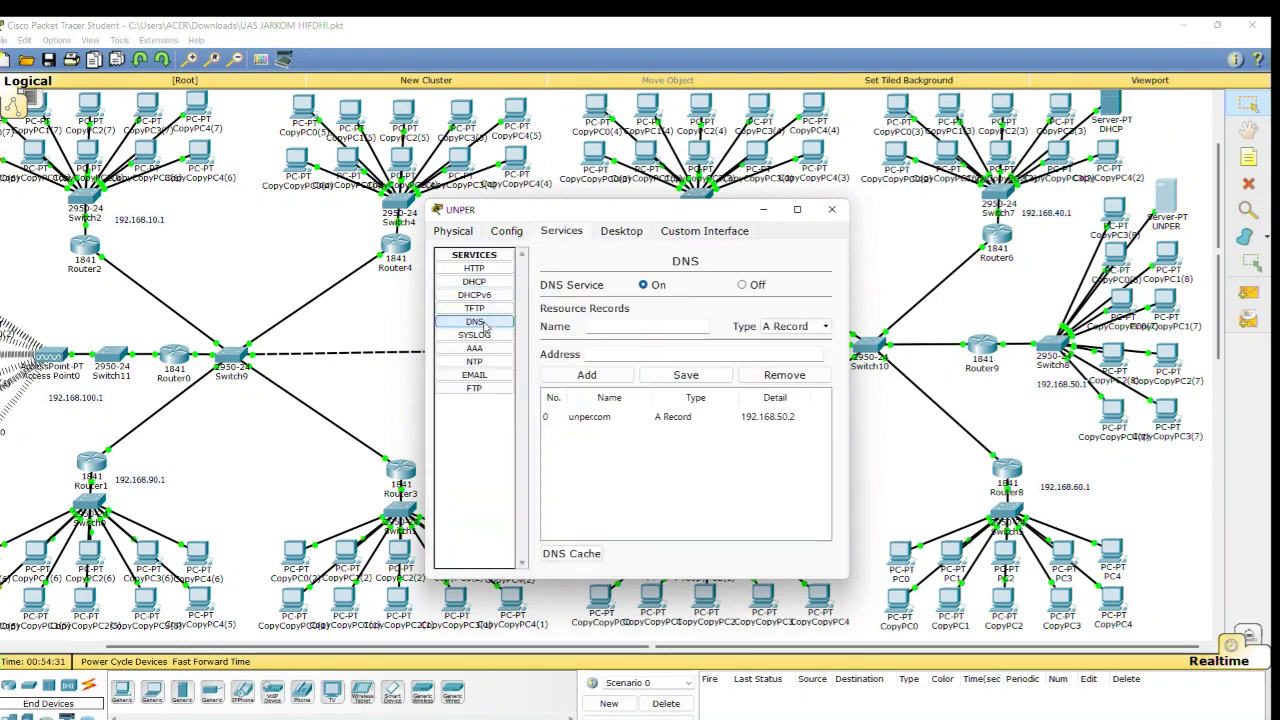
pyautogui.click(604, 418)
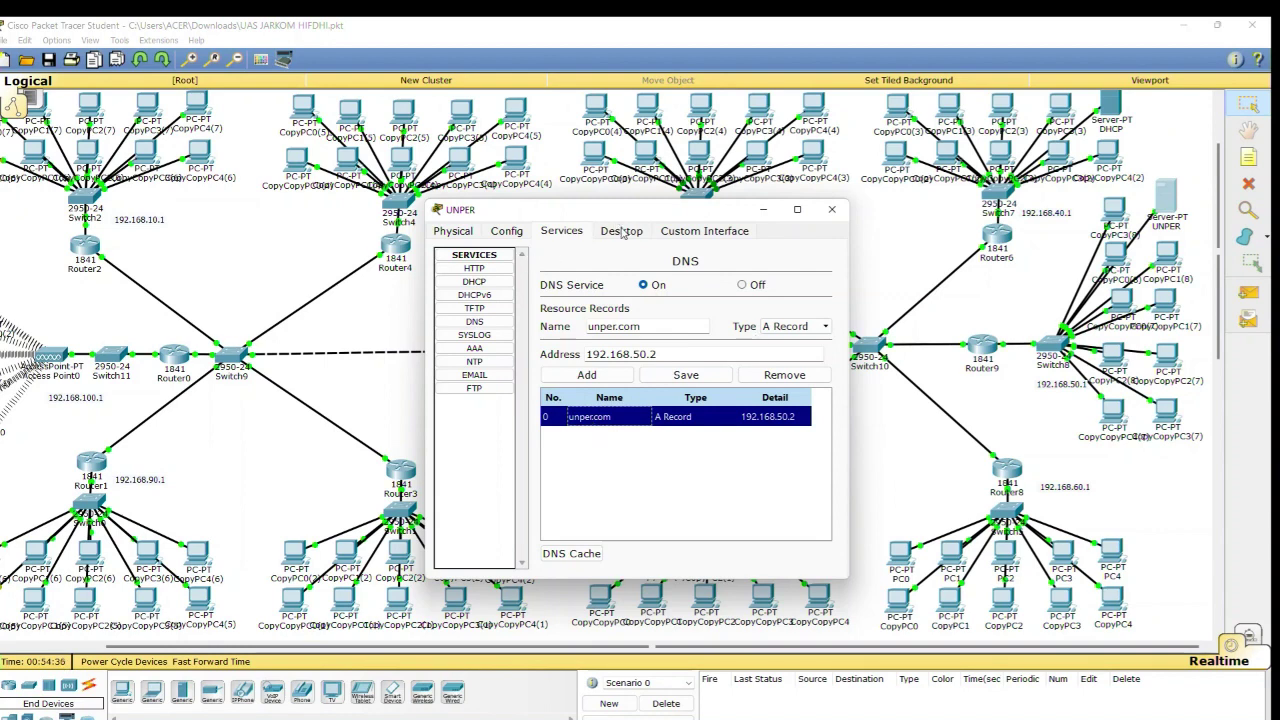
pyautogui.click(474, 268)
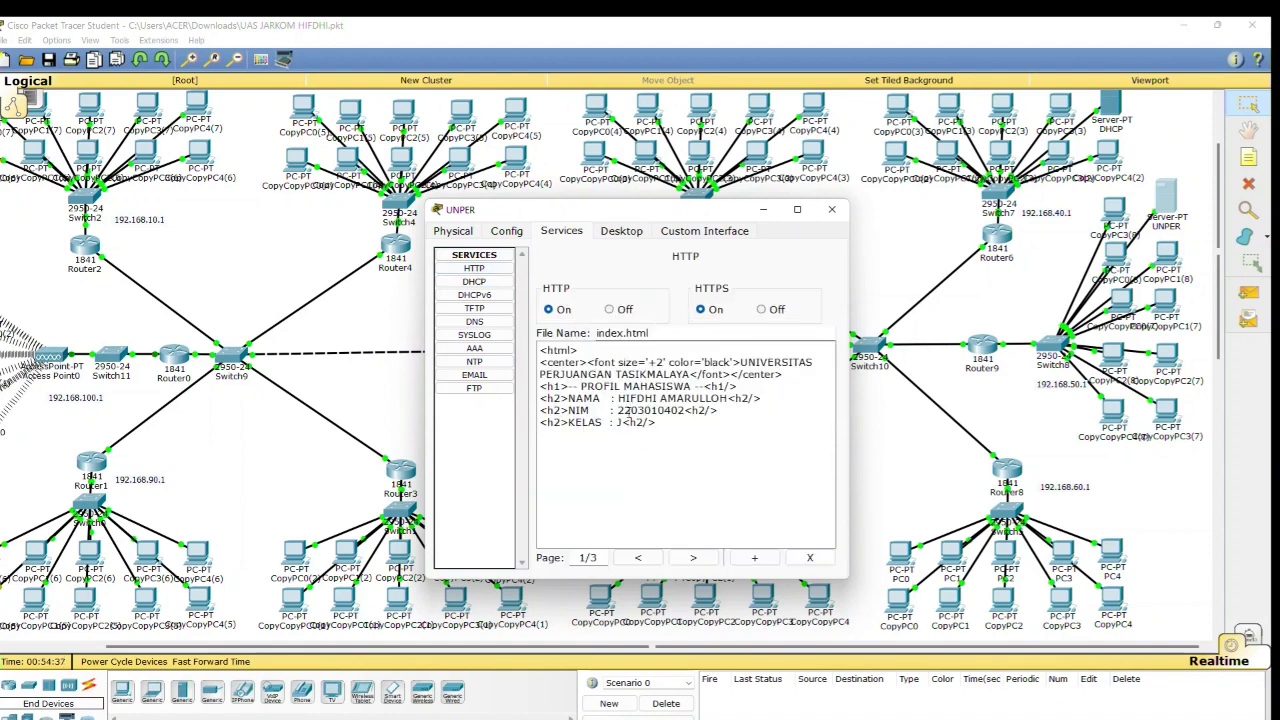
pyautogui.click(474, 321)
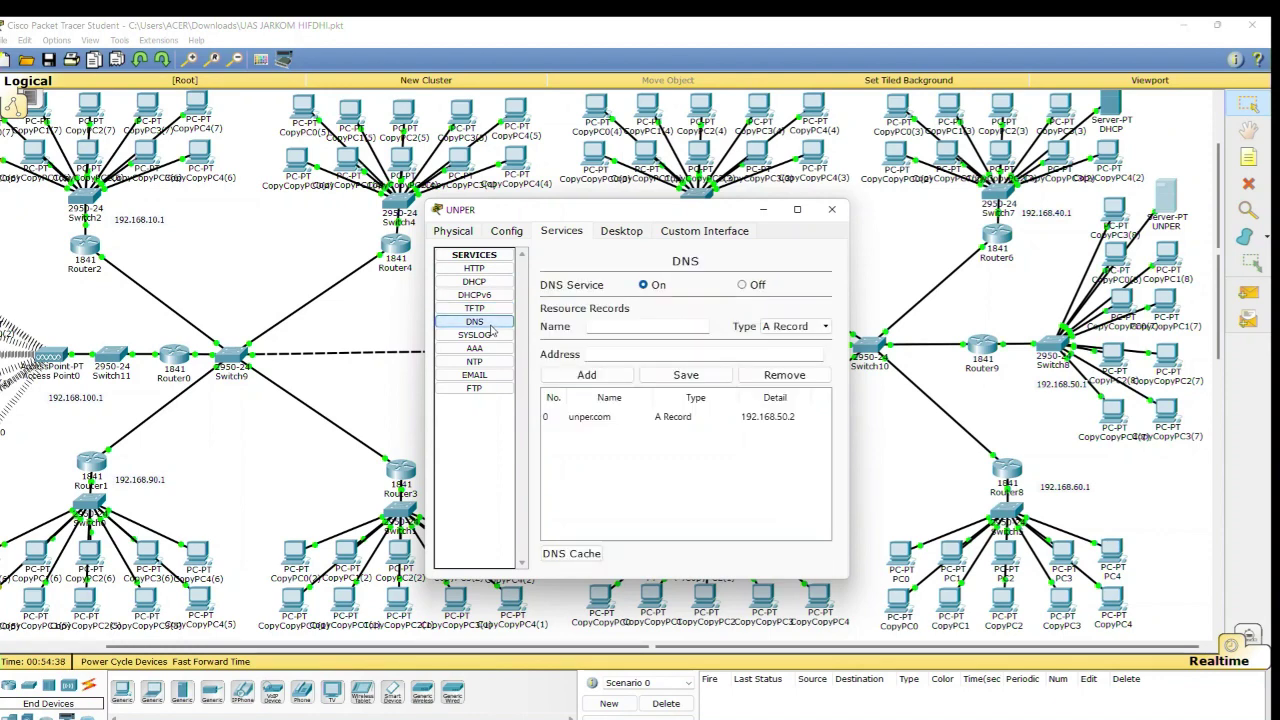
pyautogui.click(790, 418)
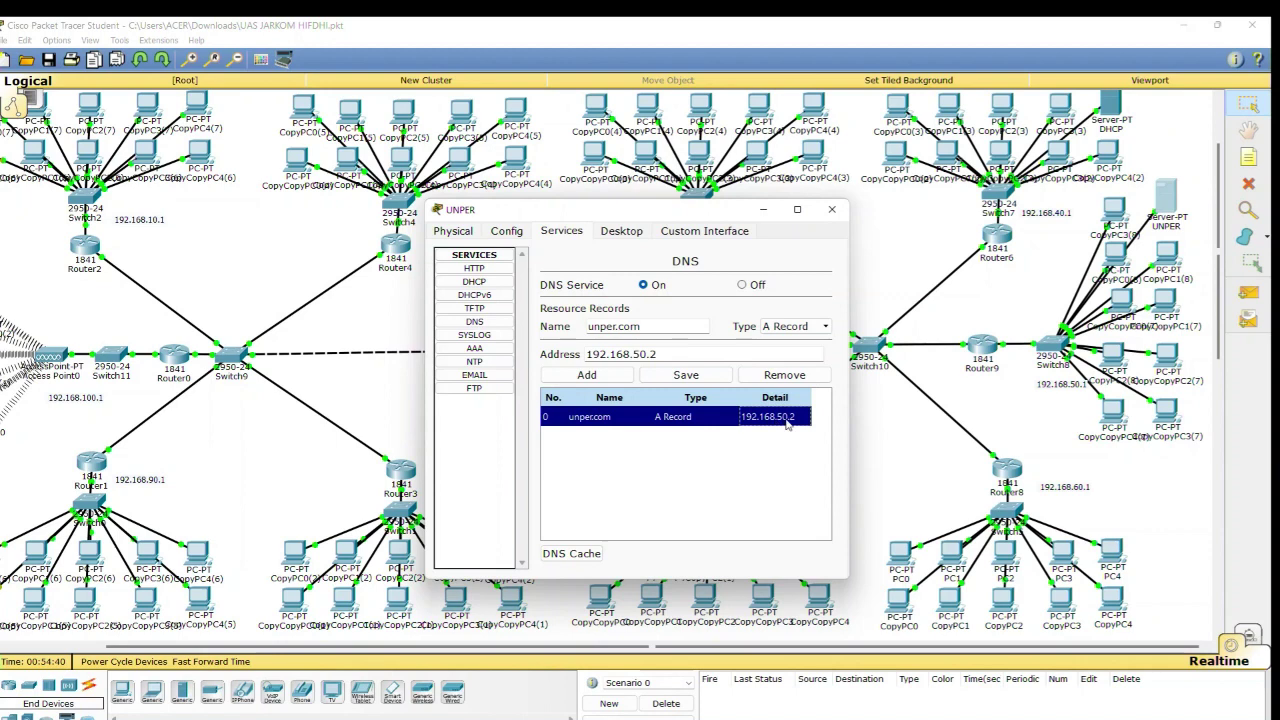
pyautogui.click(833, 210)
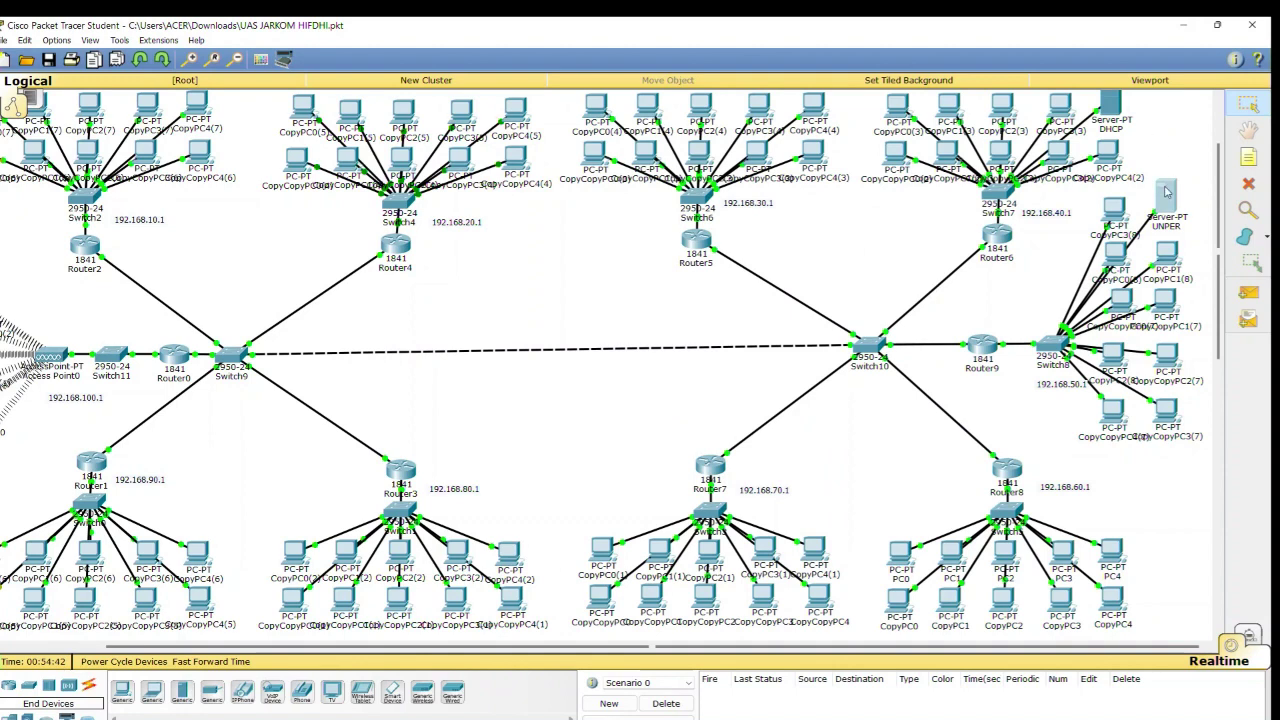
# Reposition the UNPER server slightly lower, beside CopyPC3(8) in the Switch8 network
pyautogui.moveTo(1166, 192)
pyautogui.moveTo(1166, 192); pyautogui.dragTo(1152, 204)
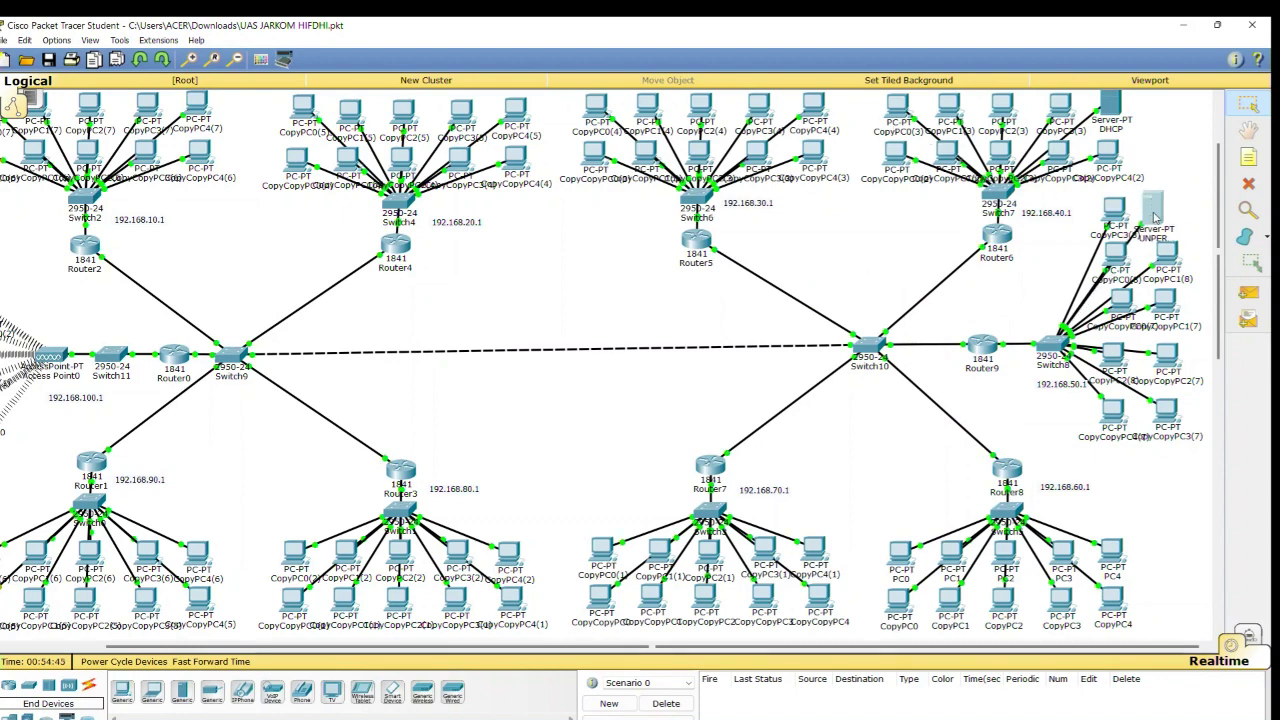
pyautogui.moveTo(1152, 216); pyautogui.dragTo(1162, 220)
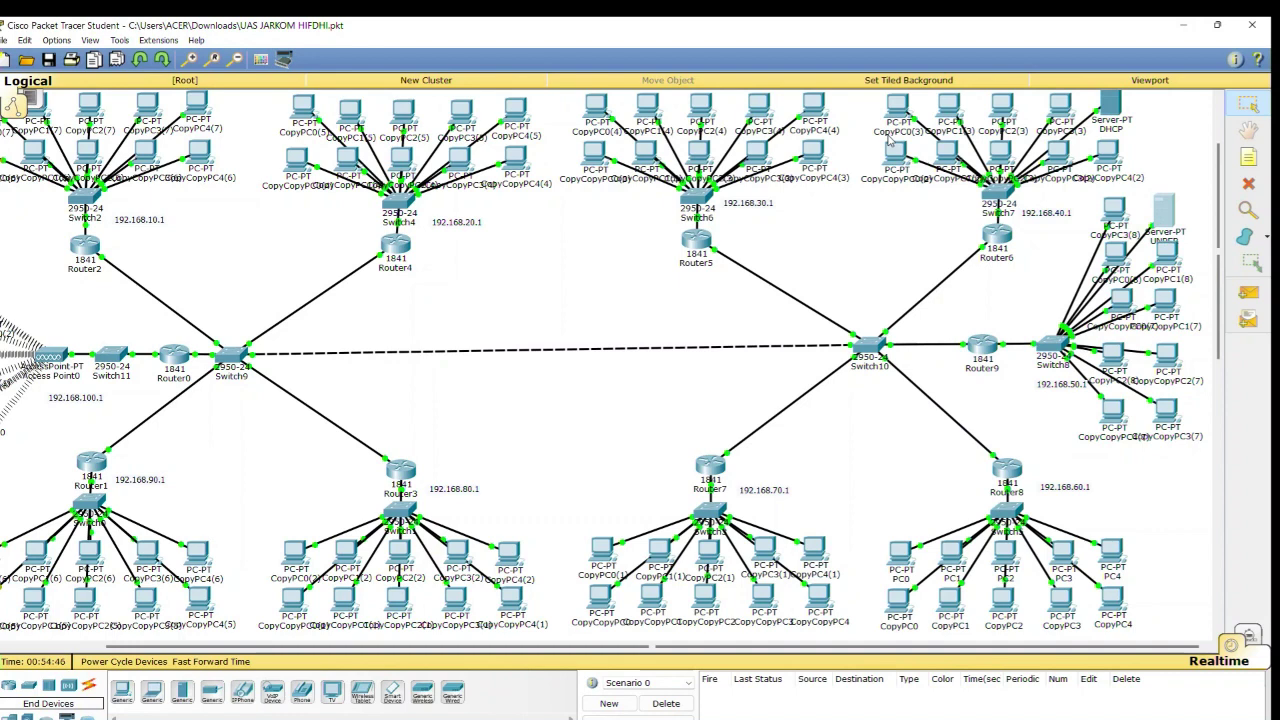
# Reopen the UNPER server, recheck the domain name registered in its DNS service, and close the server window
pyautogui.click(1165, 207)
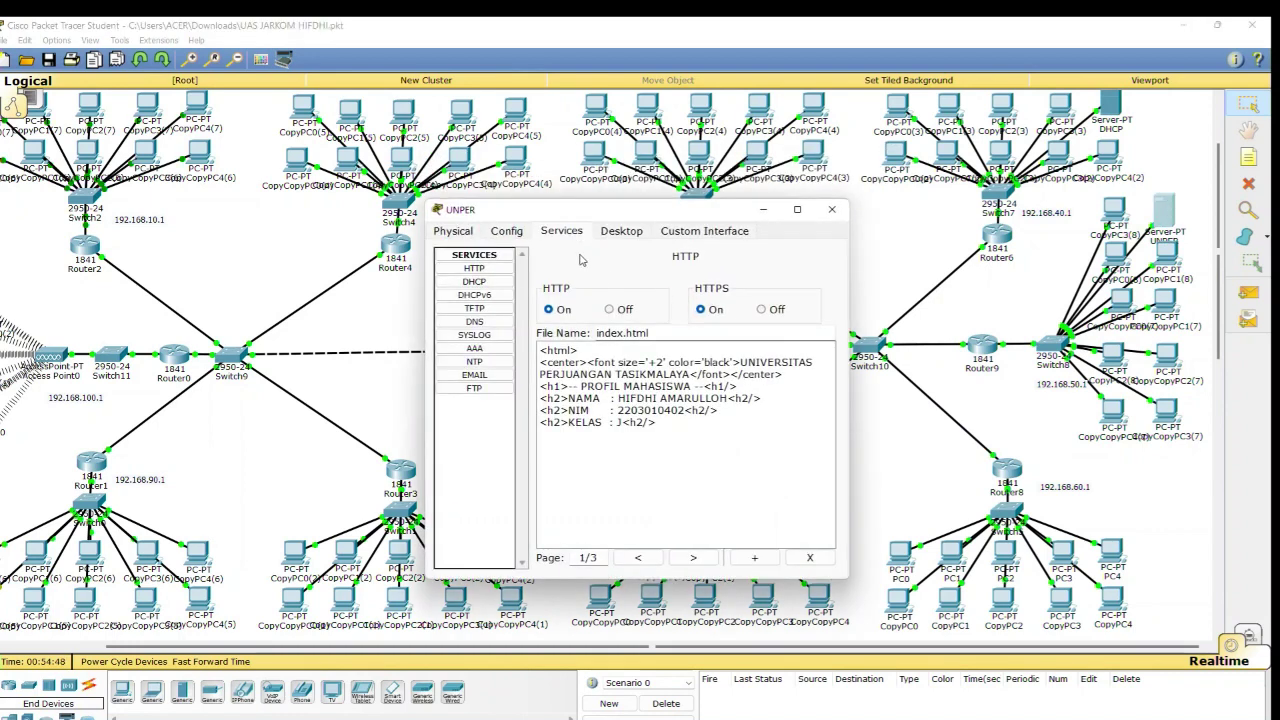
pyautogui.click(476, 321)
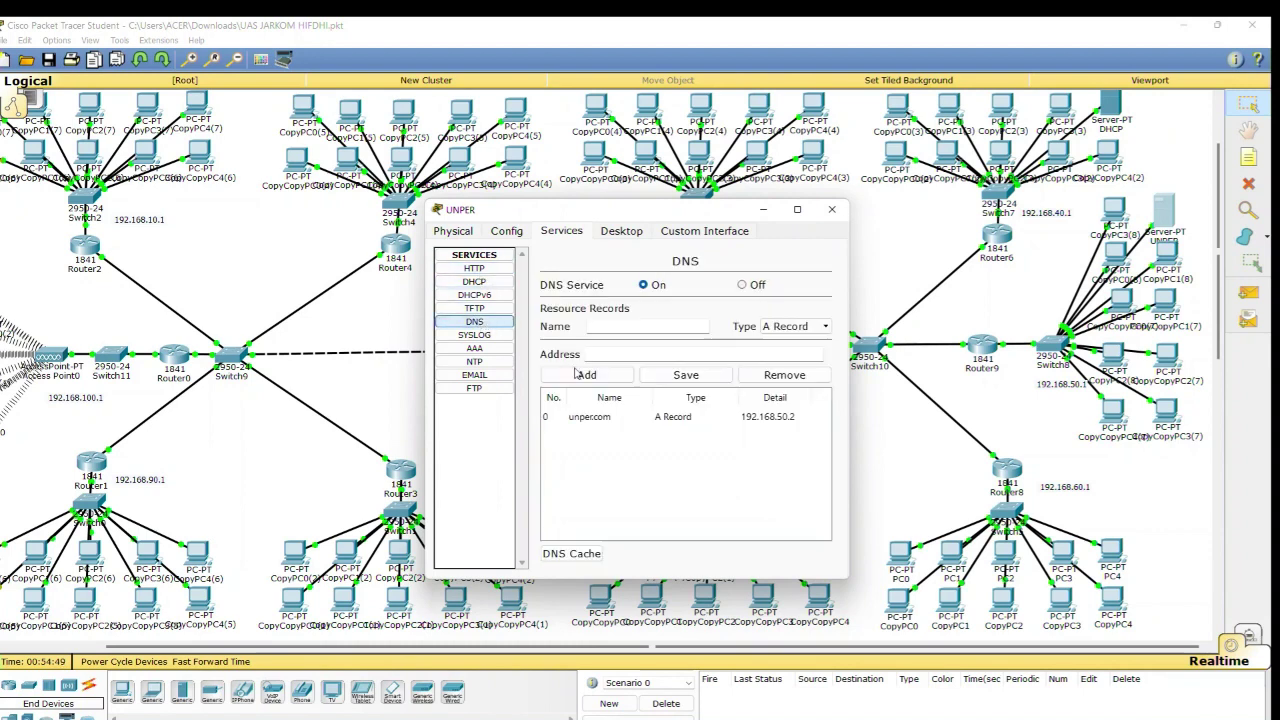
pyautogui.click(595, 417)
pyautogui.click(831, 209)
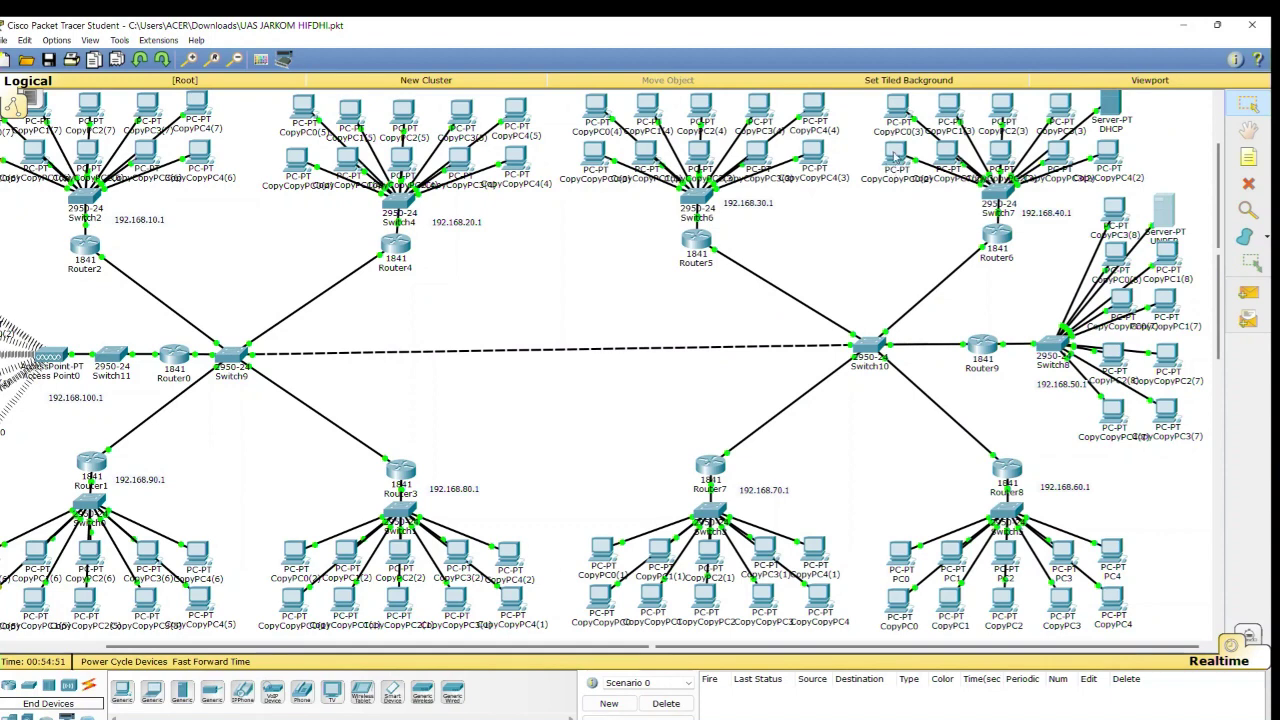
# Check the IP configuration of CopyCopyPC0(2) in the Switch7 network and close the device window
pyautogui.click(897, 157)
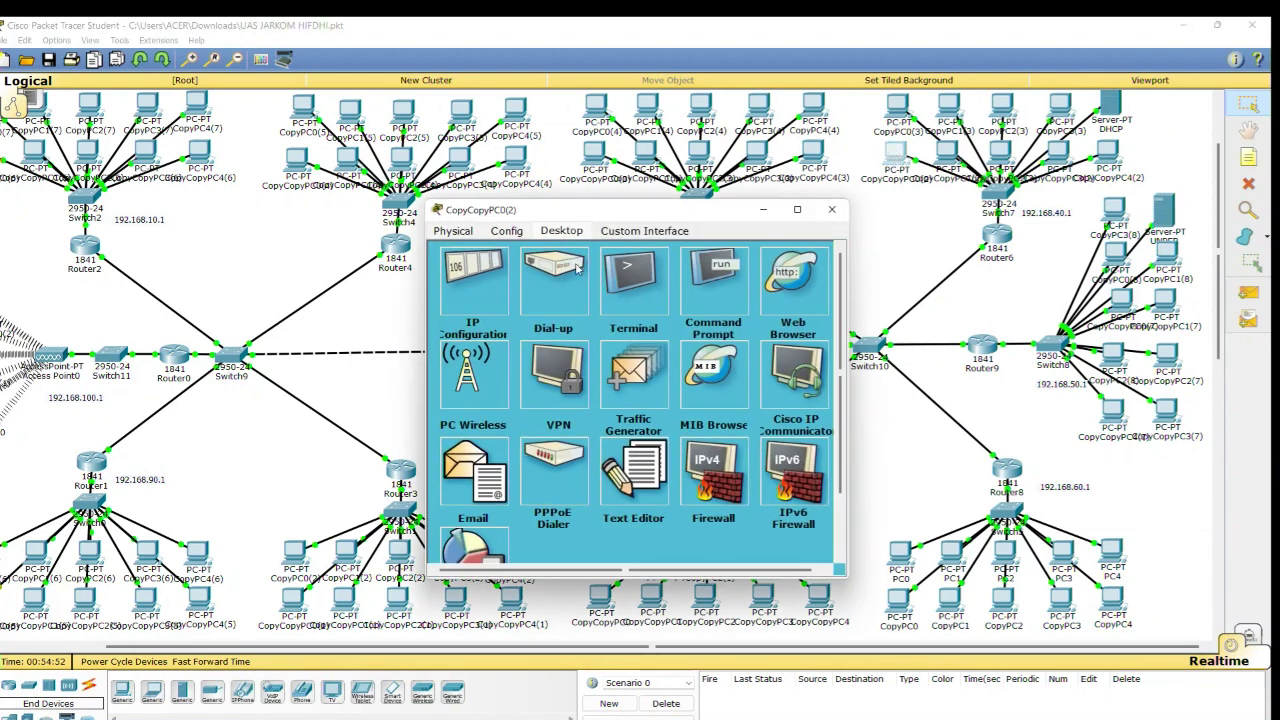
pyautogui.click(488, 277)
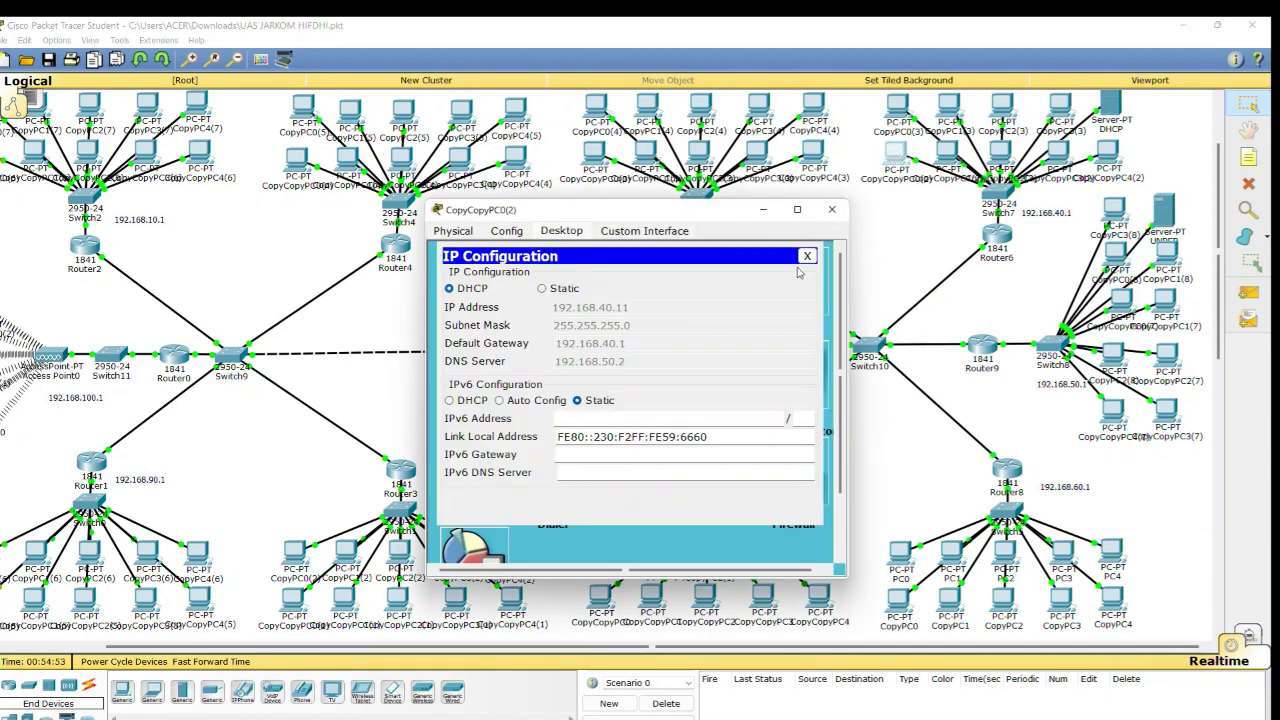
pyautogui.click(808, 256)
pyautogui.click(832, 209)
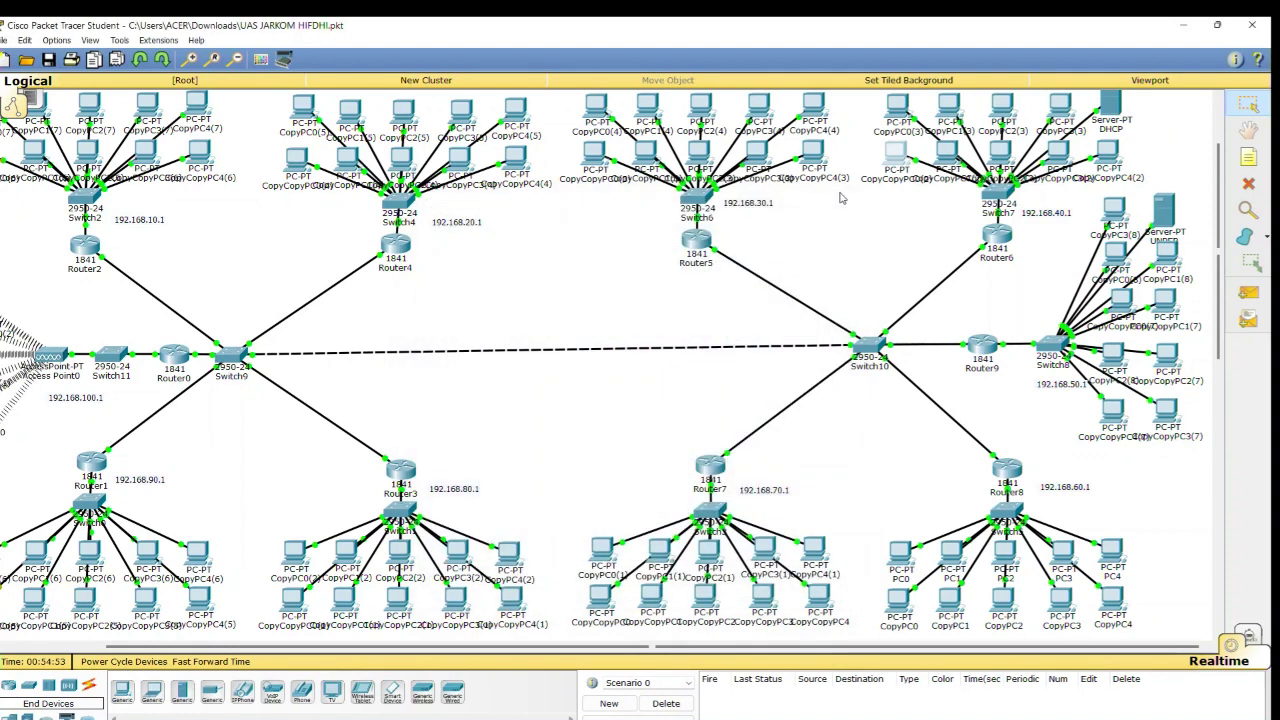
# Check the IP configuration of CopyCopyPC4(3) in the Switch6 network and close the device window
pyautogui.click(814, 153)
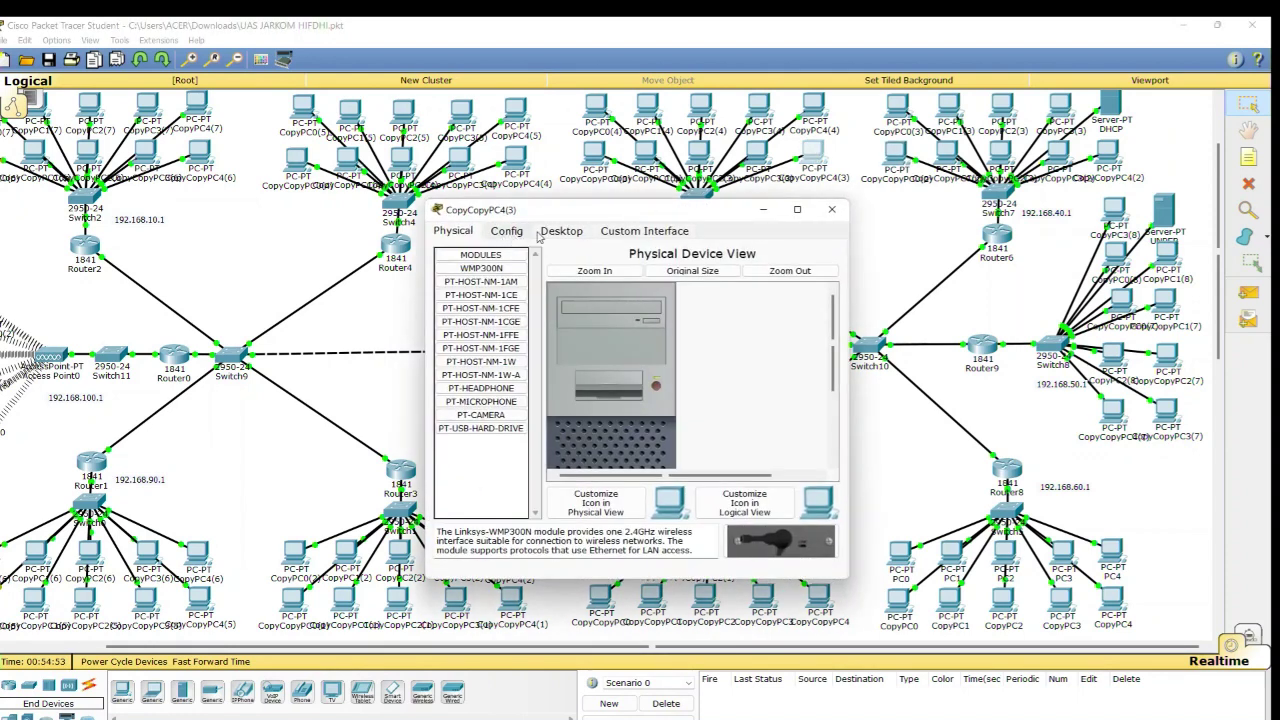
pyautogui.click(545, 233)
pyautogui.click(480, 268)
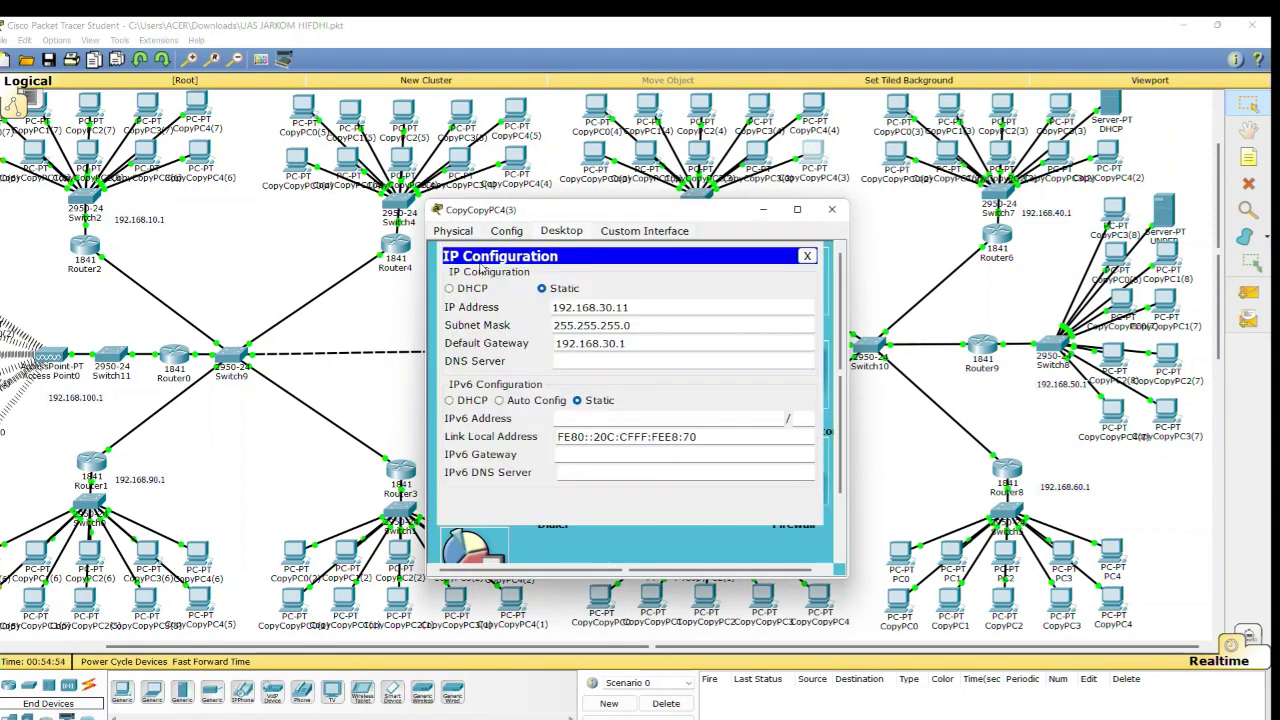
pyautogui.click(807, 256)
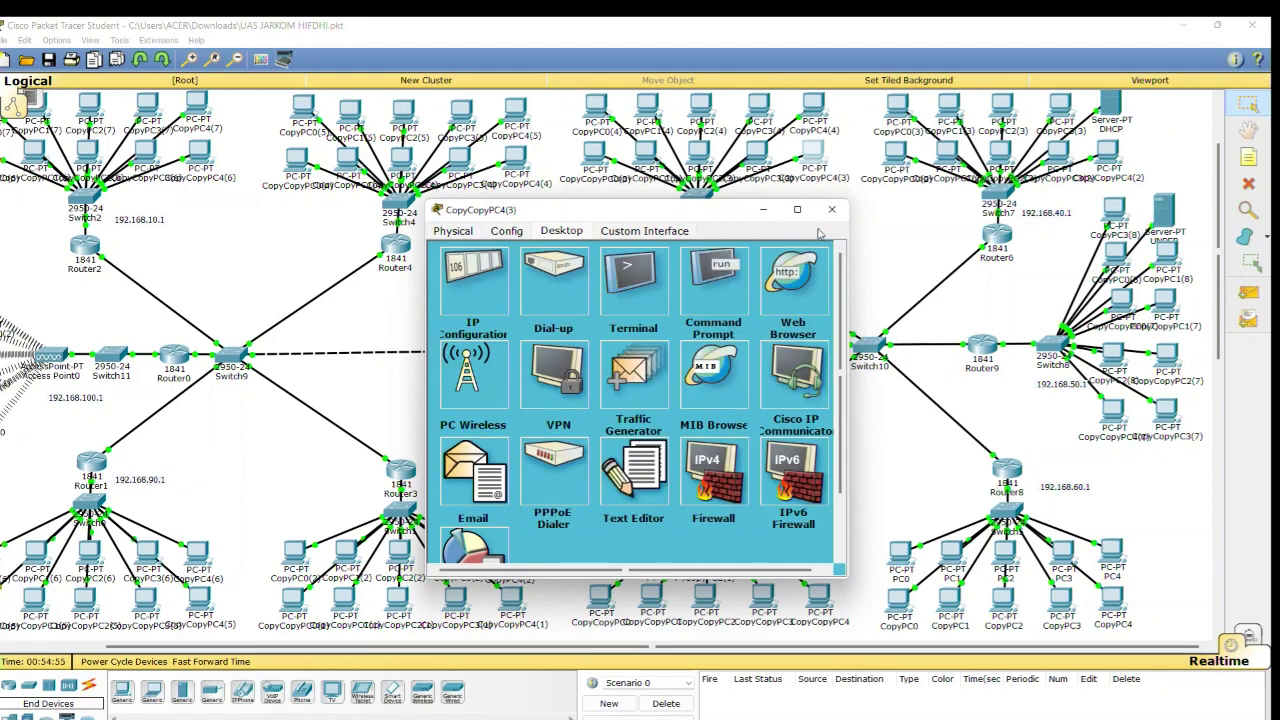
pyautogui.click(831, 209)
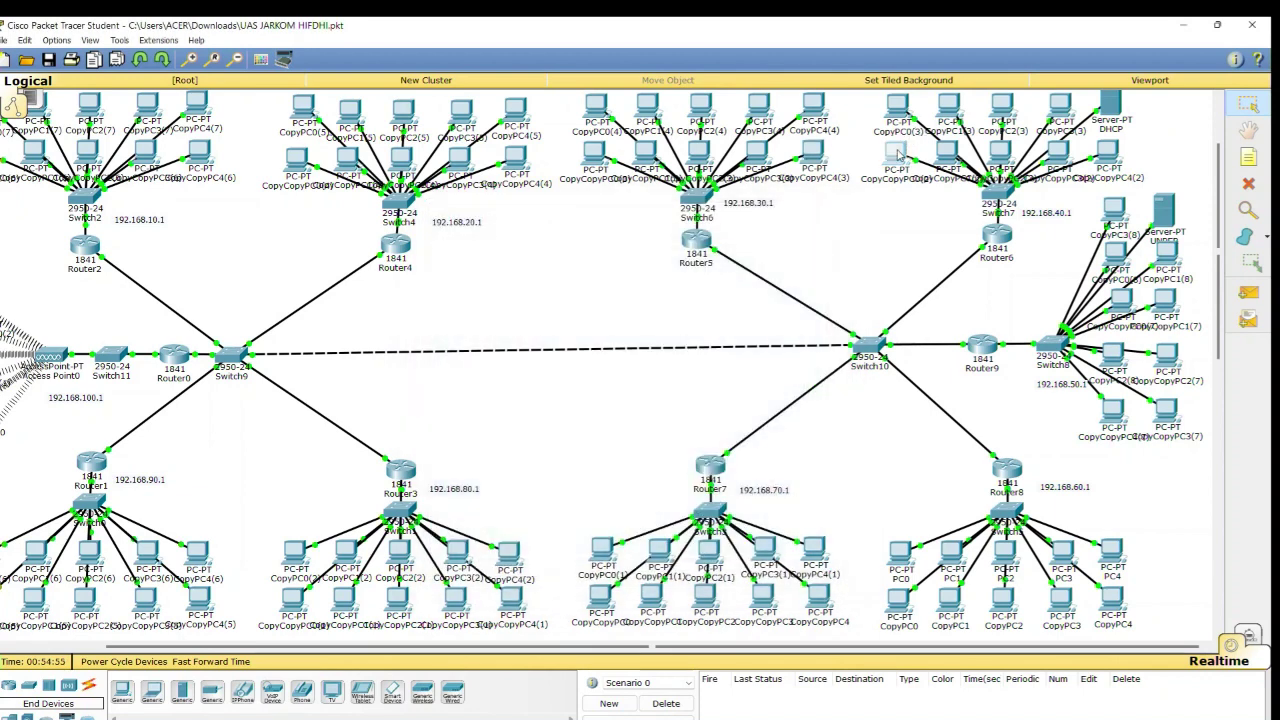
# Return to CopyCopyPC0(2) in the Switch7 network and examine the DNS server address in its DHCP-based IP configuration
pyautogui.click(898, 153)
pyautogui.click(480, 268)
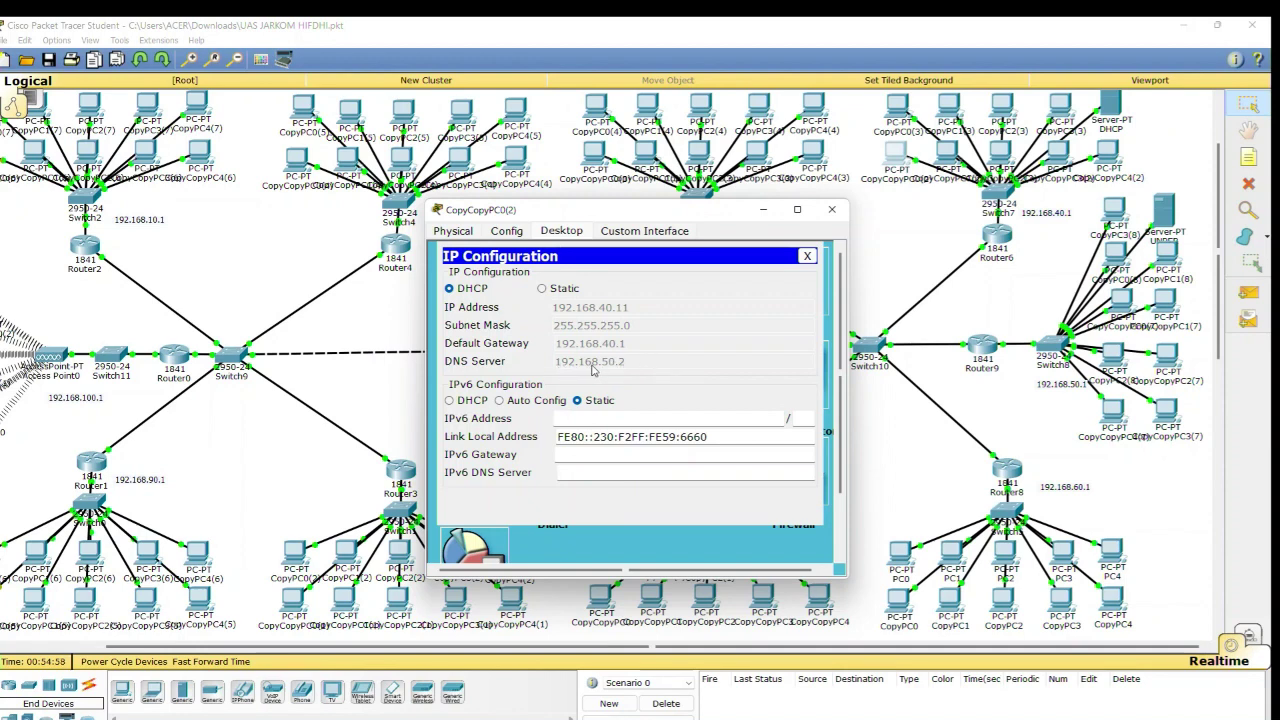
pyautogui.click(807, 256)
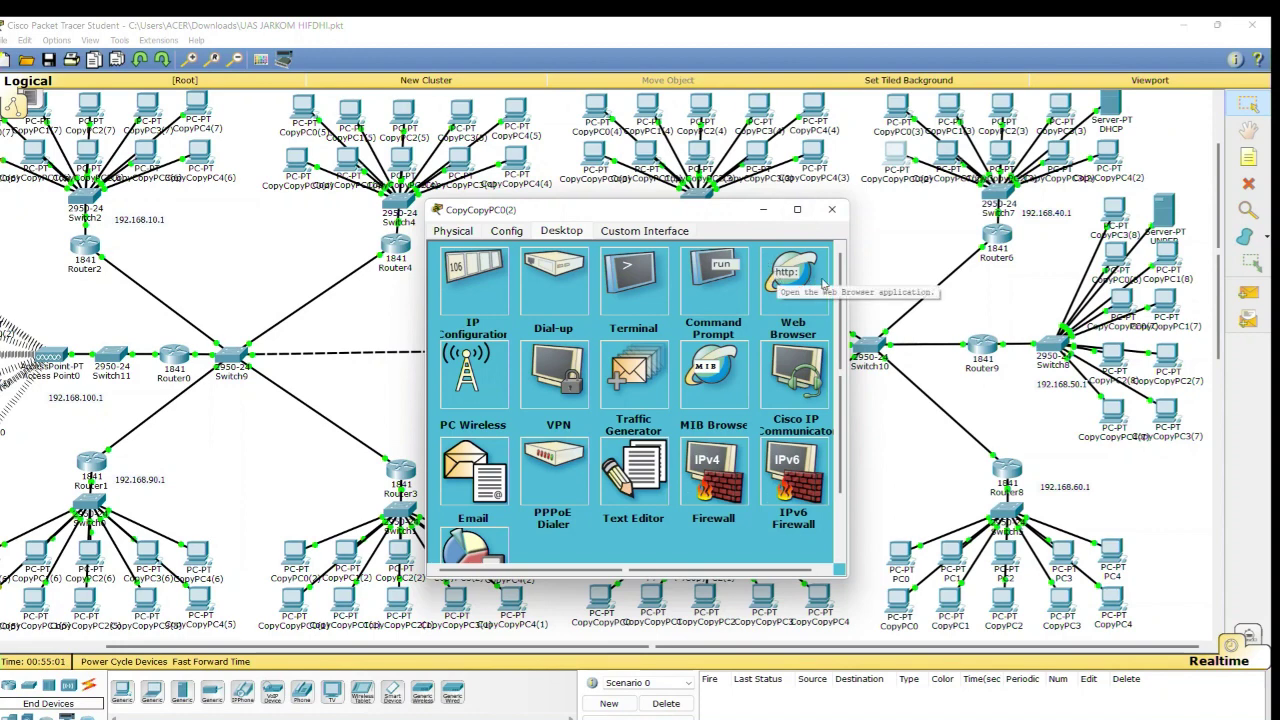
# Nudge the UNPER server slightly upward and load unper.com in the web browser of CopyCopyPC0(2)
pyautogui.moveTo(1157, 209); pyautogui.dragTo(1160, 202)
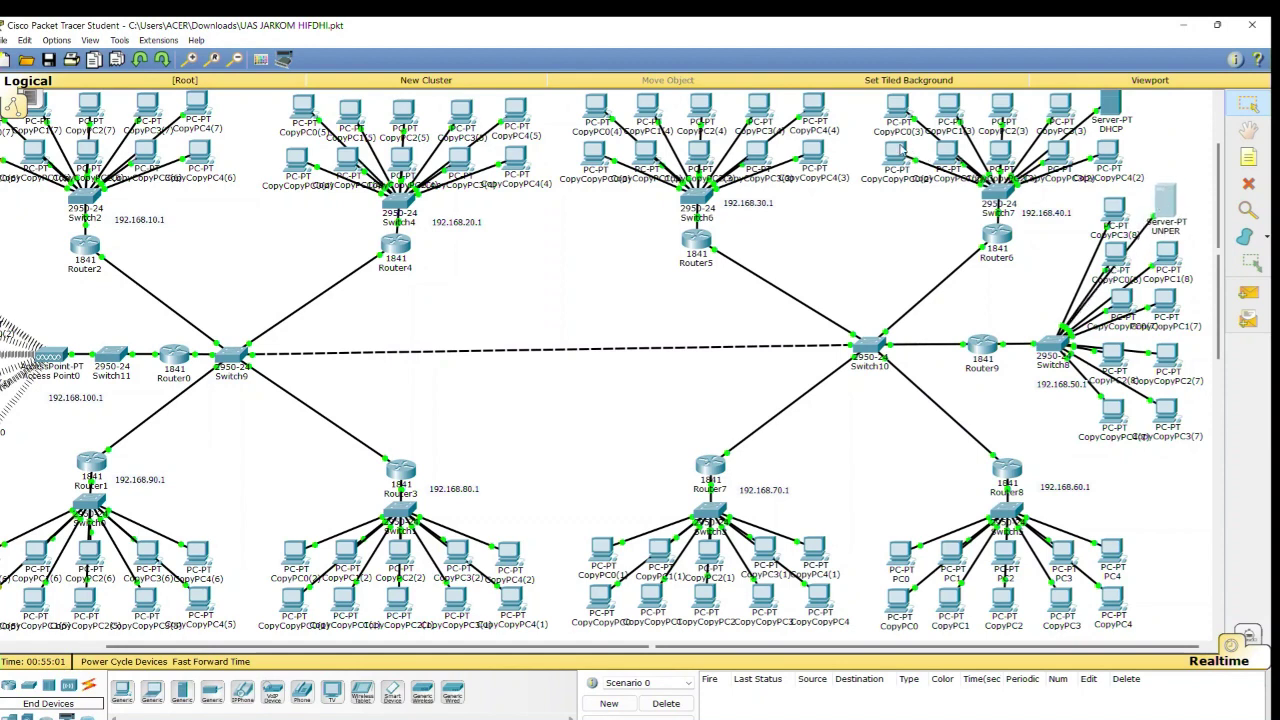
pyautogui.click(901, 152)
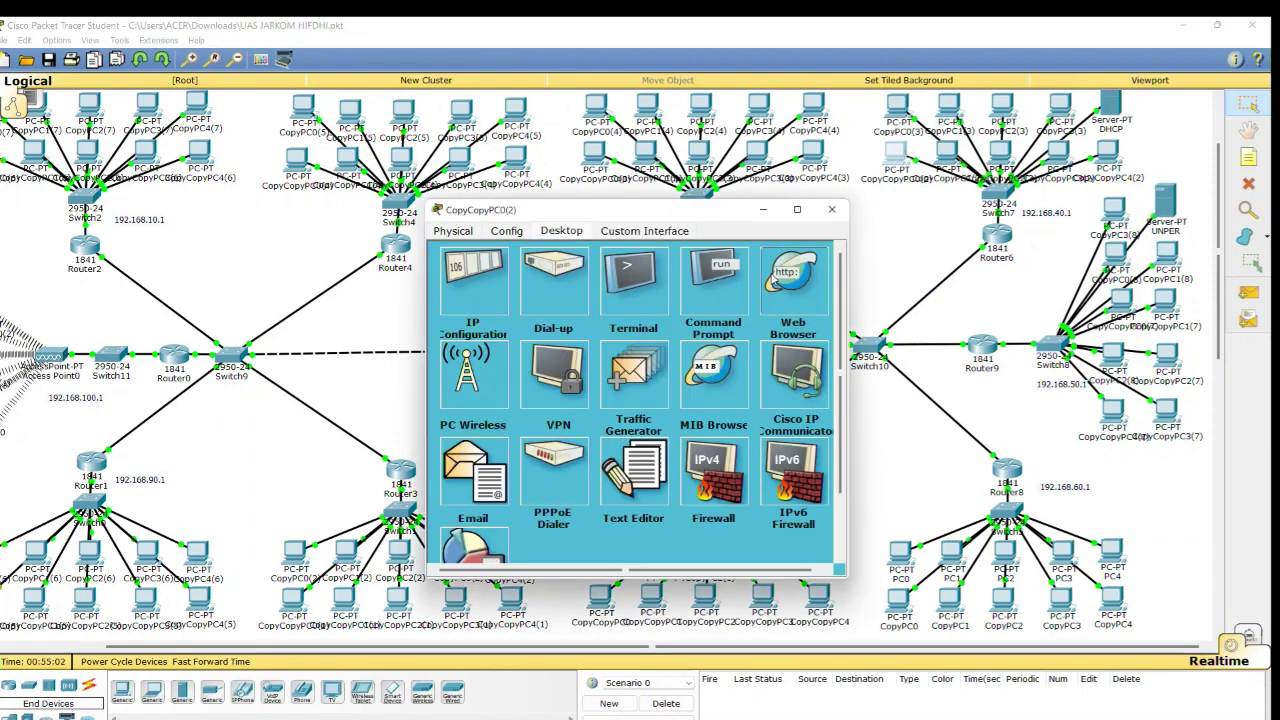
pyautogui.click(793, 280)
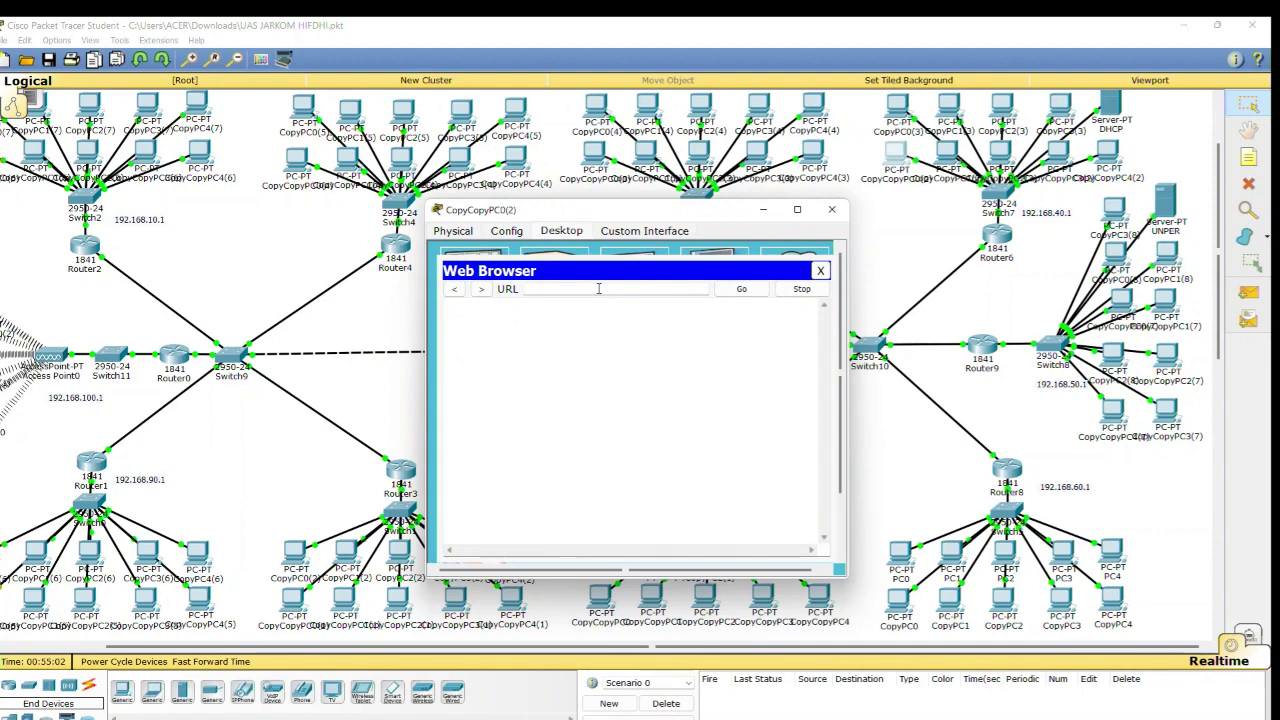
pyautogui.write('unper.com')
pyautogui.press('Return')
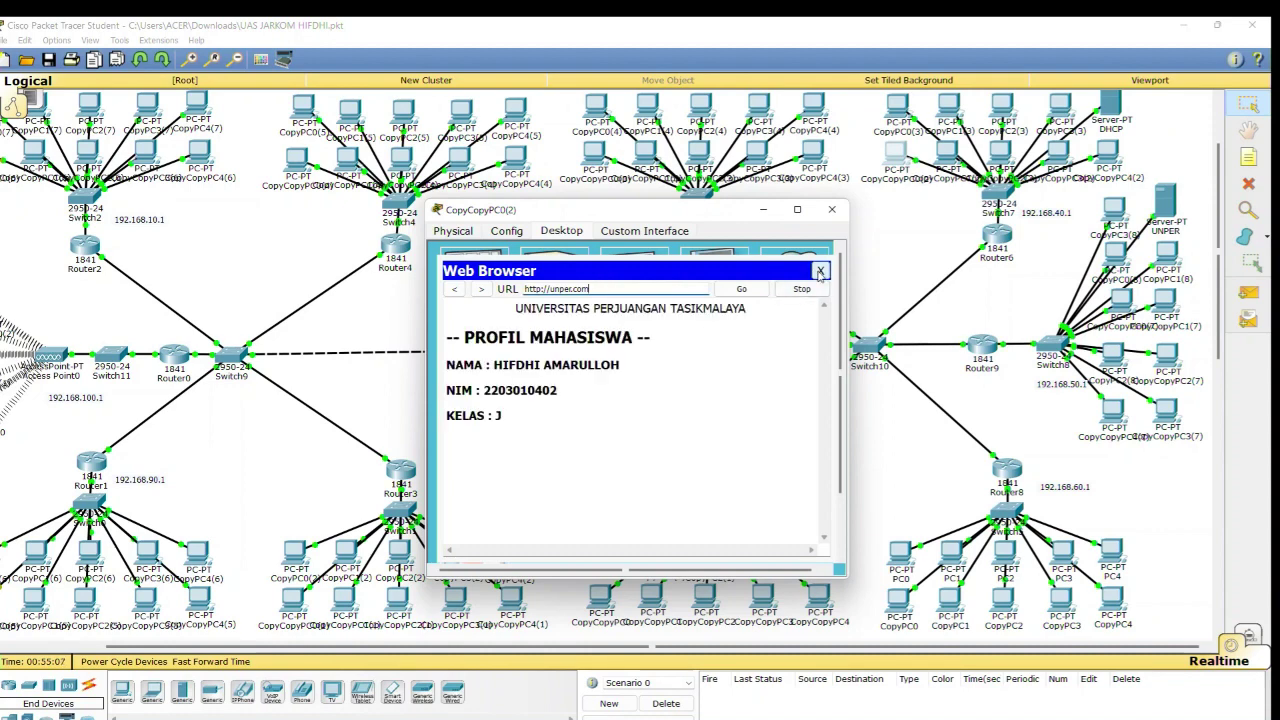
# Close CopyCopyPC0(2), then briefly open the web browser of CopyCopyPC4(3) in the Switch6 network and close its device window
pyautogui.click(820, 272)
pyautogui.click(831, 209)
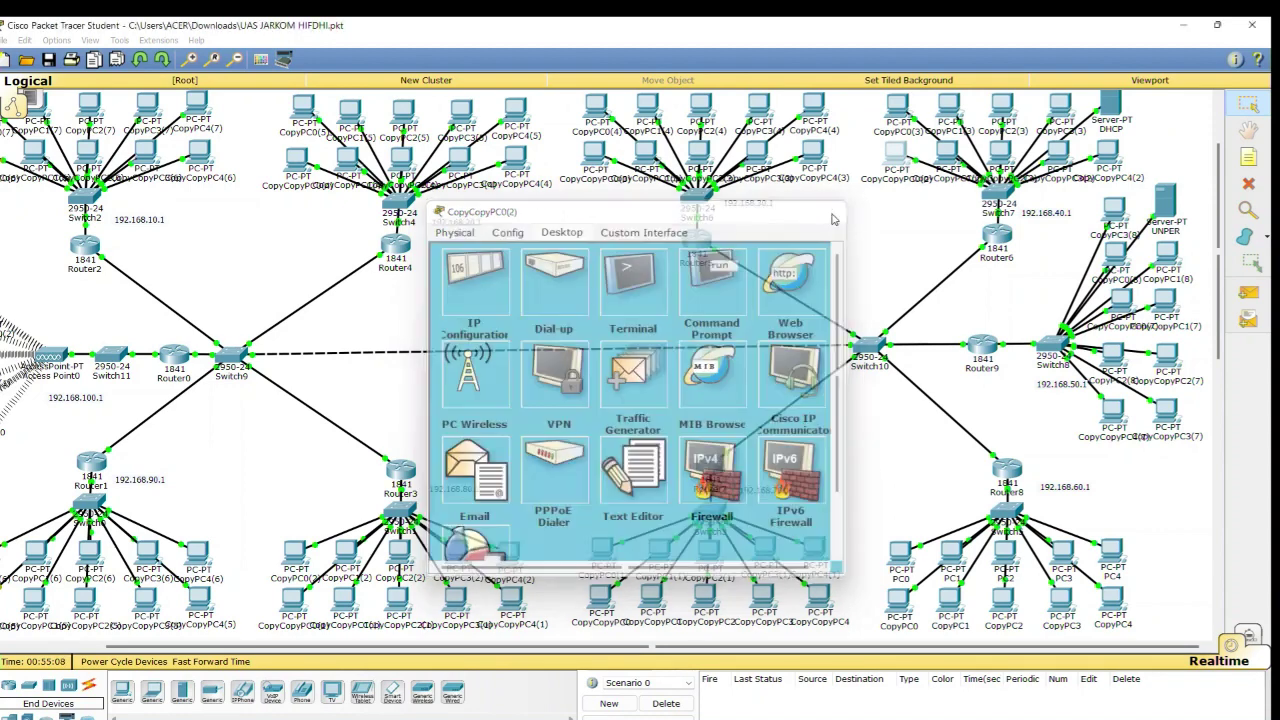
pyautogui.click(816, 151)
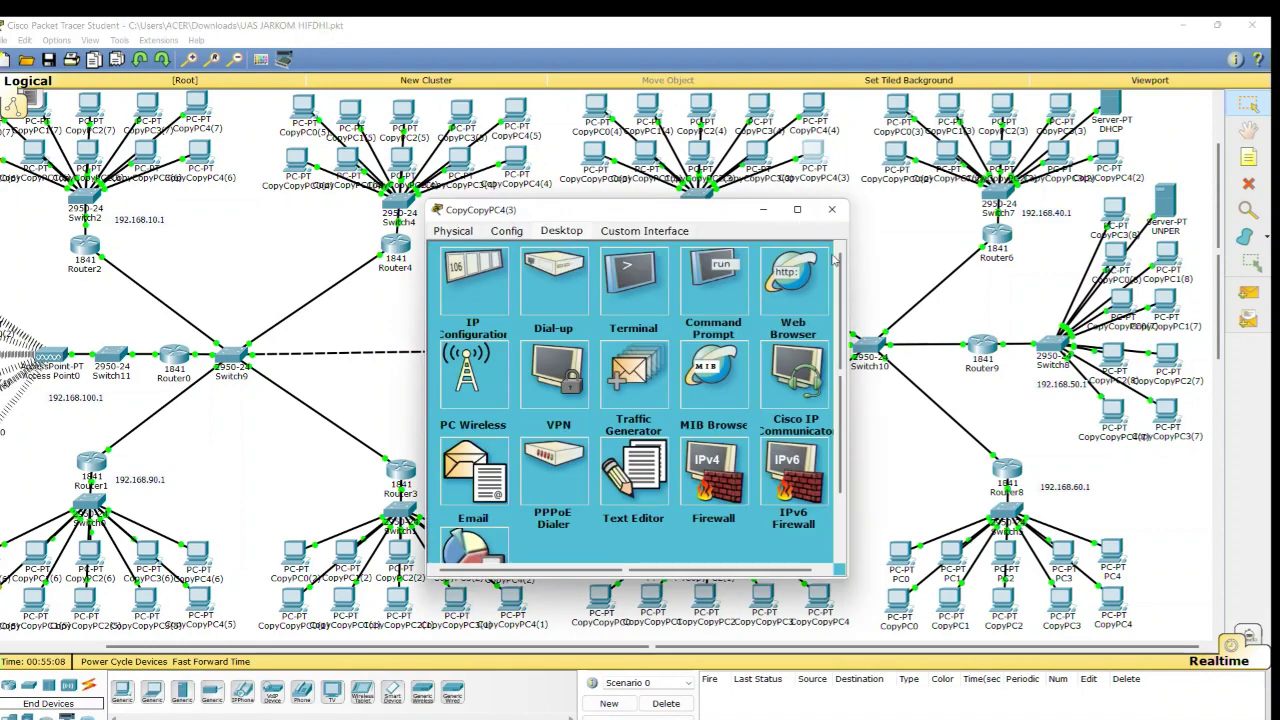
pyautogui.click(814, 266)
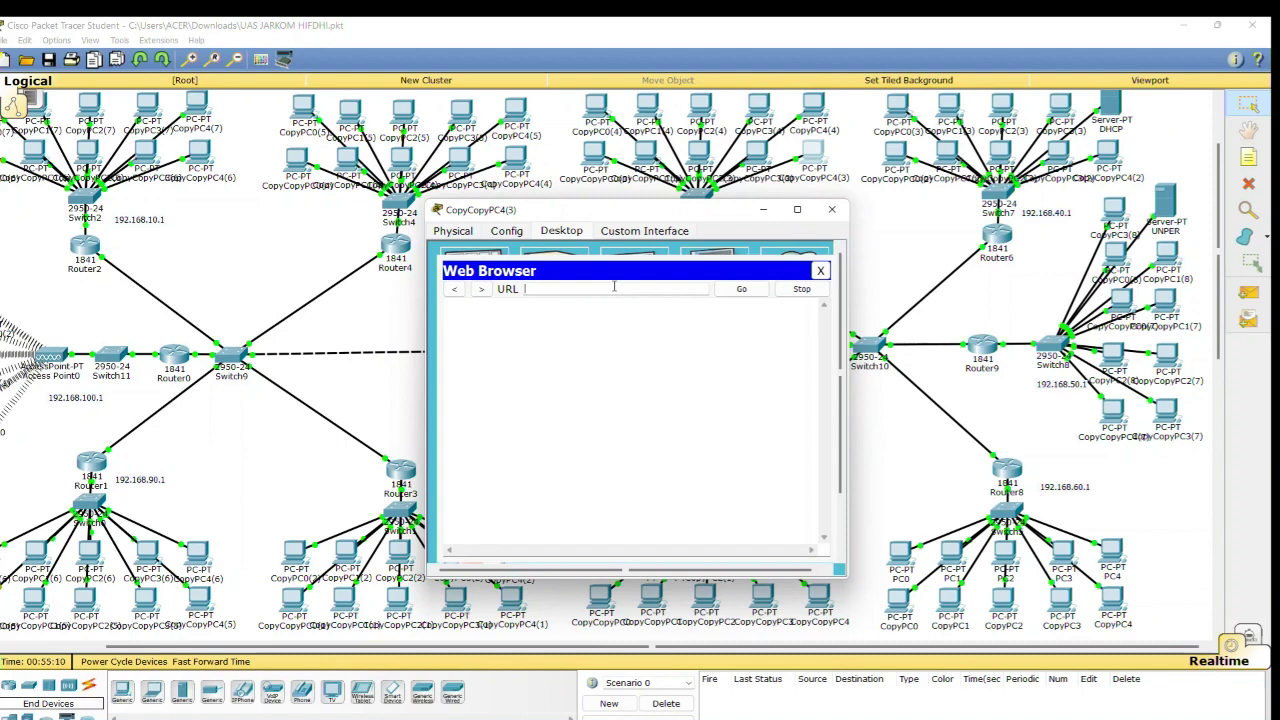
pyautogui.click(614, 288)
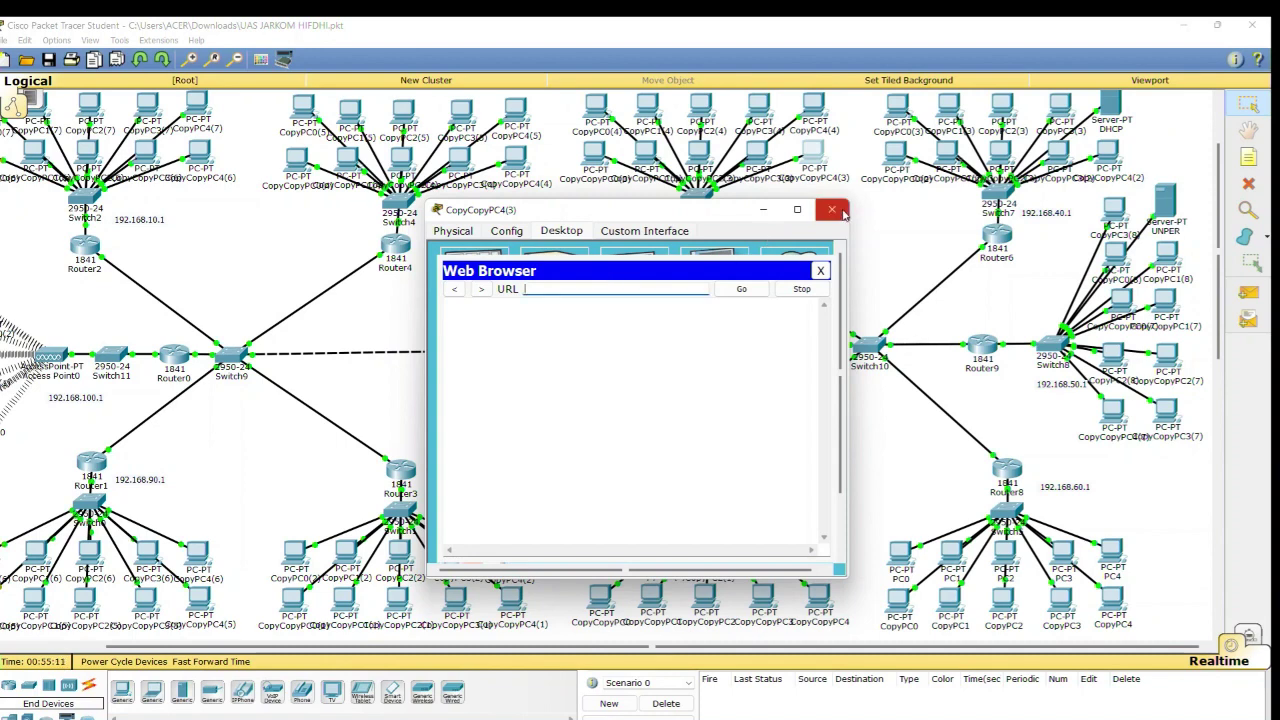
pyautogui.click(831, 209)
# Check the DNS server entry in the IP configuration of CopyCopyPC4(3) and close the device window
pyautogui.click(818, 153)
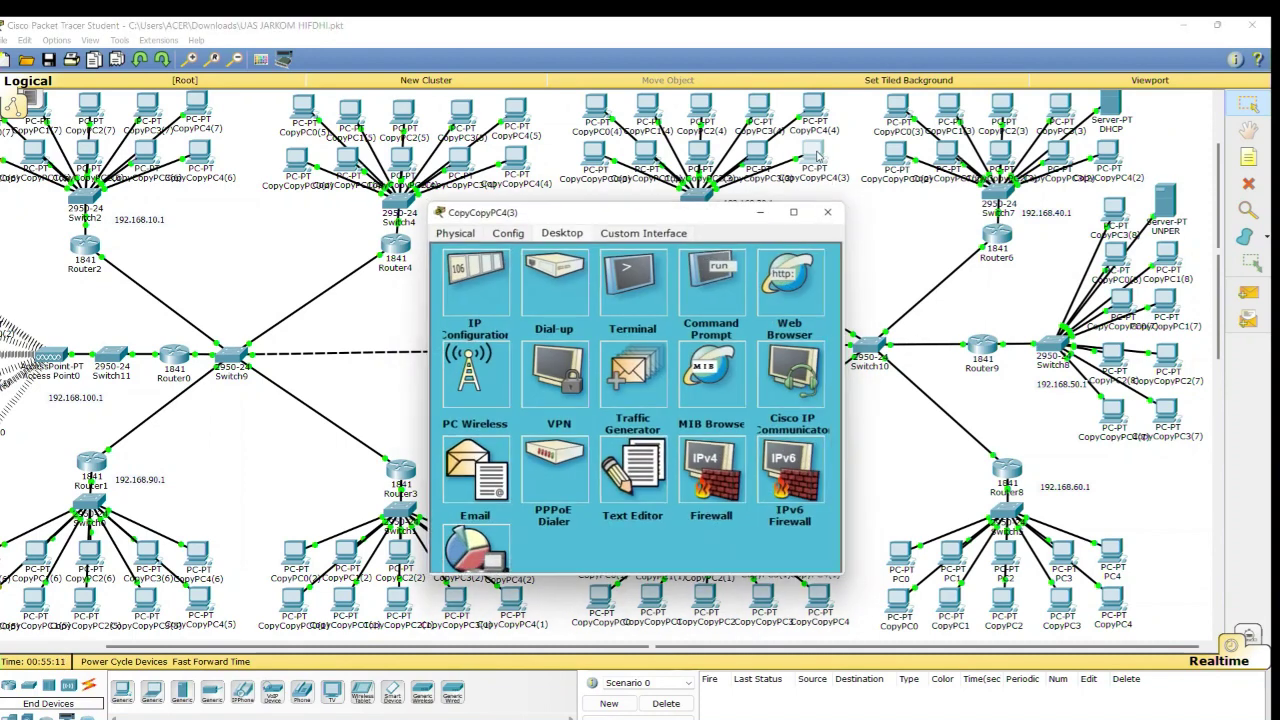
pyautogui.click(475, 284)
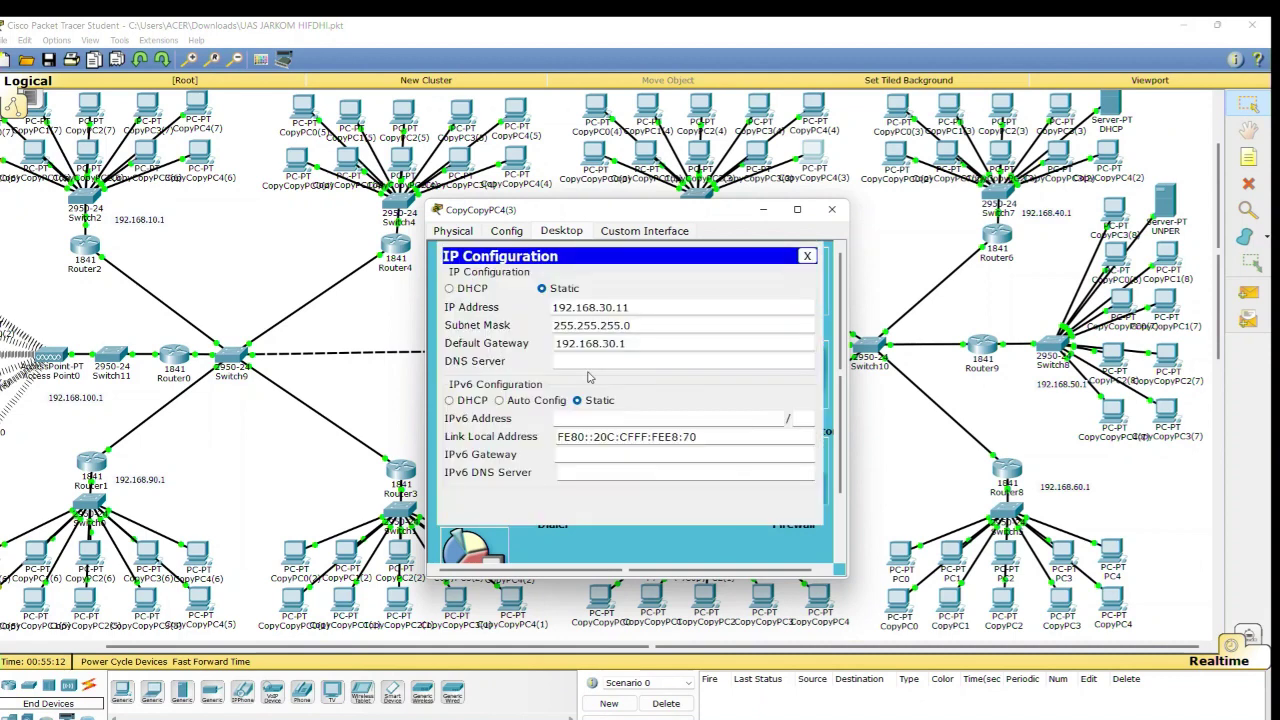
pyautogui.click(577, 361)
pyautogui.click(807, 257)
pyautogui.click(831, 209)
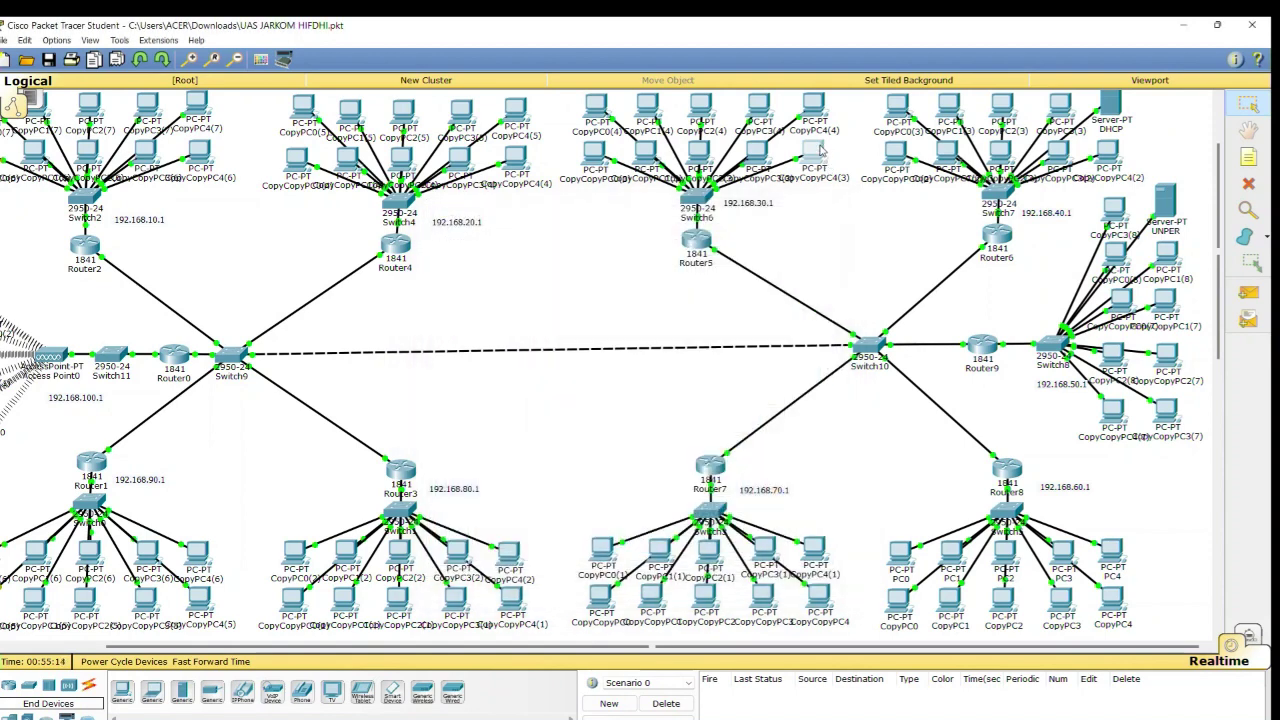
# Try to load unper.com in the web browser of CopyCopyPC4(3) in the Switch6 network
pyautogui.click(817, 150)
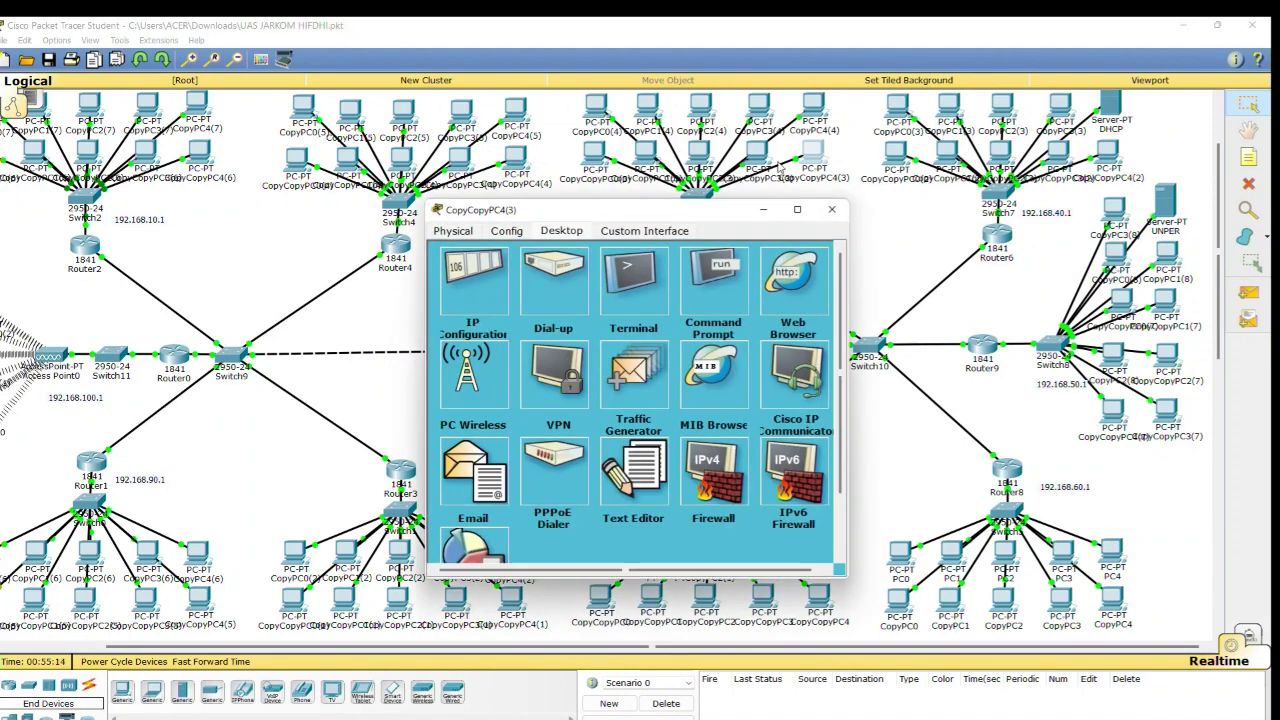
pyautogui.click(786, 272)
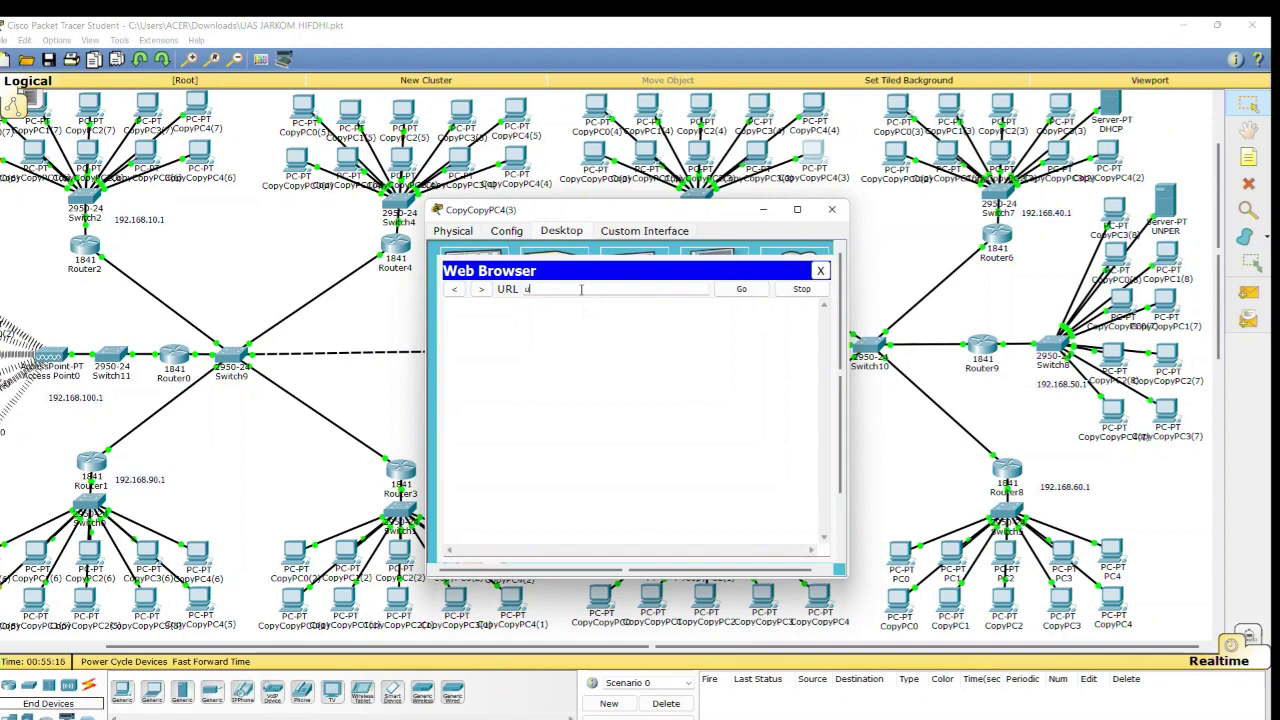
pyautogui.write('unper.com')
pyautogui.press('Return')
# Load the web server by its address 192.168.50.2 on CopyCopyPC4(3) and close the device window
pyautogui.moveTo(595, 289); pyautogui.dragTo(520, 300)
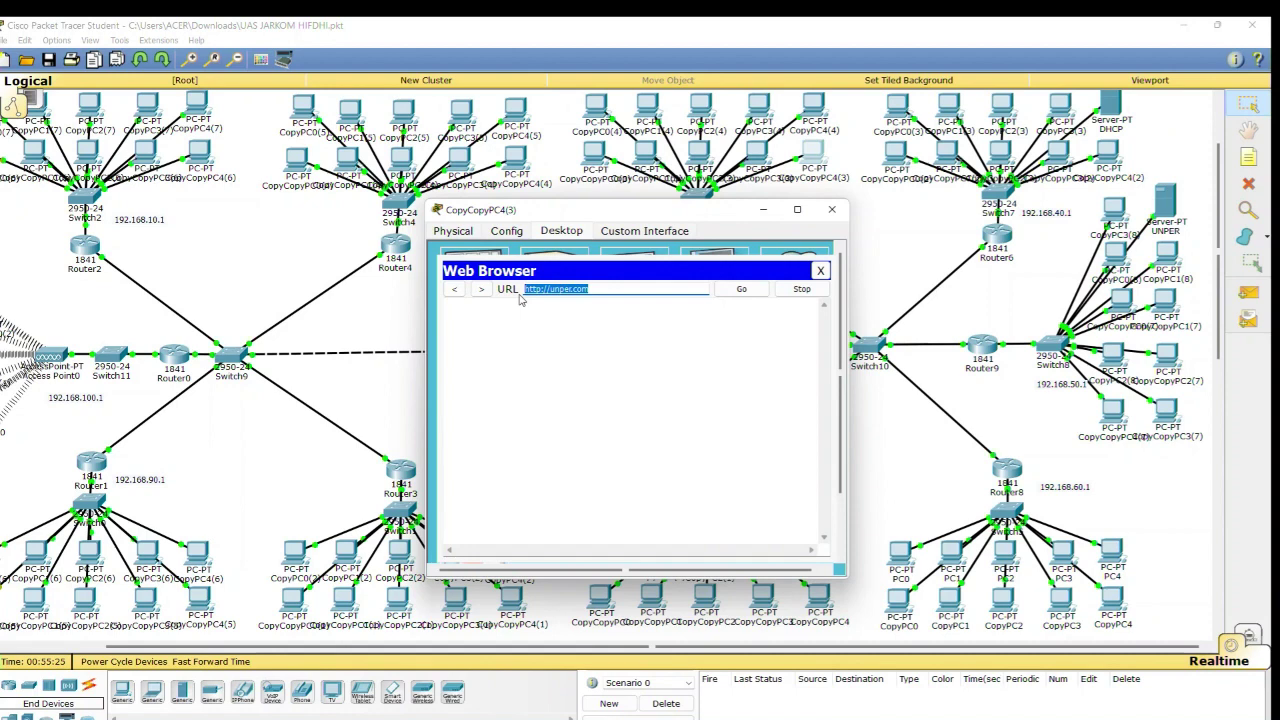
pyautogui.write('192.168.50.2')
pyautogui.click(748, 291)
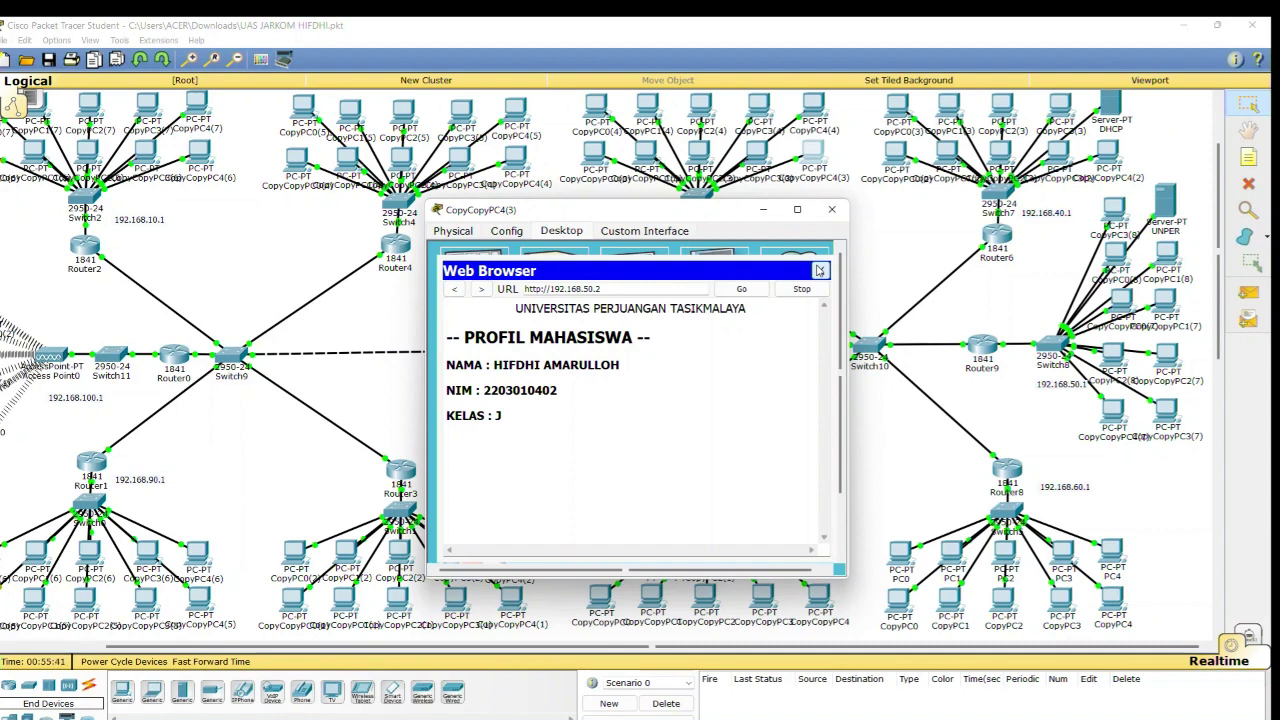
pyautogui.click(819, 270)
pyautogui.click(831, 209)
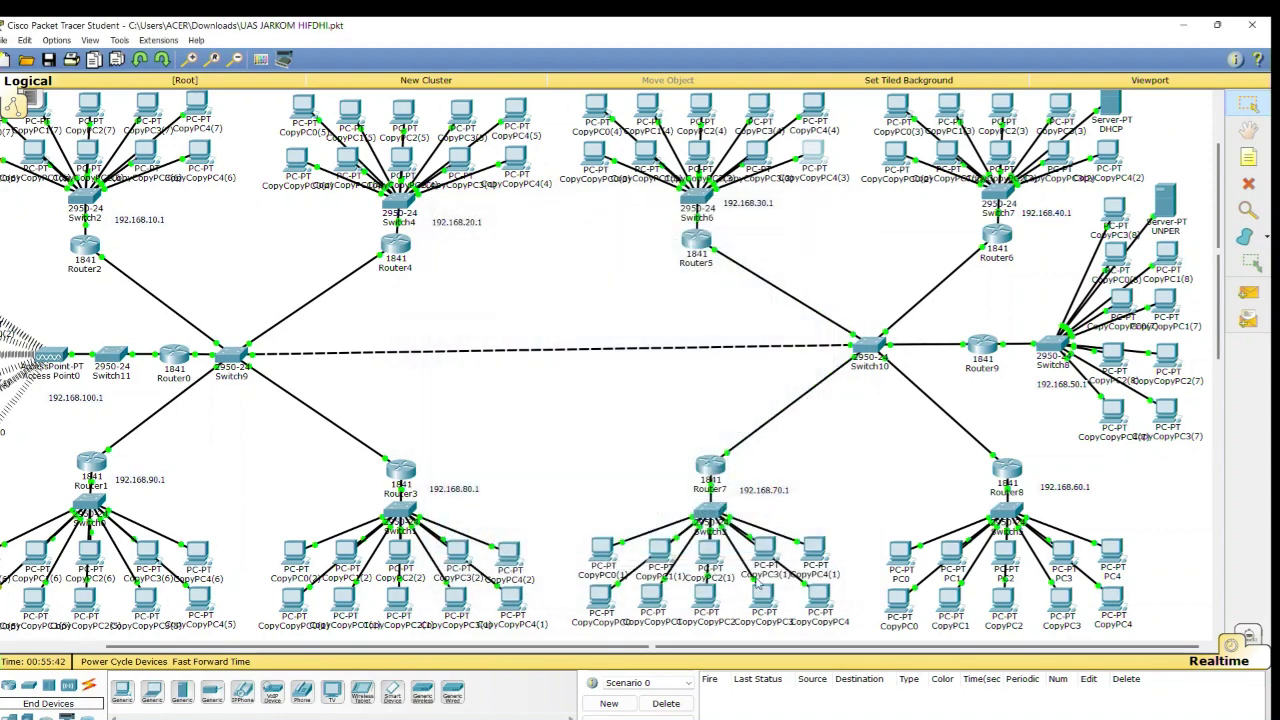
# Switch to the practicum PDF, review the remaining requirements, and return to Packet Tracer
pyautogui.click(648, 716)
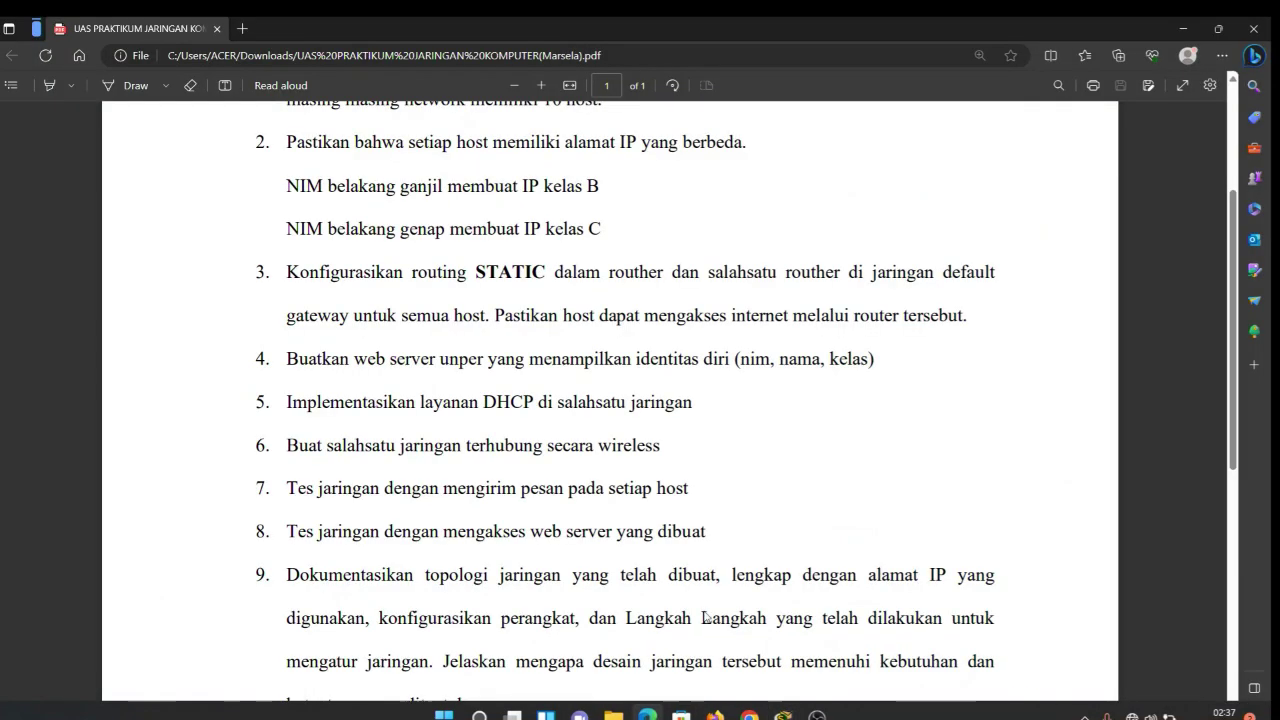
pyautogui.scroll(-1, 697, 479)
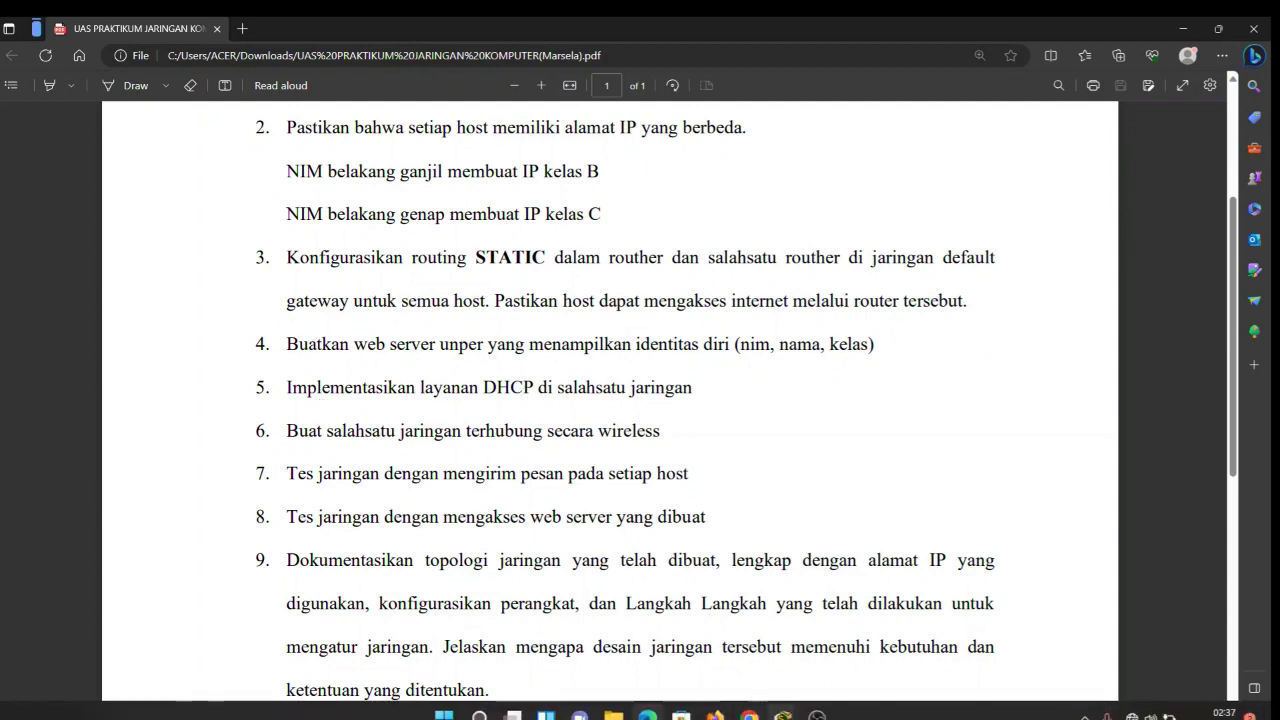
pyautogui.moveTo(817, 716)
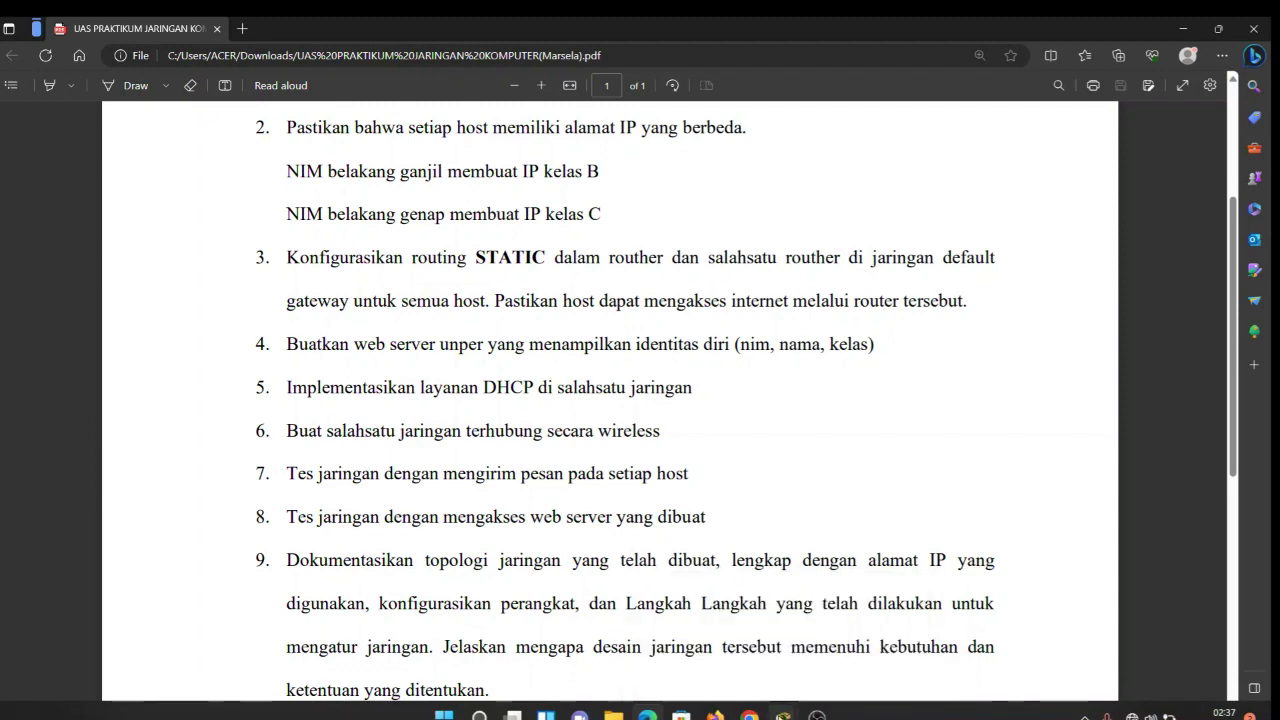
pyautogui.moveTo(783, 714)
pyautogui.click(725, 640)
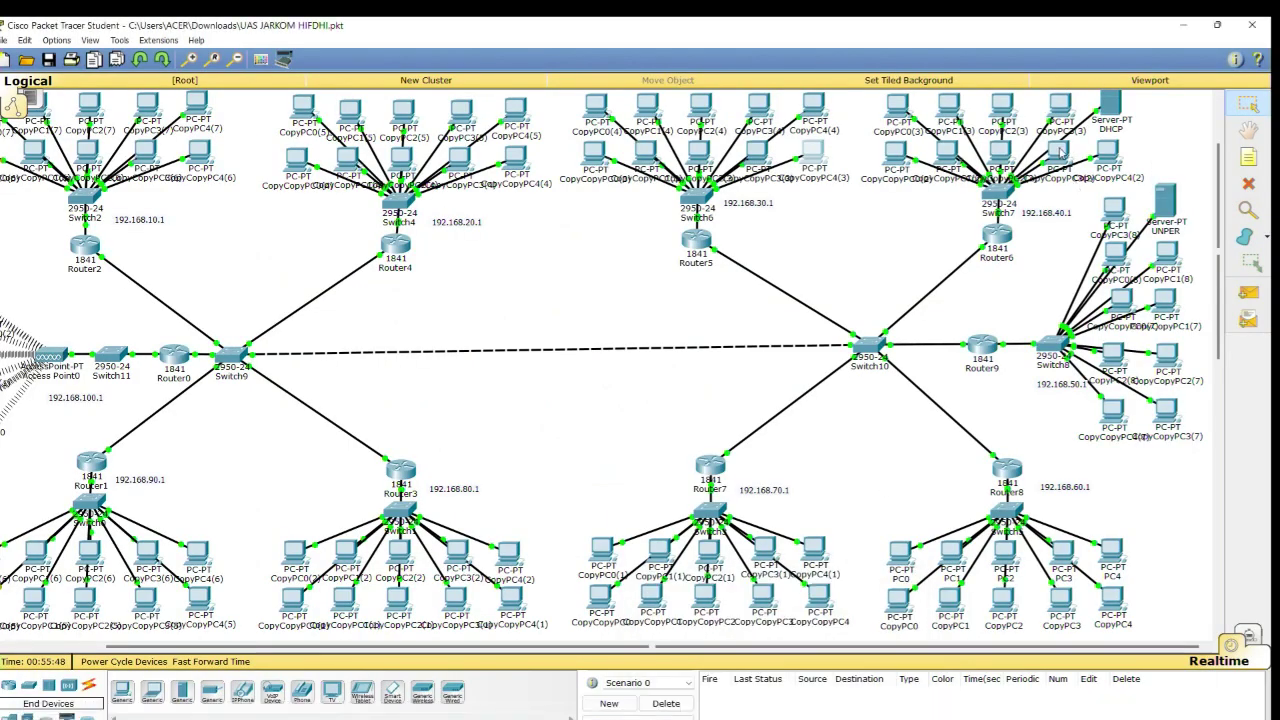
# Look through the DHCP server's services and desktop tools in the Switch7 network and shift the server away from the neighbouring PCs
pyautogui.click(1003, 240)
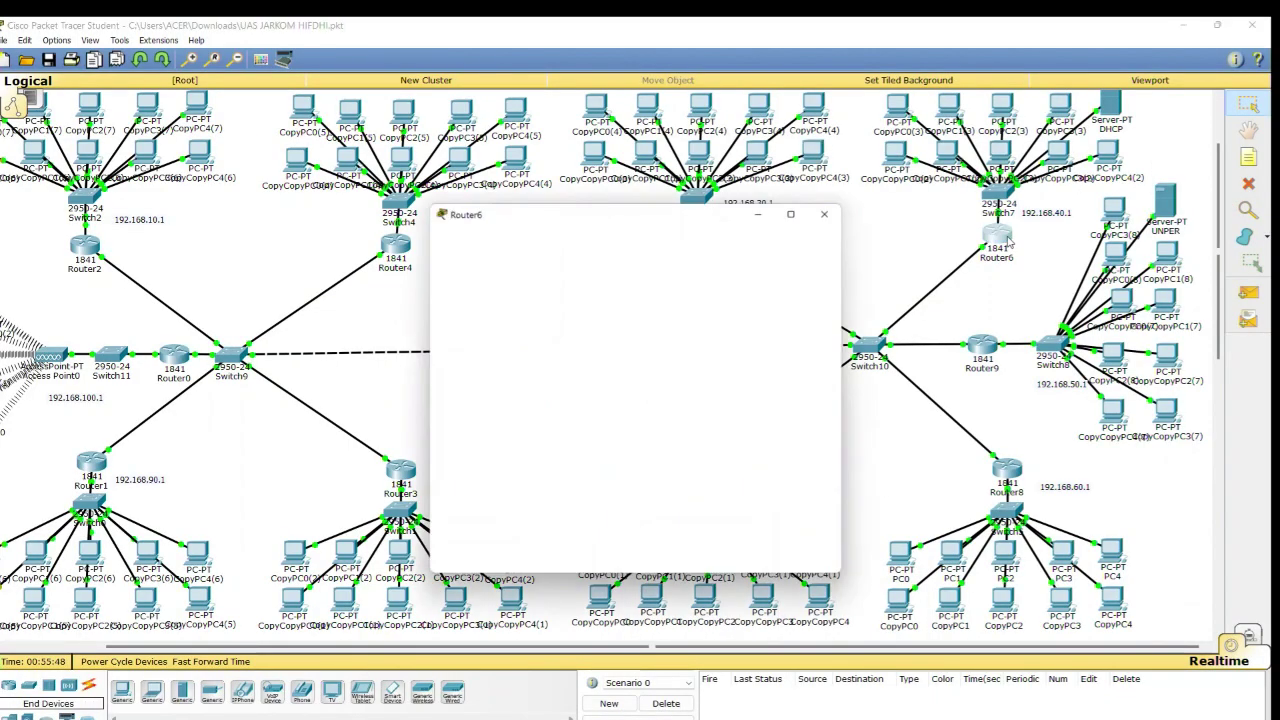
pyautogui.click(831, 214)
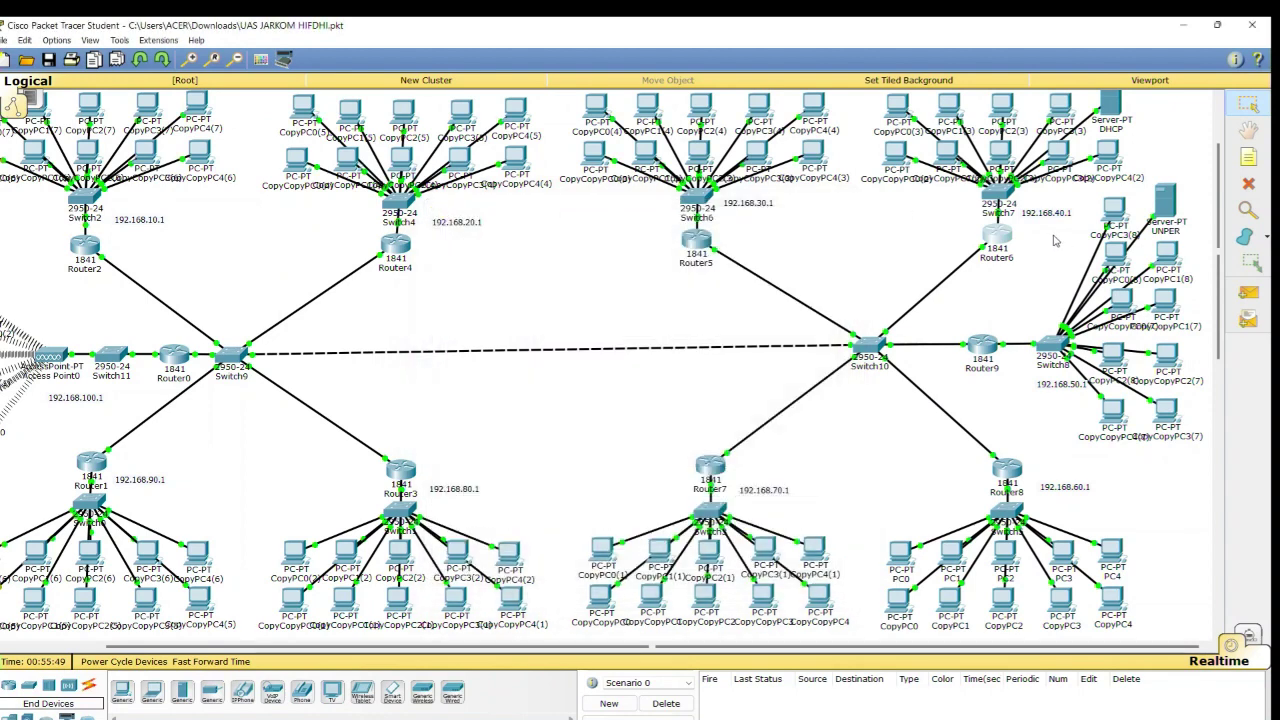
pyautogui.click(1107, 104)
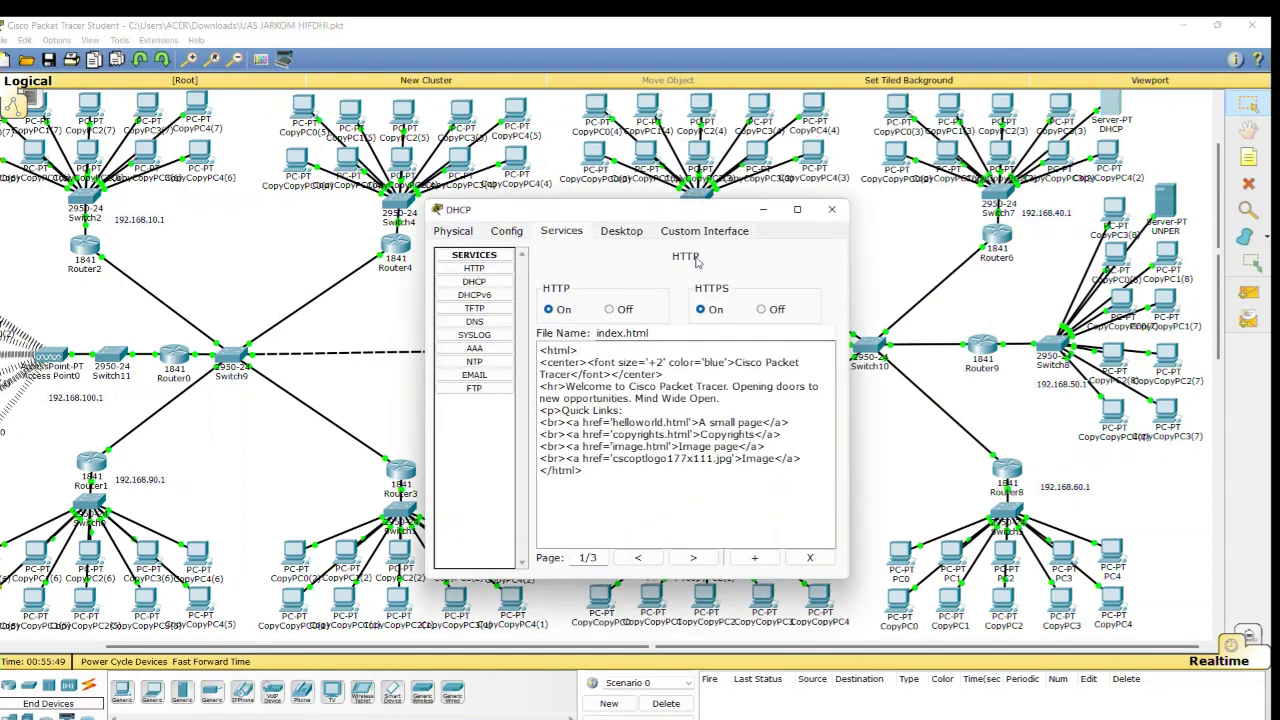
pyautogui.click(621, 233)
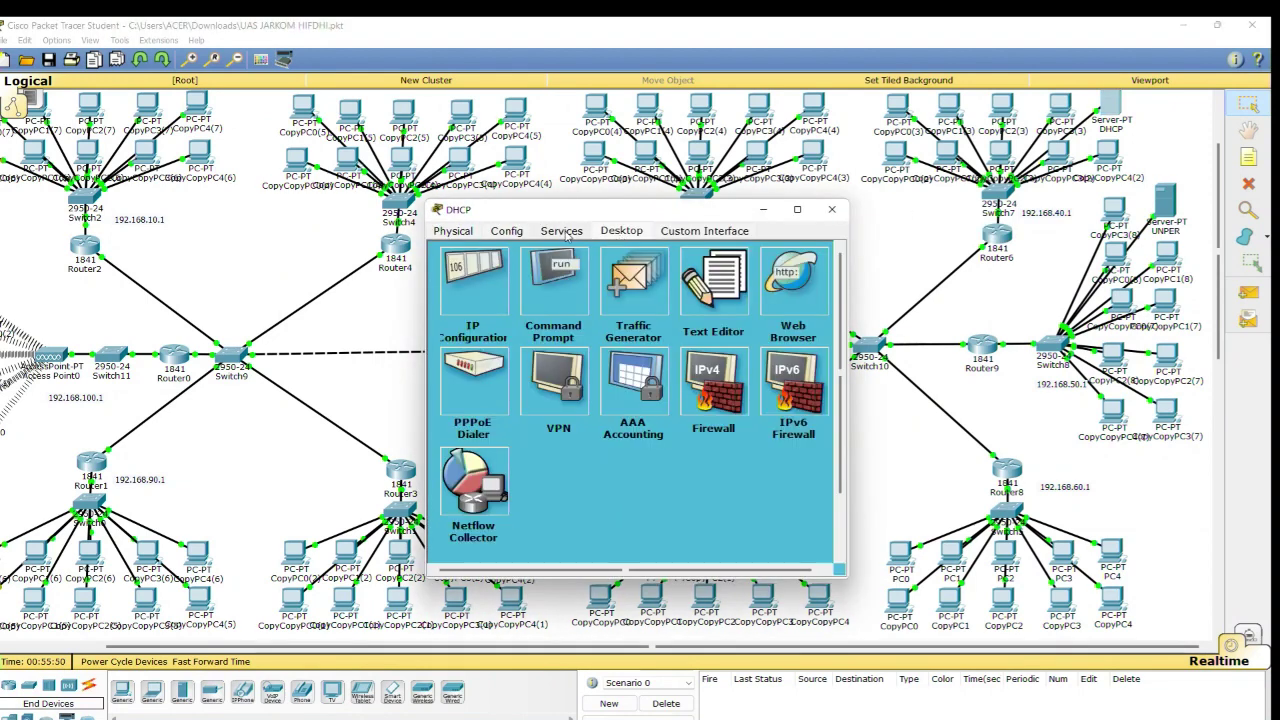
pyautogui.click(565, 233)
pyautogui.click(628, 233)
pyautogui.click(577, 231)
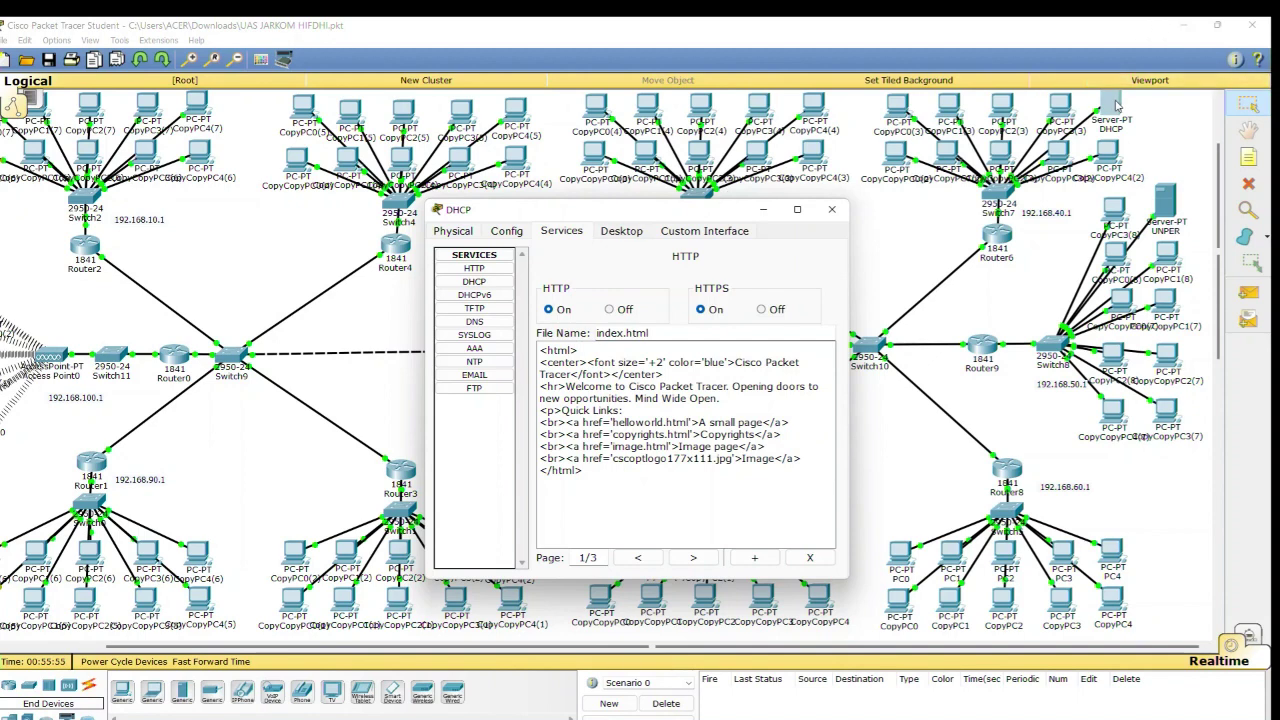
pyautogui.moveTo(1120, 104); pyautogui.dragTo(1148, 115)
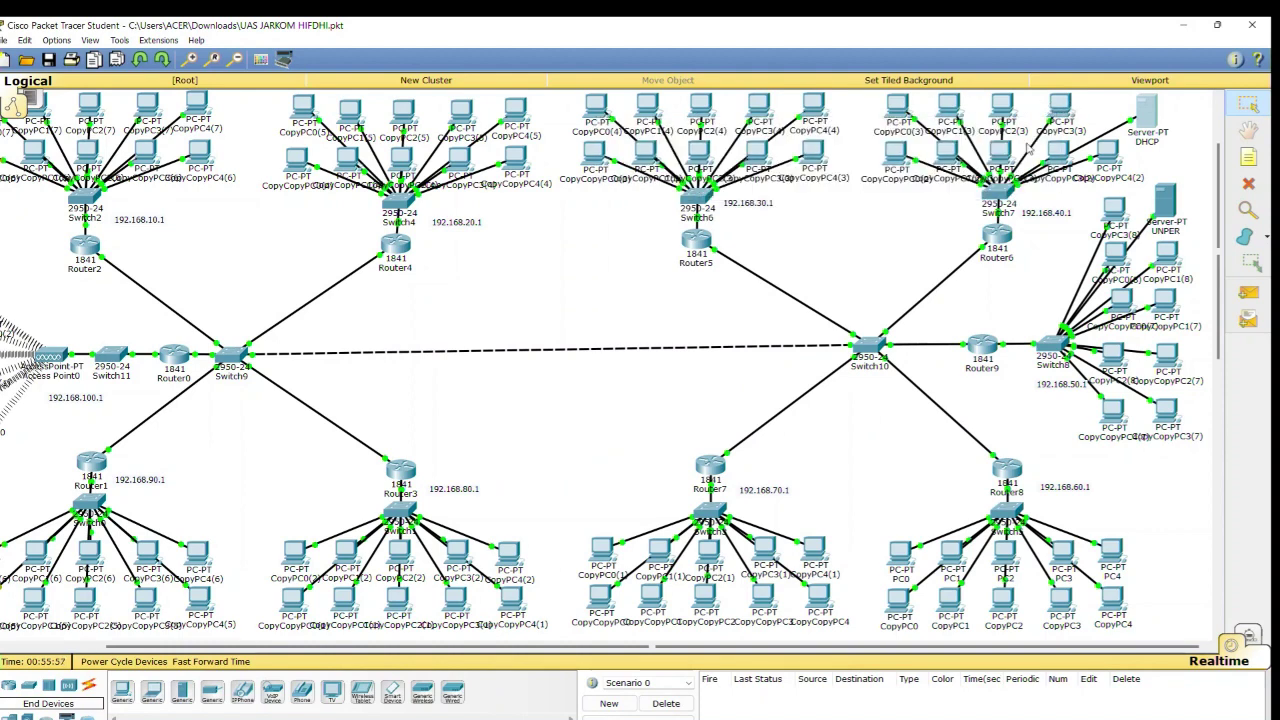
# Check the DHCP-based IP configuration of CopyPC3(3) in the Switch7 network and close the device window
pyautogui.click(1062, 105)
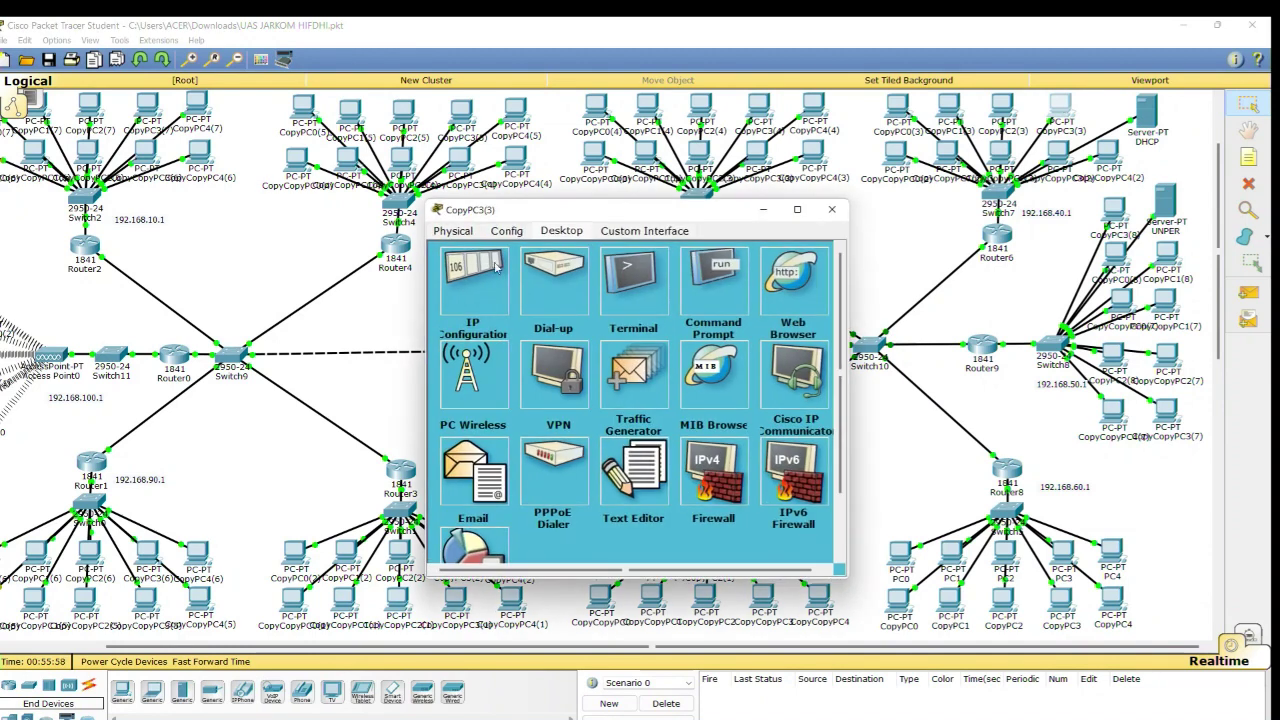
pyautogui.click(497, 259)
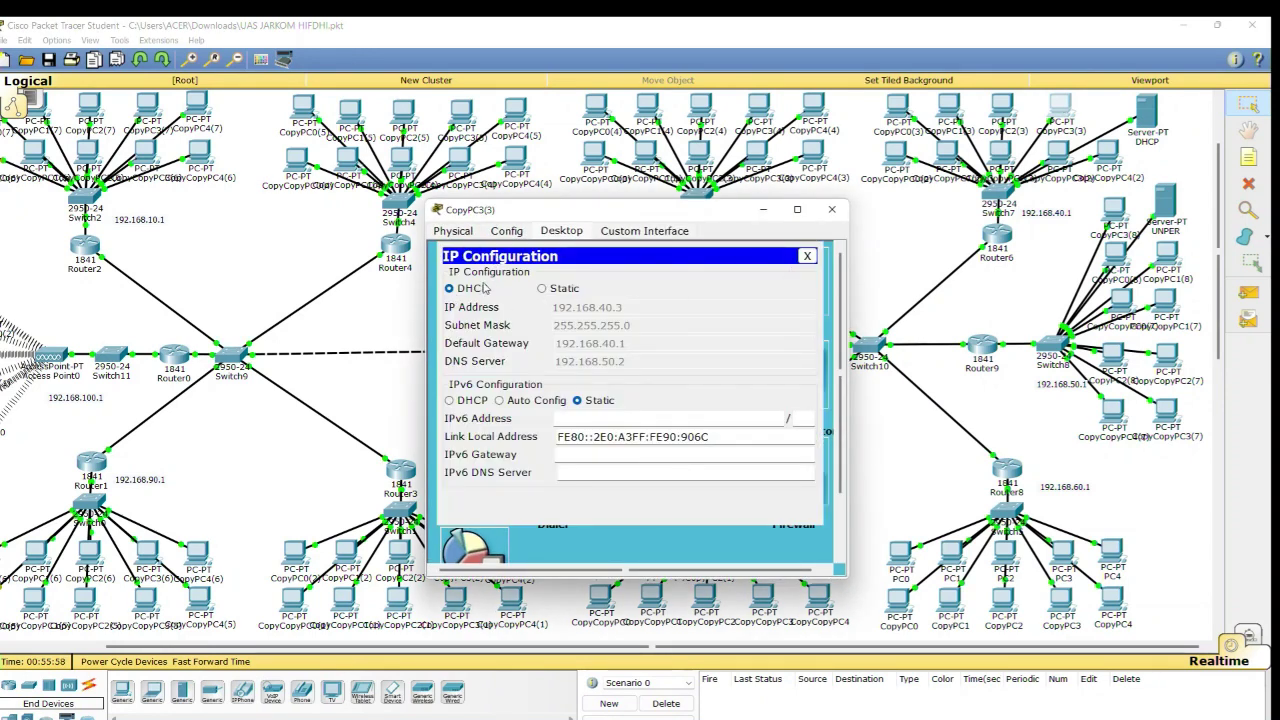
pyautogui.click(807, 256)
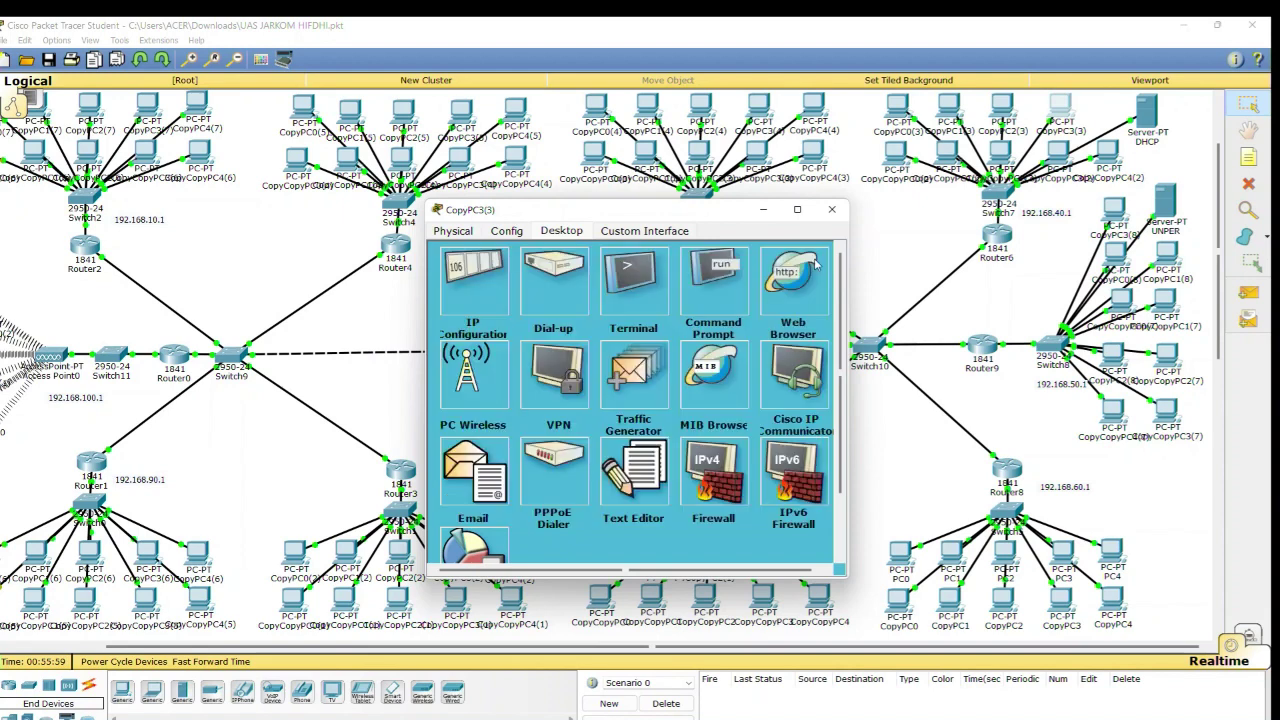
pyautogui.click(832, 211)
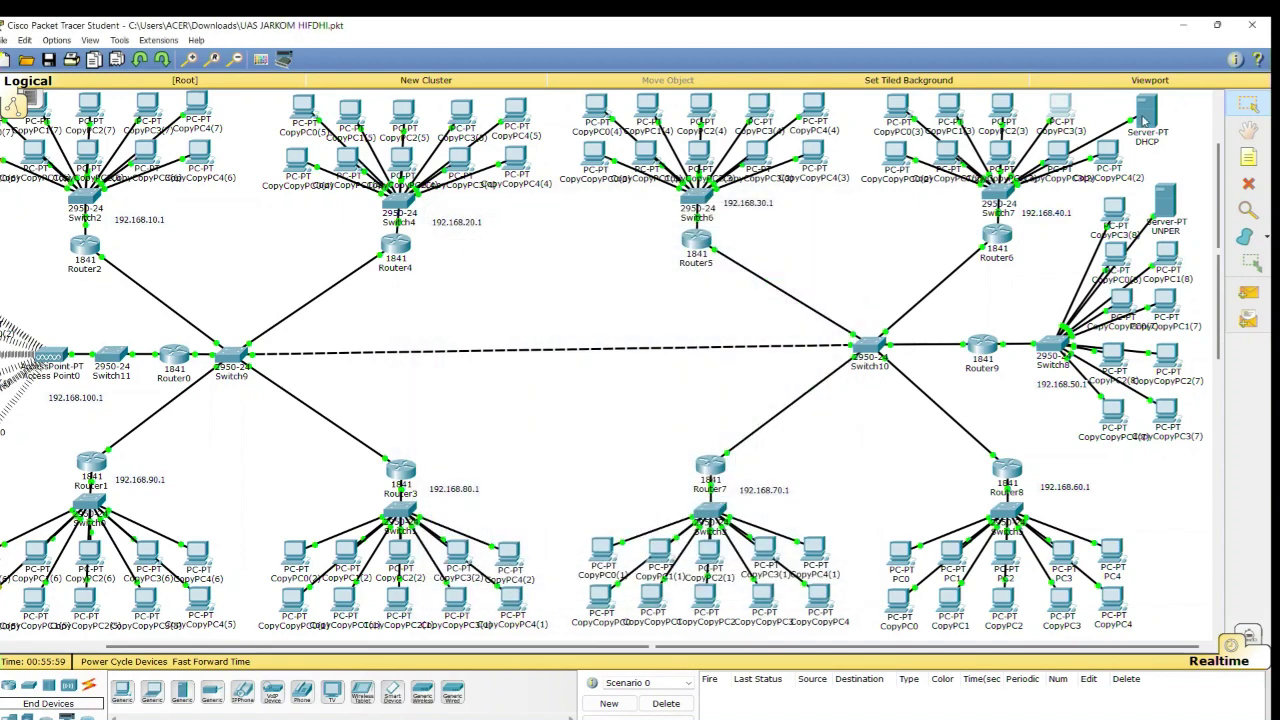
# Move the DHCP server back beside the Switch7 PCs and check its static IP configuration
pyautogui.click(1106, 112)
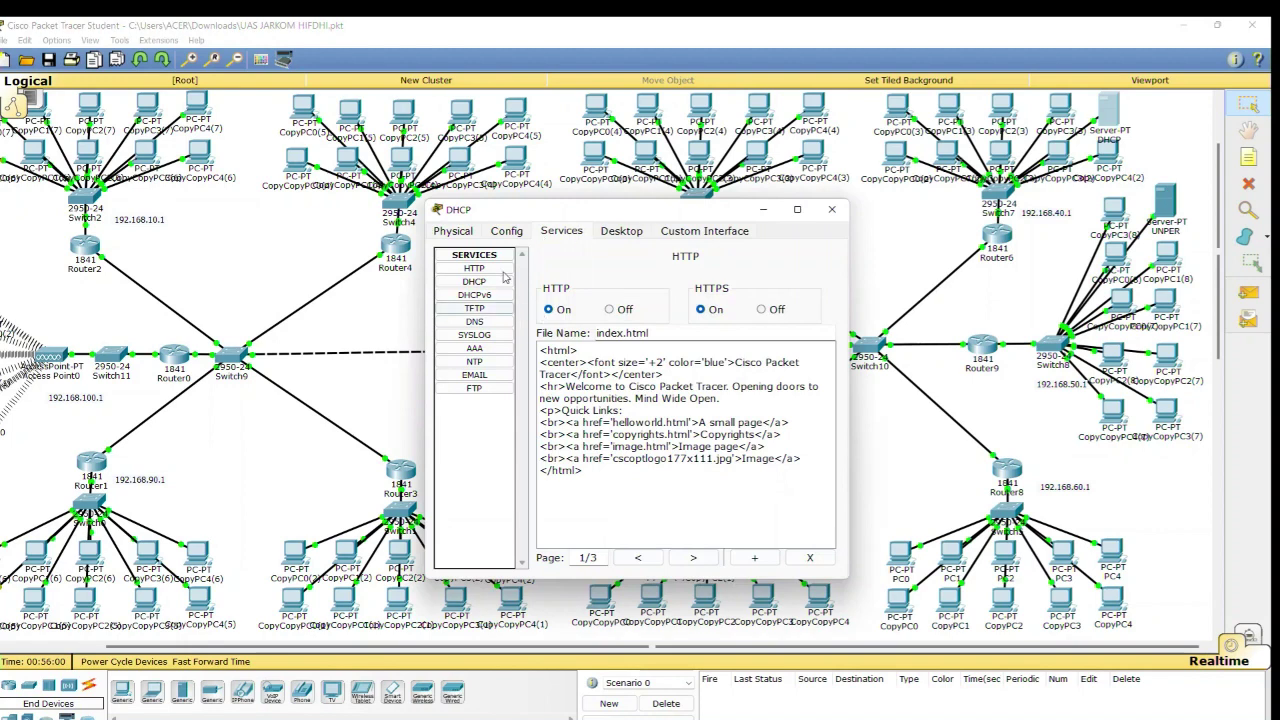
pyautogui.click(599, 235)
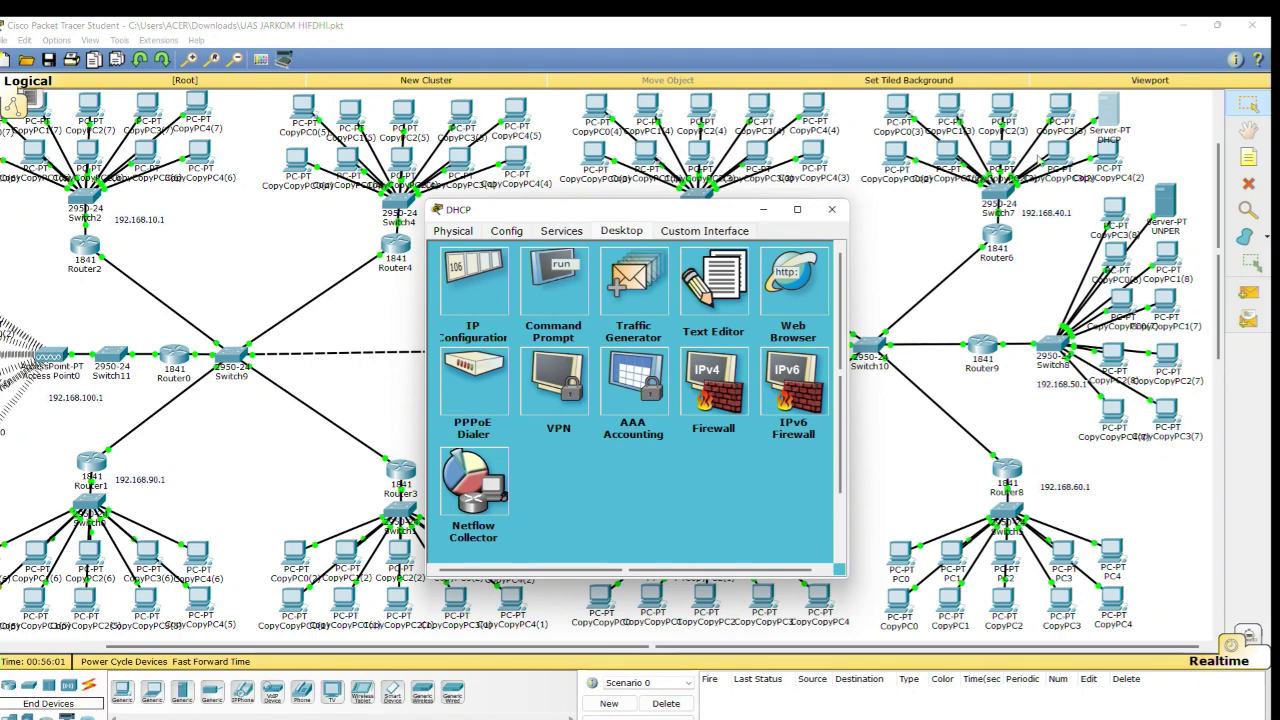
pyautogui.click(576, 233)
pyautogui.click(624, 232)
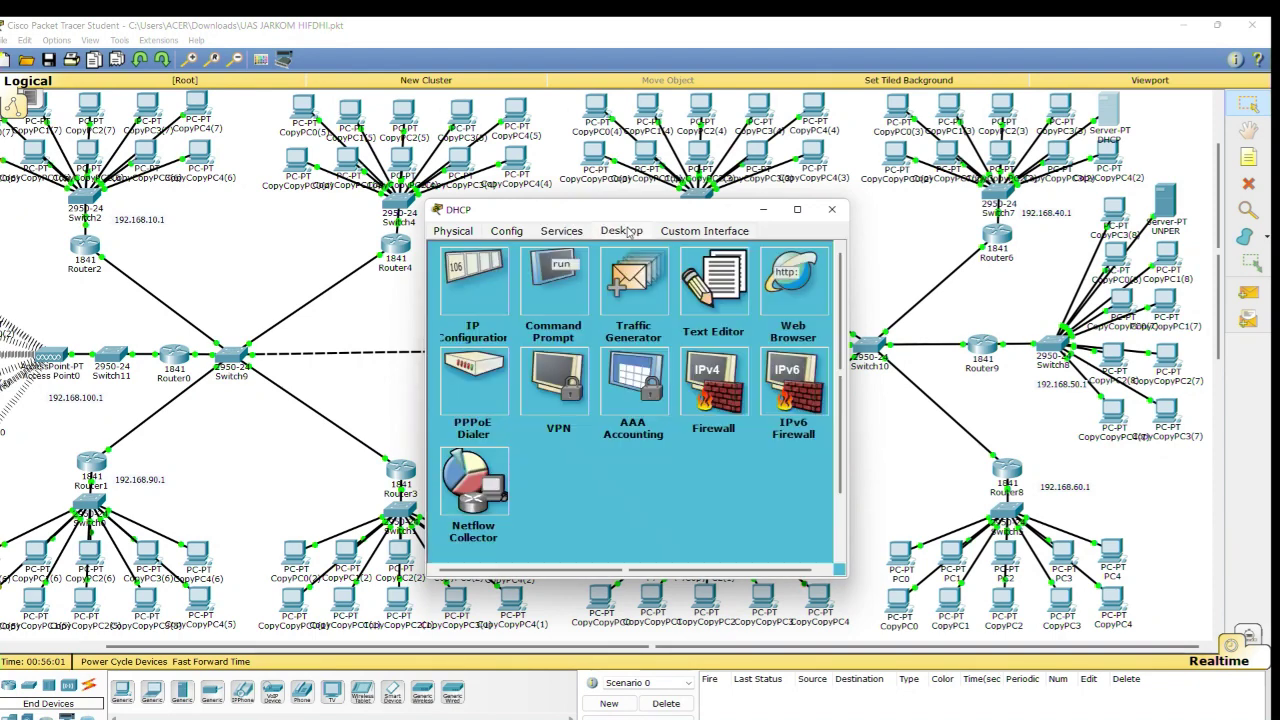
pyautogui.click(455, 291)
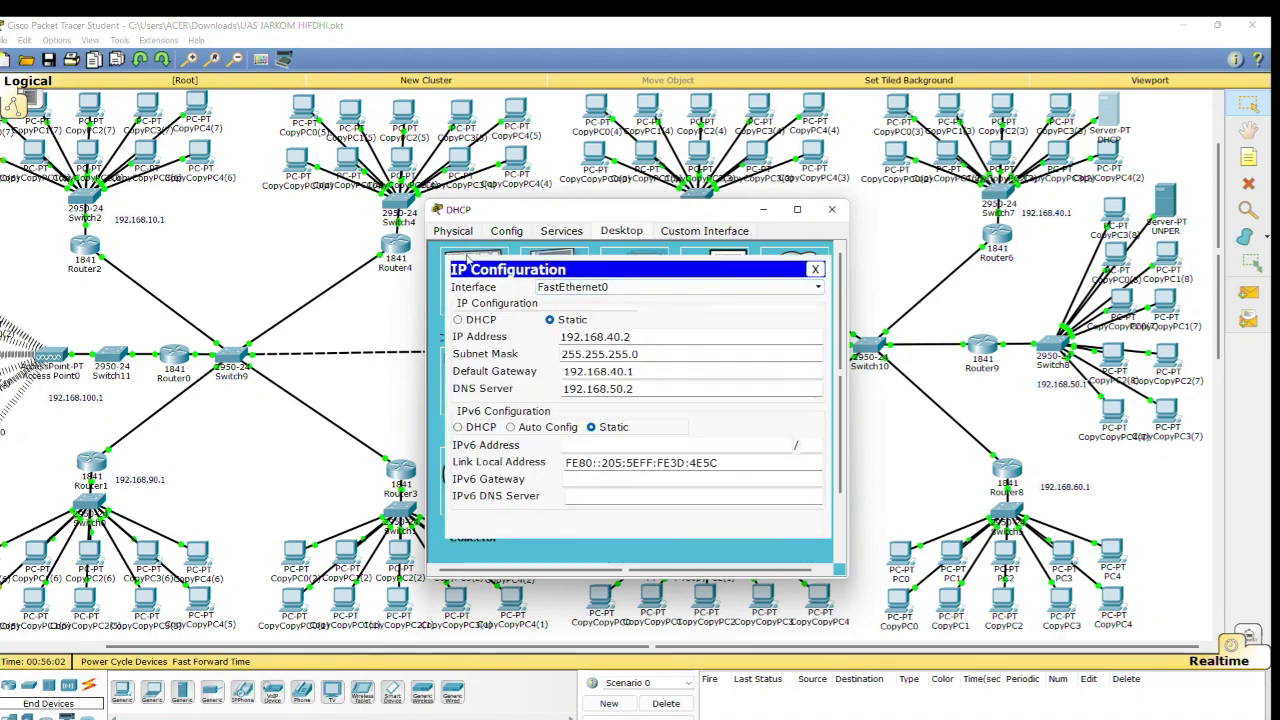
pyautogui.click(815, 269)
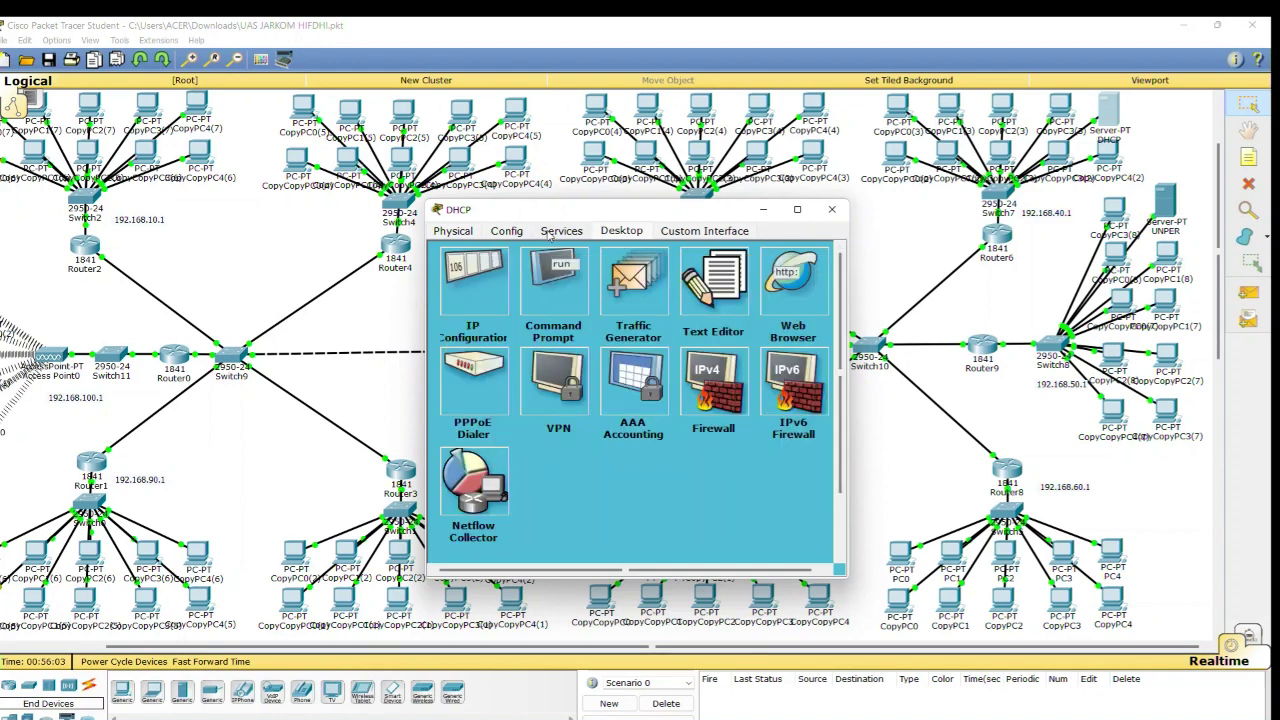
# Examine the DHCP service's serverPool settings on the DHCP server, moving its window aside to reveal more of the topology
pyautogui.click(556, 231)
pyautogui.click(486, 285)
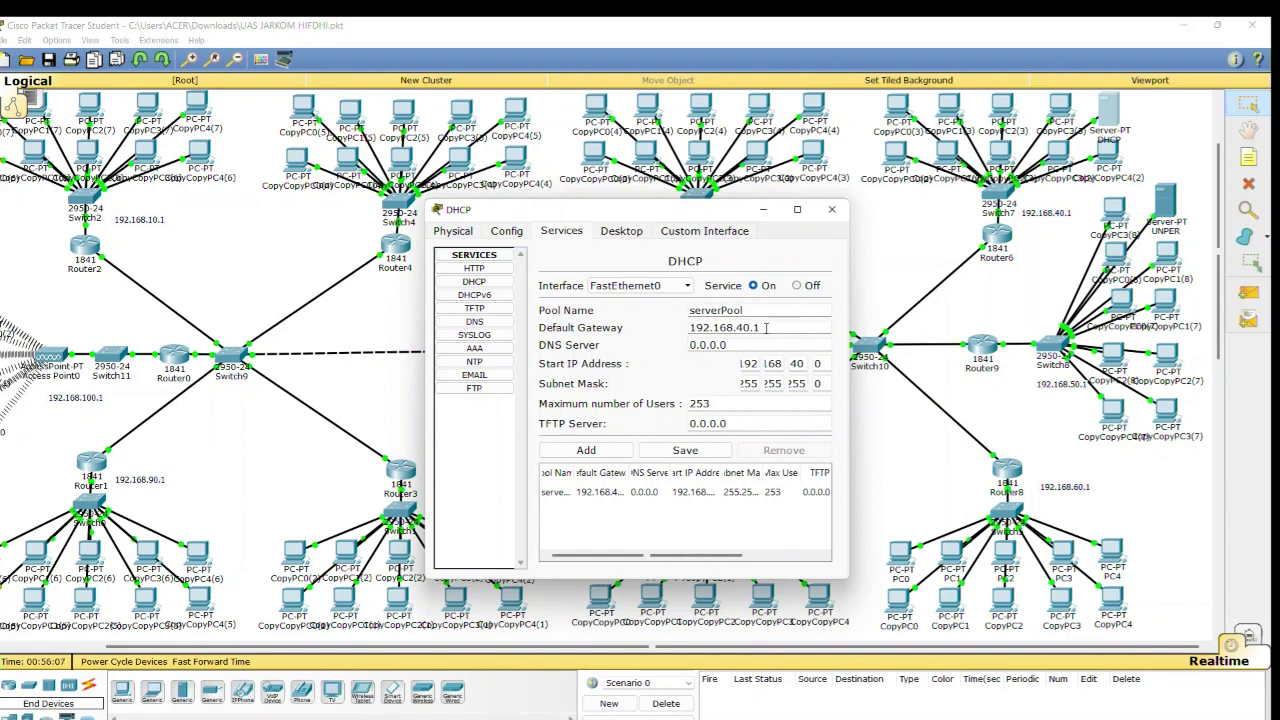
pyautogui.moveTo(712, 211); pyautogui.dragTo(615, 204)
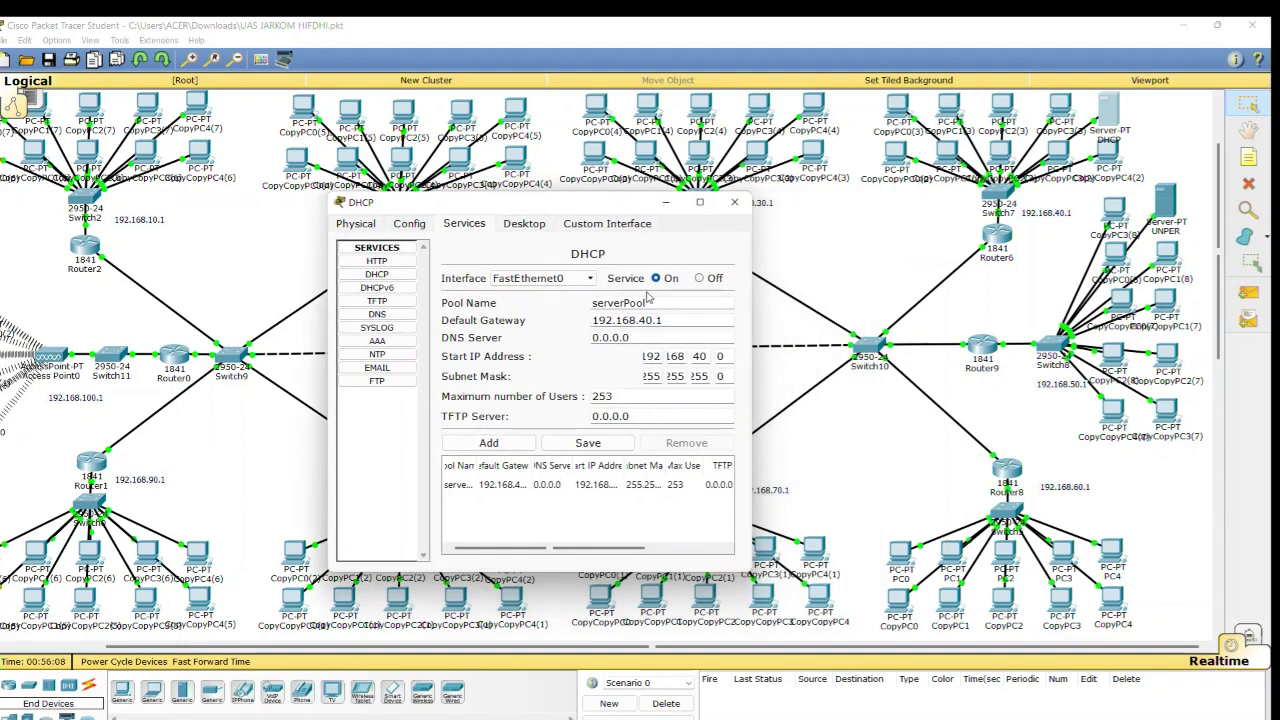
# Check the FastEthernet0/0 interface settings of Router6 in the Switch7 network and close the router window
pyautogui.click(998, 236)
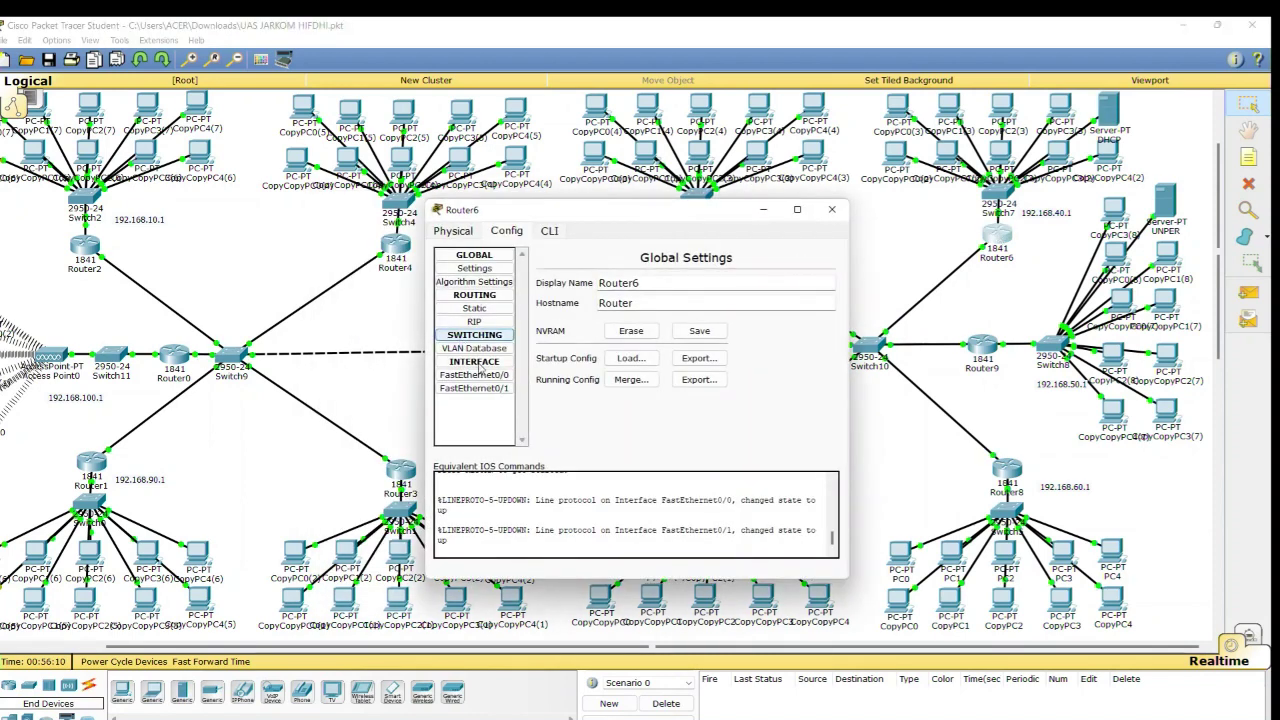
pyautogui.click(474, 374)
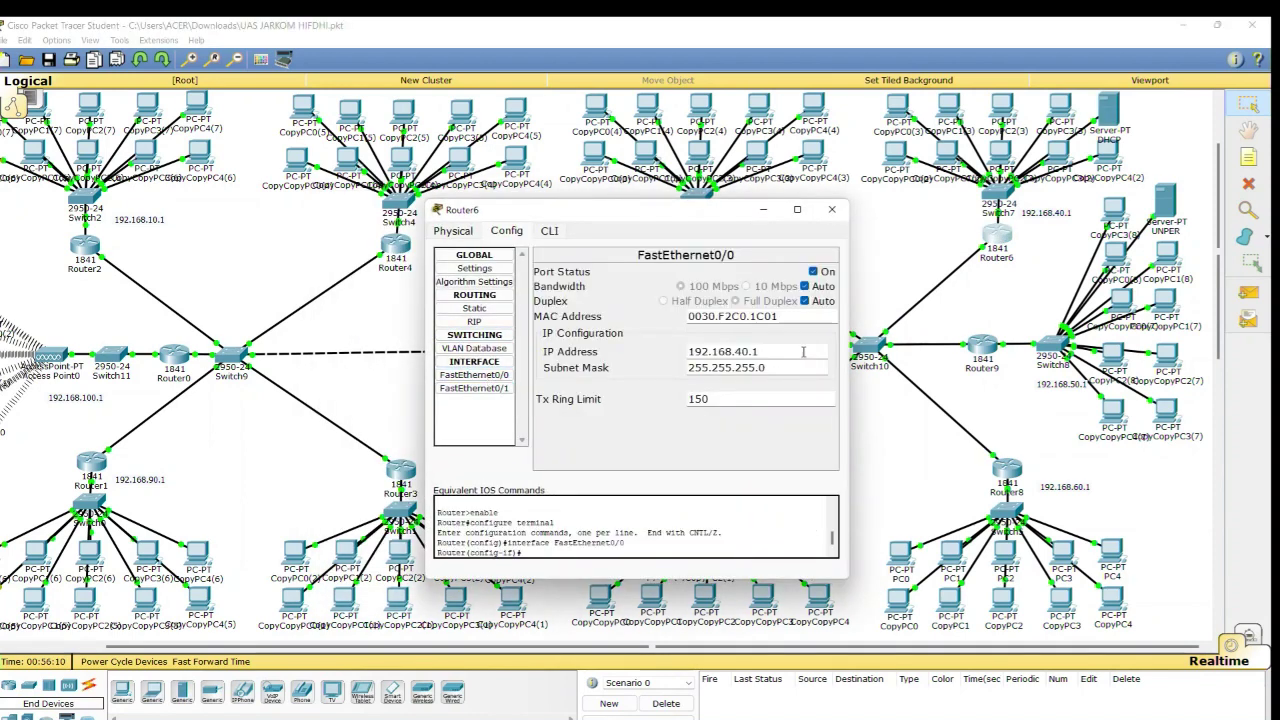
pyautogui.click(831, 209)
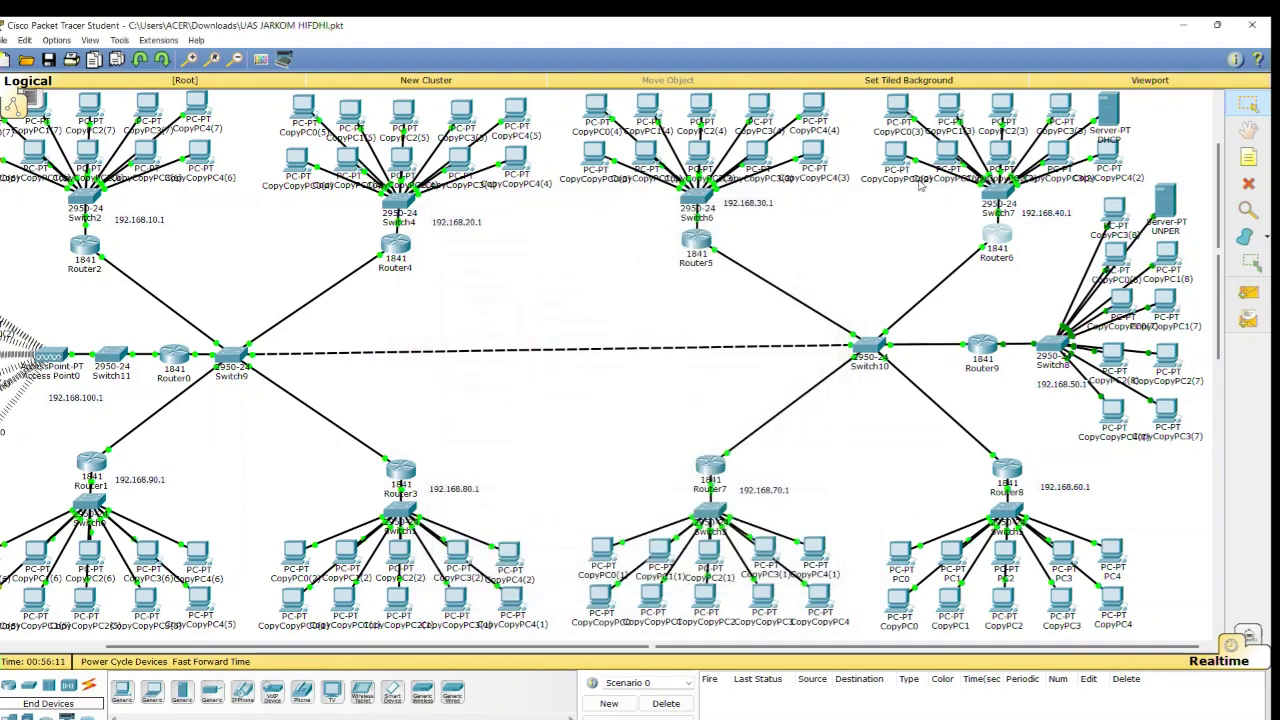
# Review the DHCP server's maximum number of users and its serverPool entry, and close the server window
pyautogui.click(1108, 110)
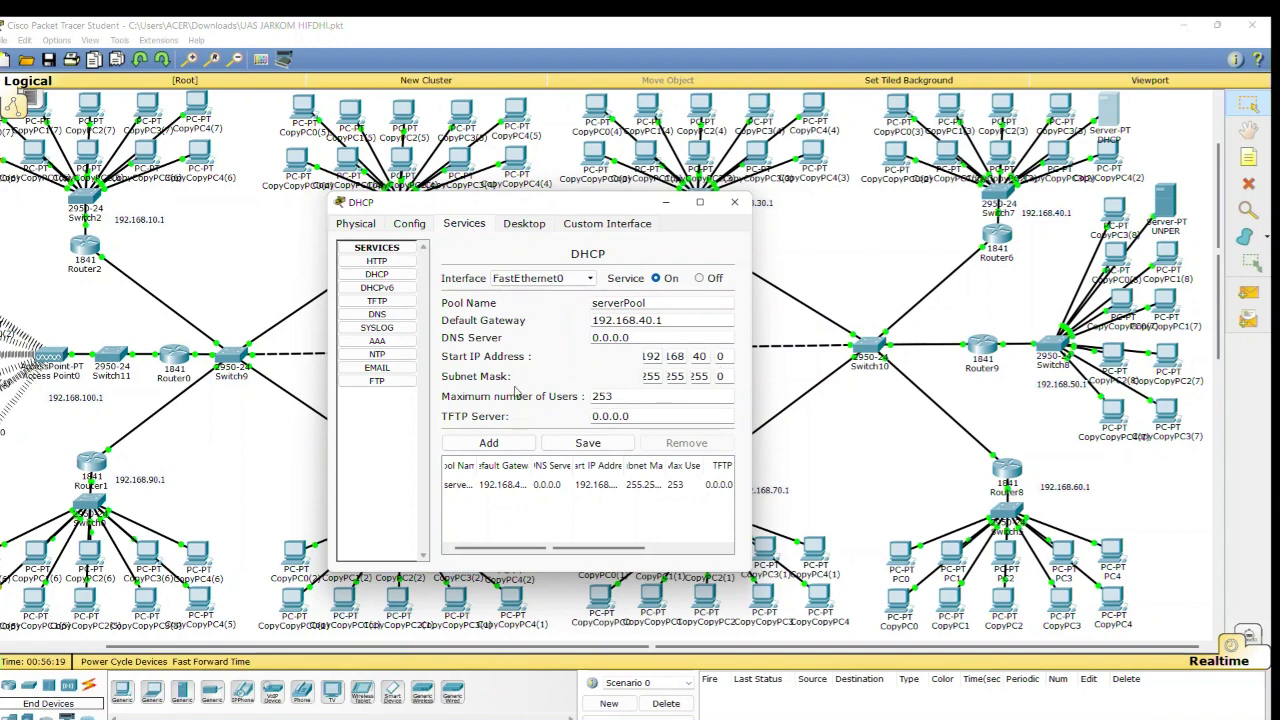
pyautogui.doubleClick(614, 396)
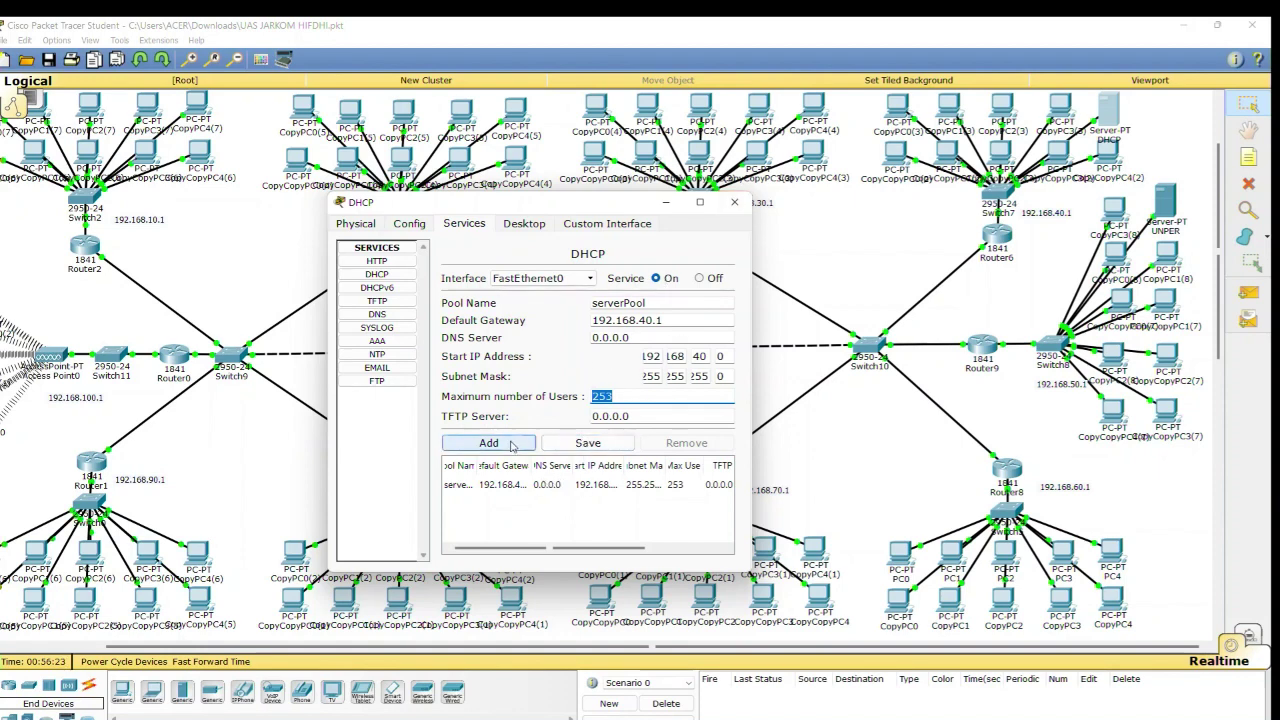
pyautogui.click(537, 485)
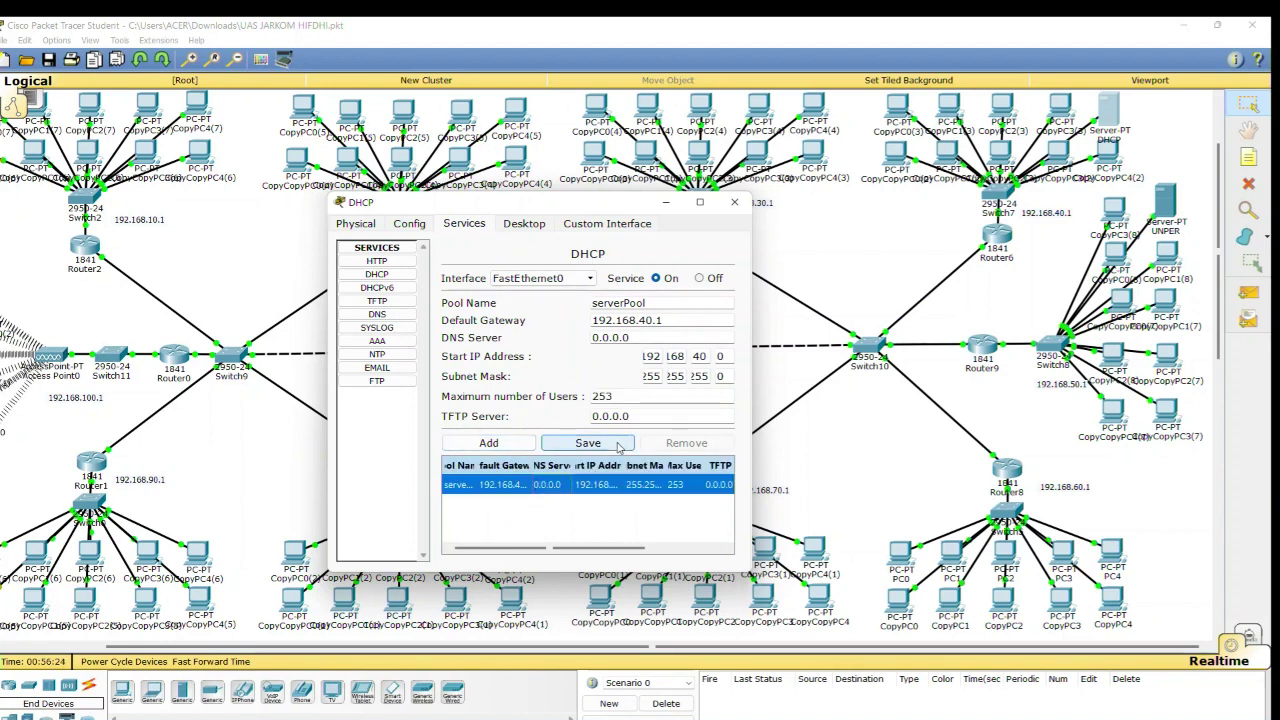
pyautogui.click(735, 205)
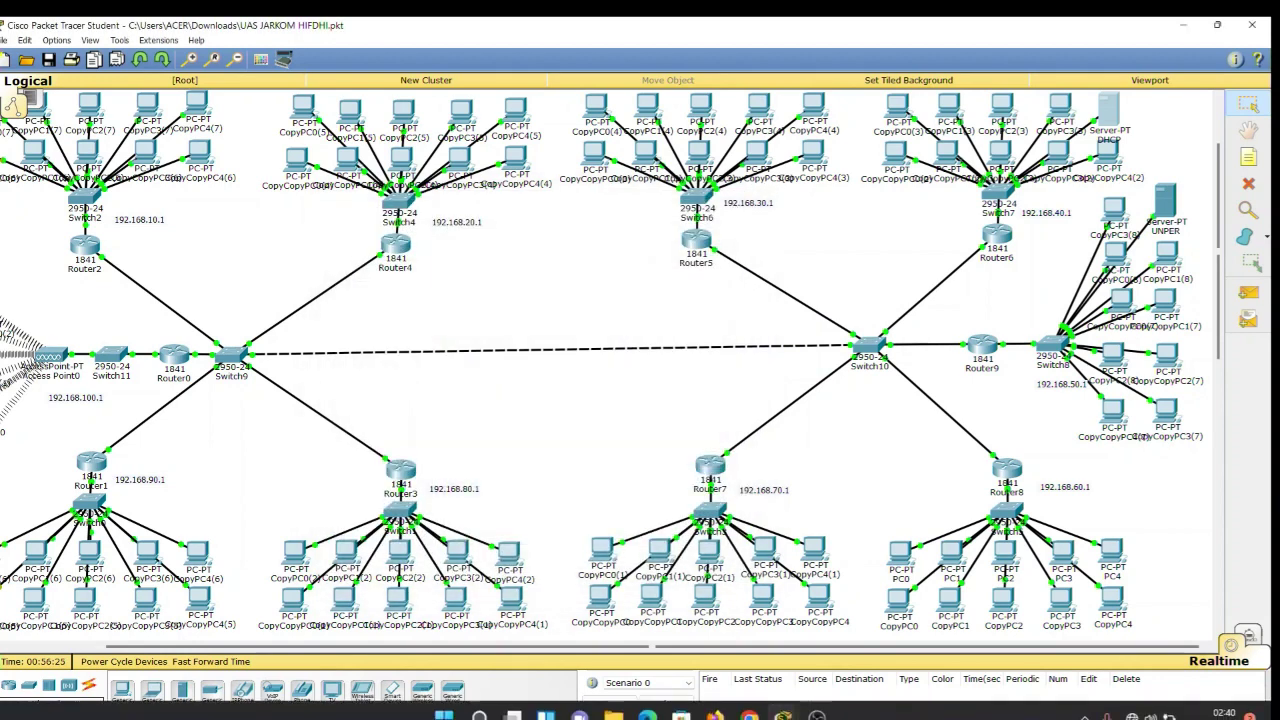
# Read the wireless network requirement in the practicum PDF in the browser and return to Packet Tracer to view the laptop network
pyautogui.click(648, 715)
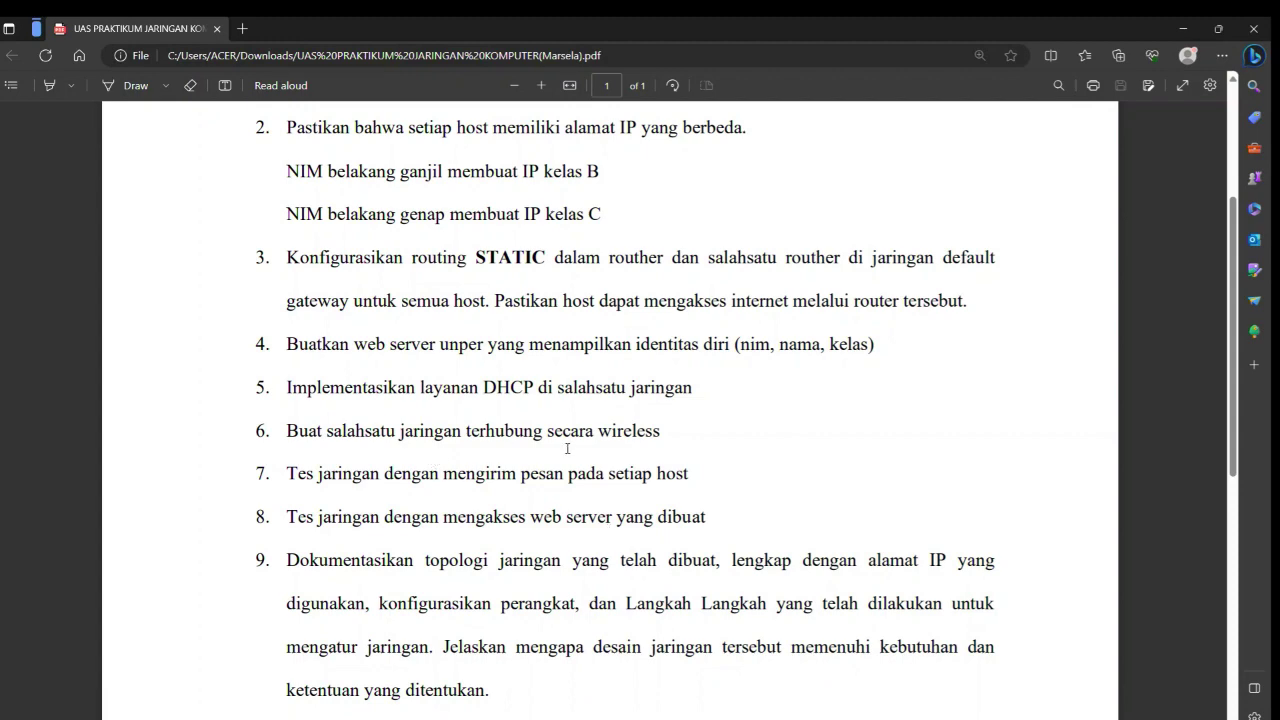
pyautogui.click(1183, 28)
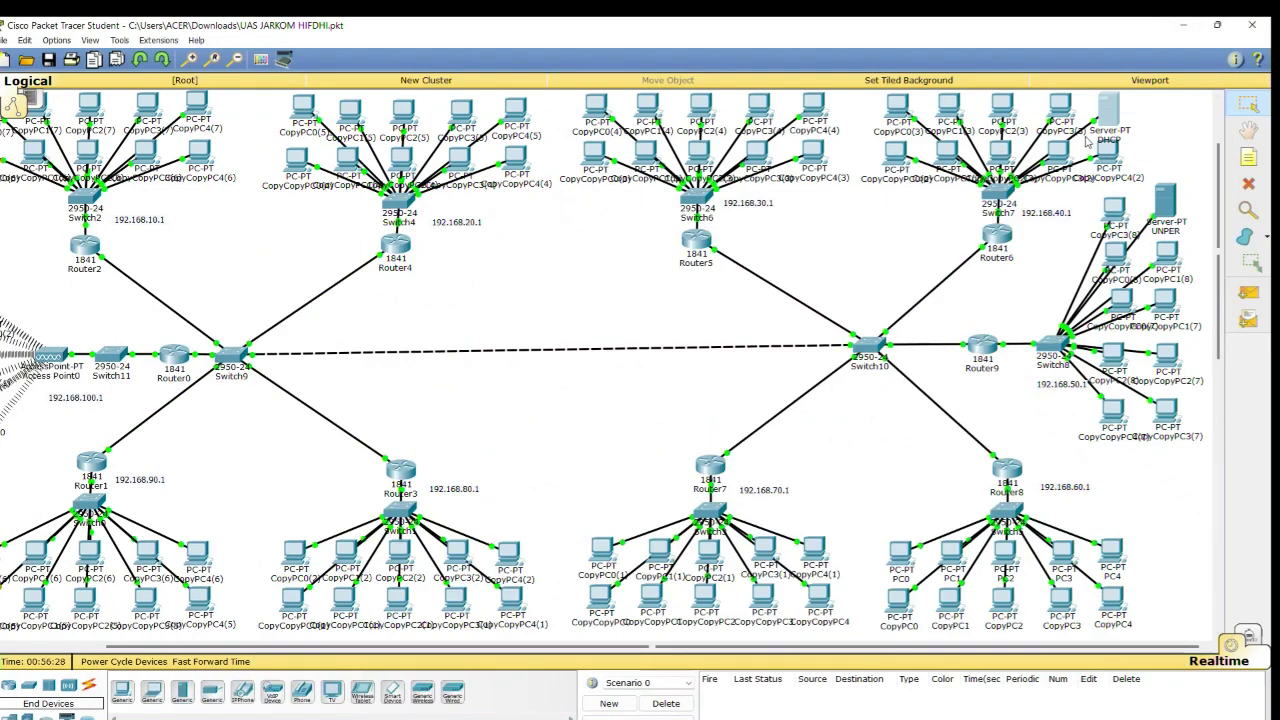
pyautogui.hscroll(-2, 512, 289)
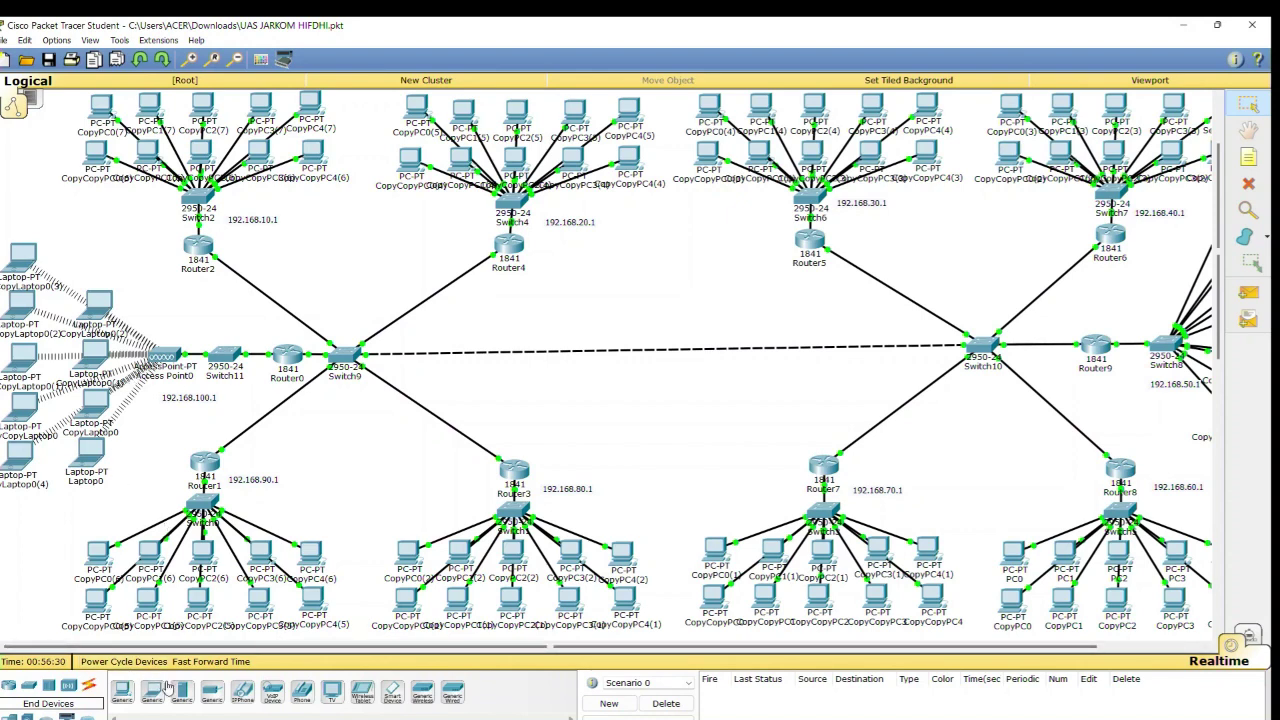
pyautogui.click(393, 703)
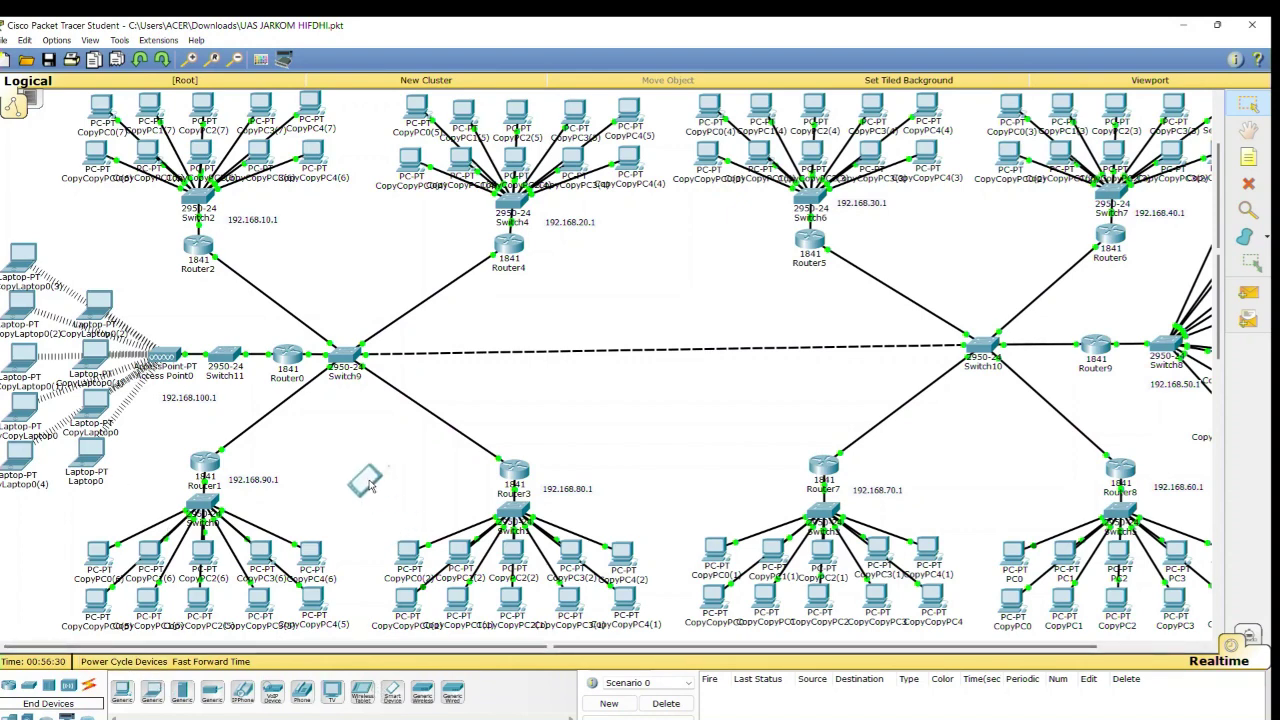
pyautogui.click(323, 440)
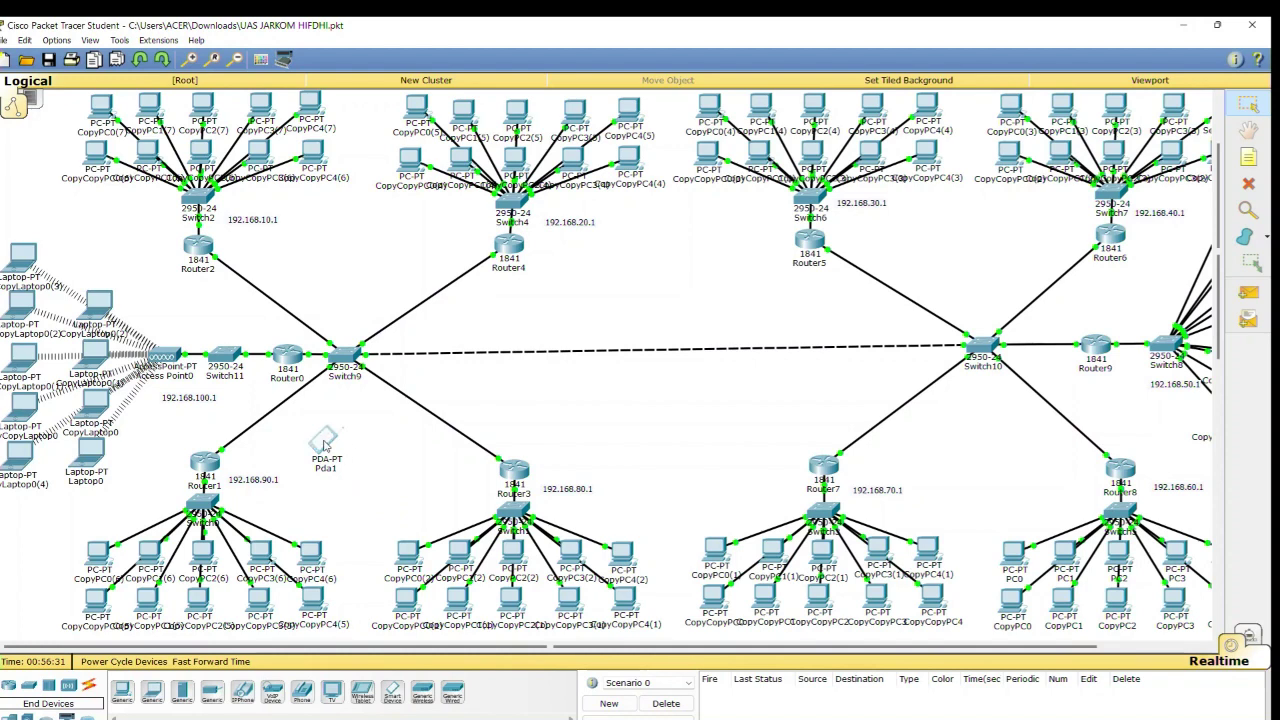
pyautogui.click(323, 443)
pyautogui.click(828, 210)
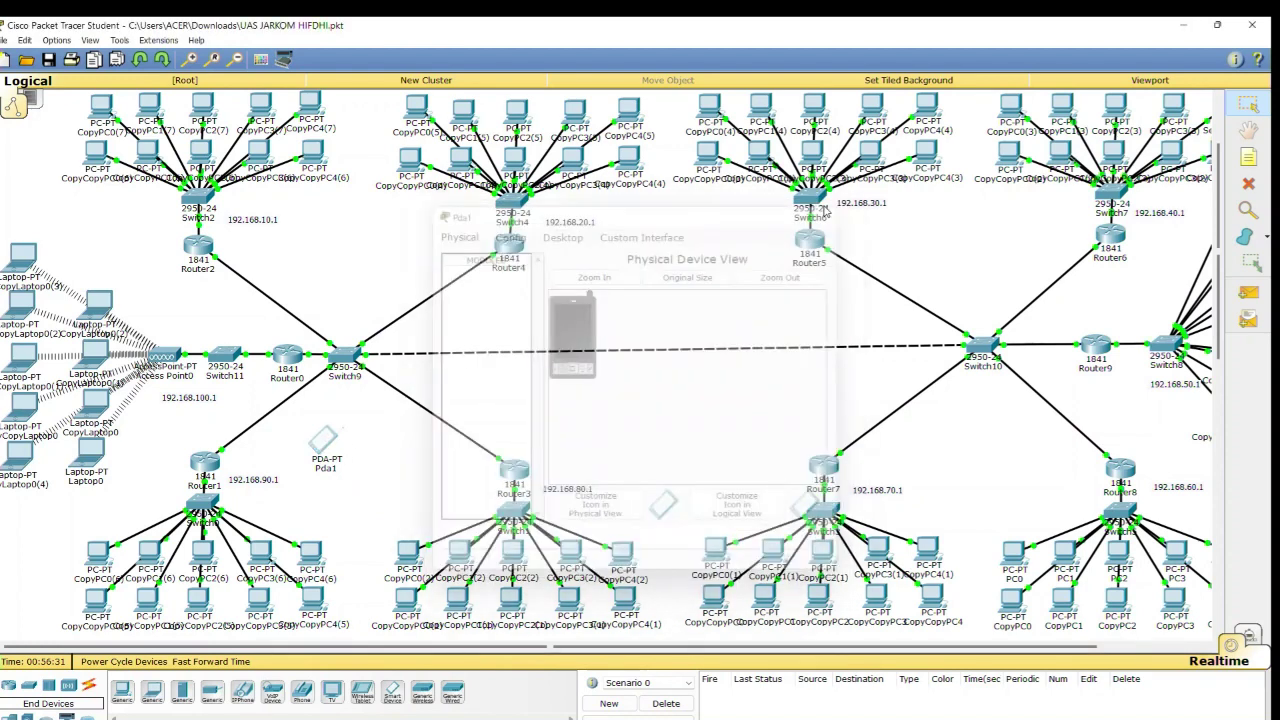
pyautogui.press('Delete')
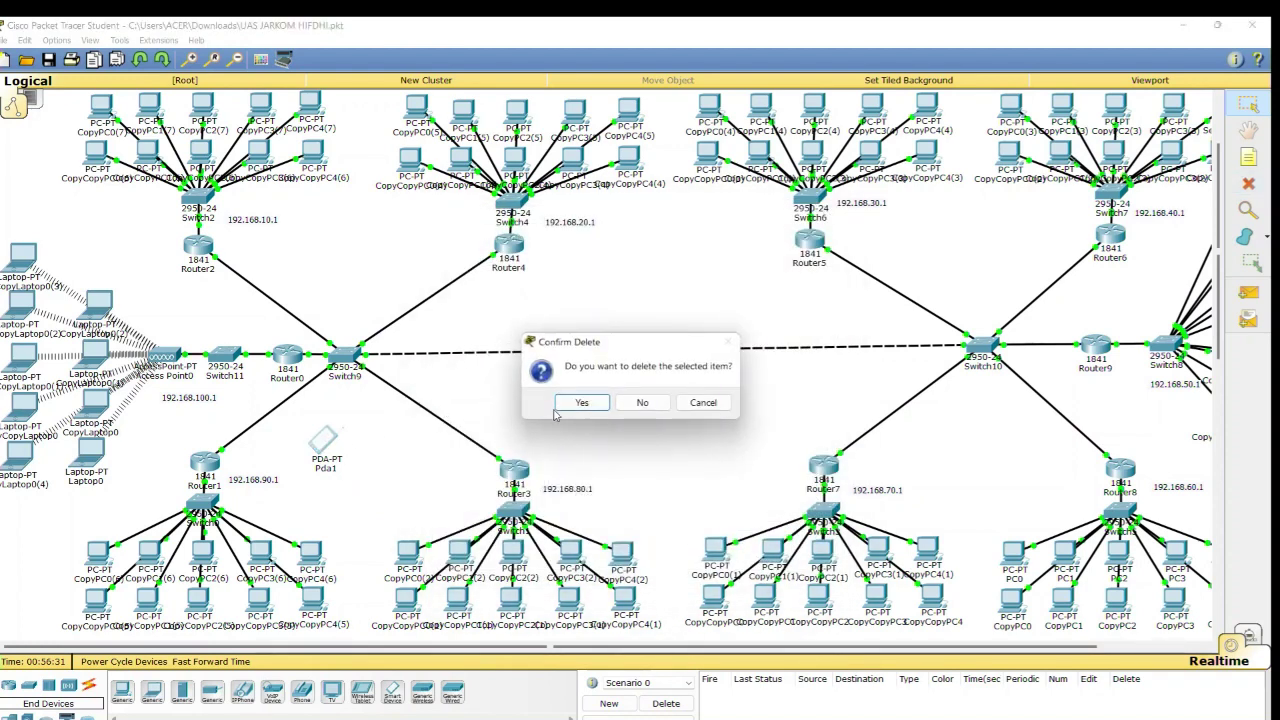
pyautogui.click(584, 402)
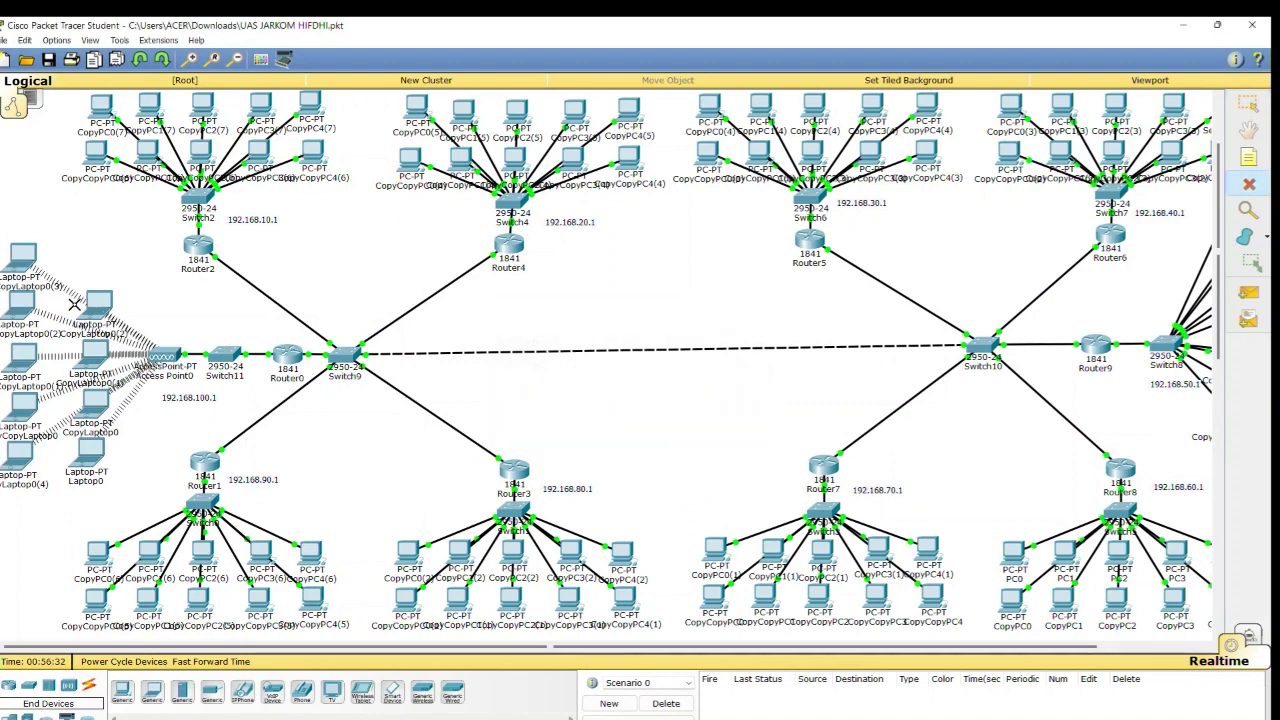
pyautogui.press('Escape')
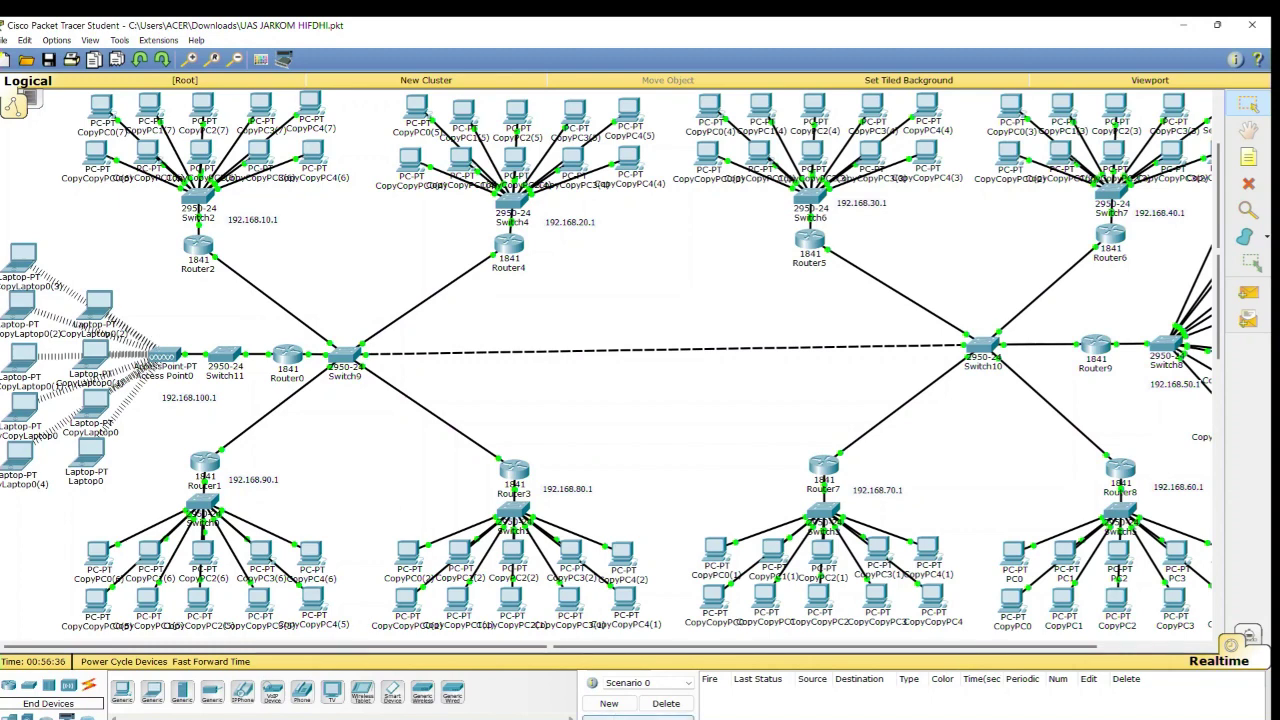
# Check the static IP configuration of wireless laptop CopyLaptop0(2) and close the device window
pyautogui.click(98, 300)
pyautogui.click(562, 233)
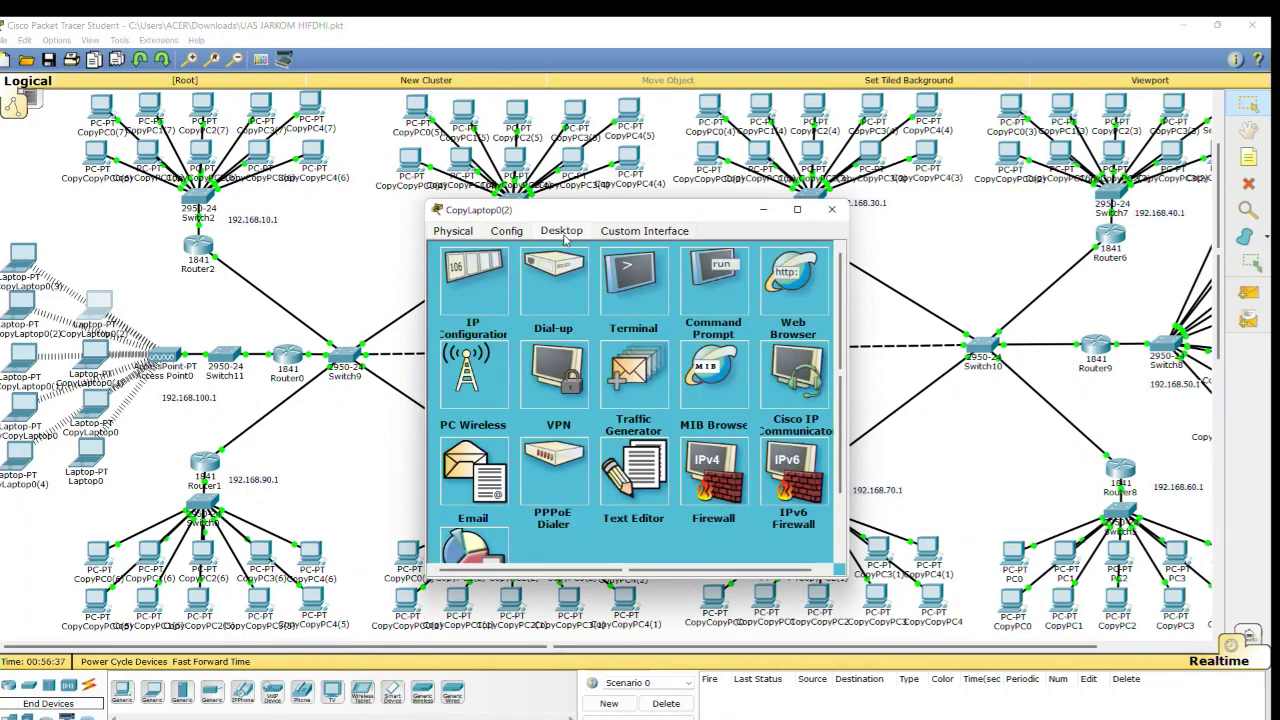
pyautogui.click(478, 268)
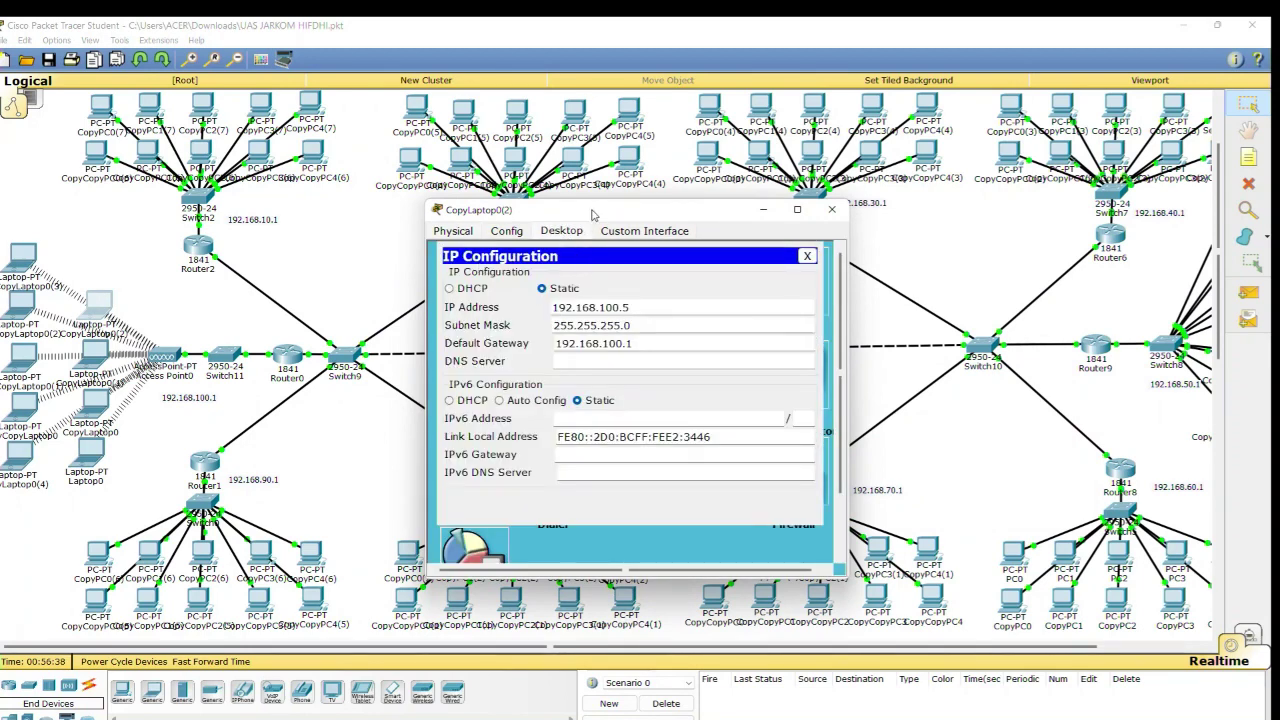
pyautogui.moveTo(594, 214); pyautogui.dragTo(655, 236)
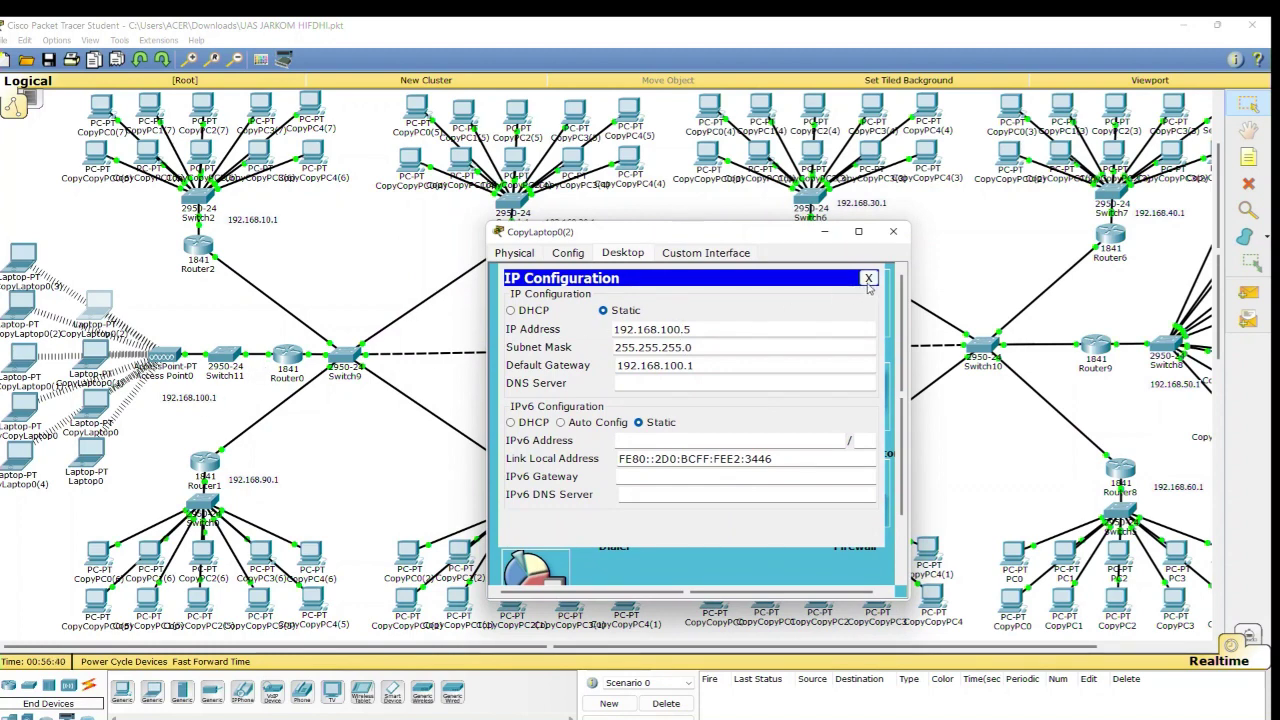
pyautogui.click(869, 278)
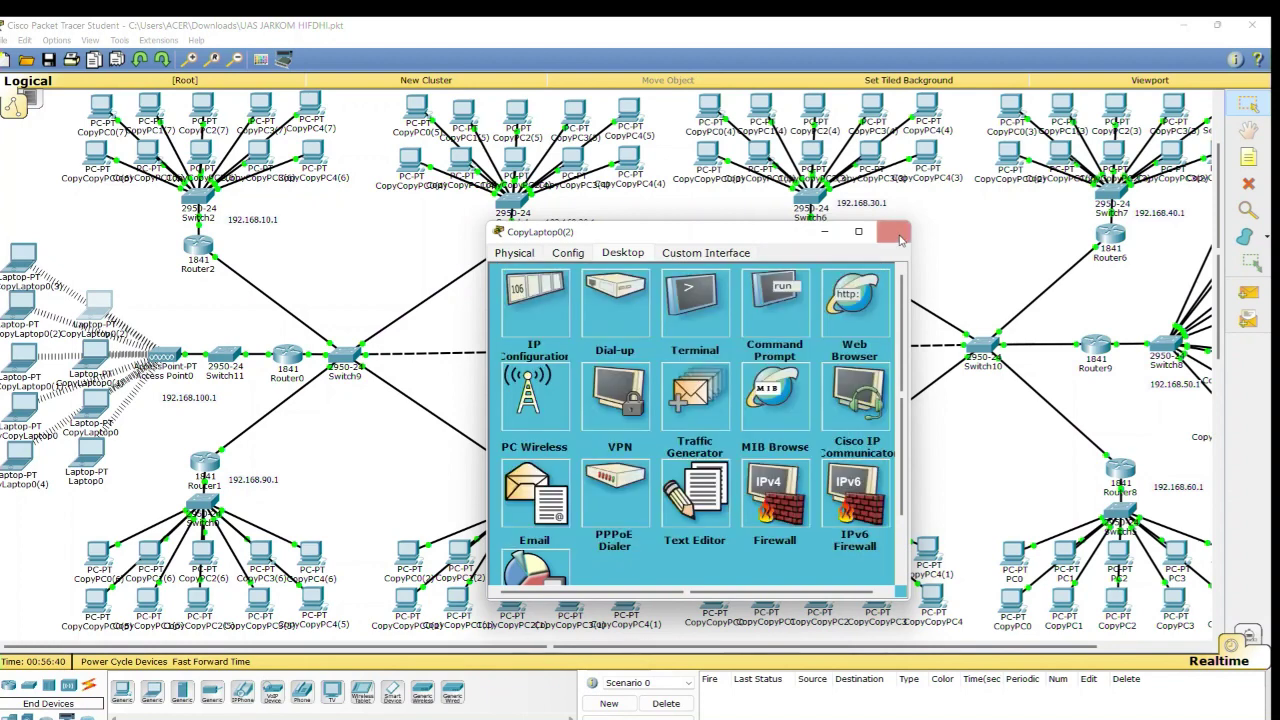
pyautogui.click(893, 231)
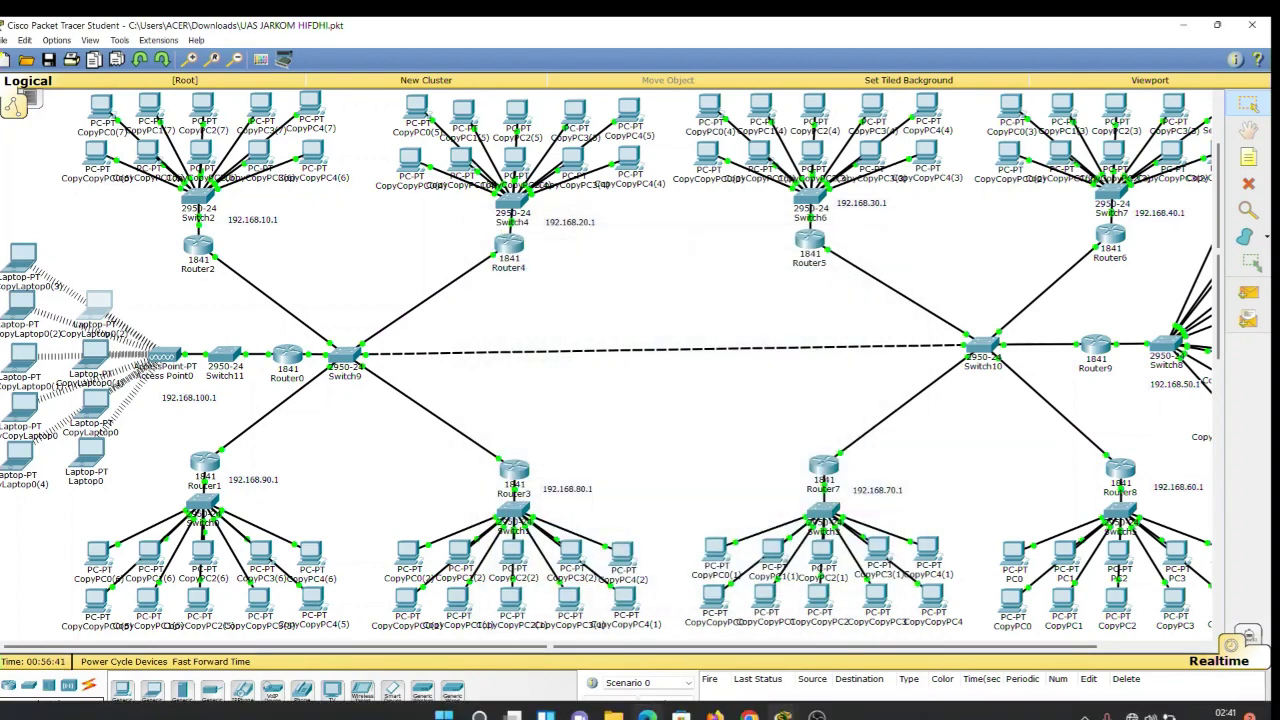
# Highlight requirement 7 about sending messages to every host in the practicum PDF in the browser, and return to Packet Tracer
pyautogui.click(648, 712)
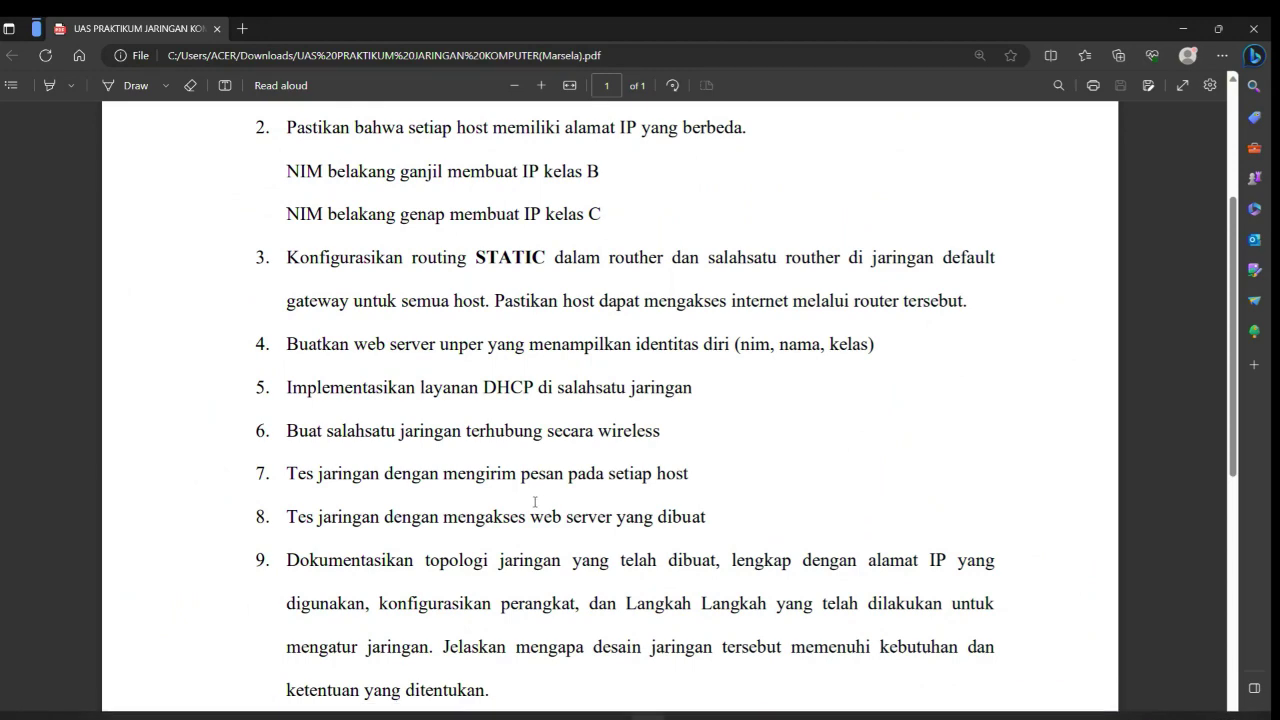
pyautogui.scroll(-1, 535, 501)
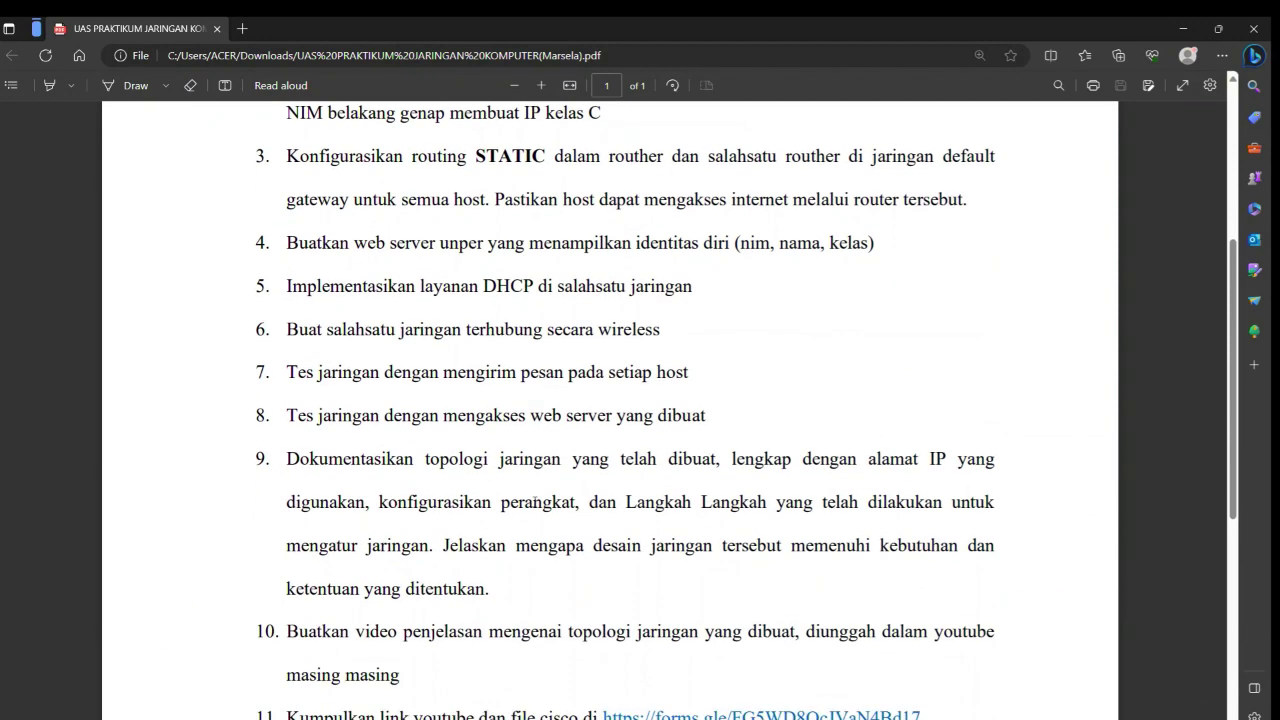
pyautogui.moveTo(288, 373); pyautogui.dragTo(701, 384)
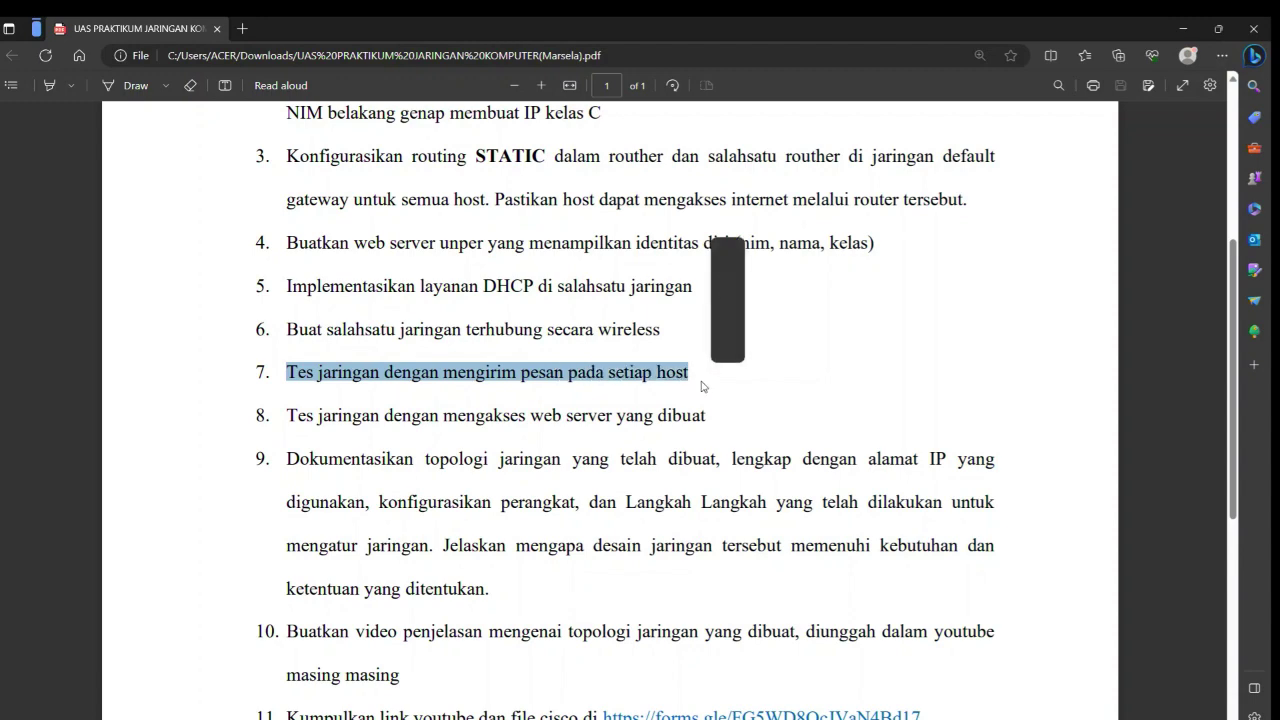
pyautogui.click(1192, 27)
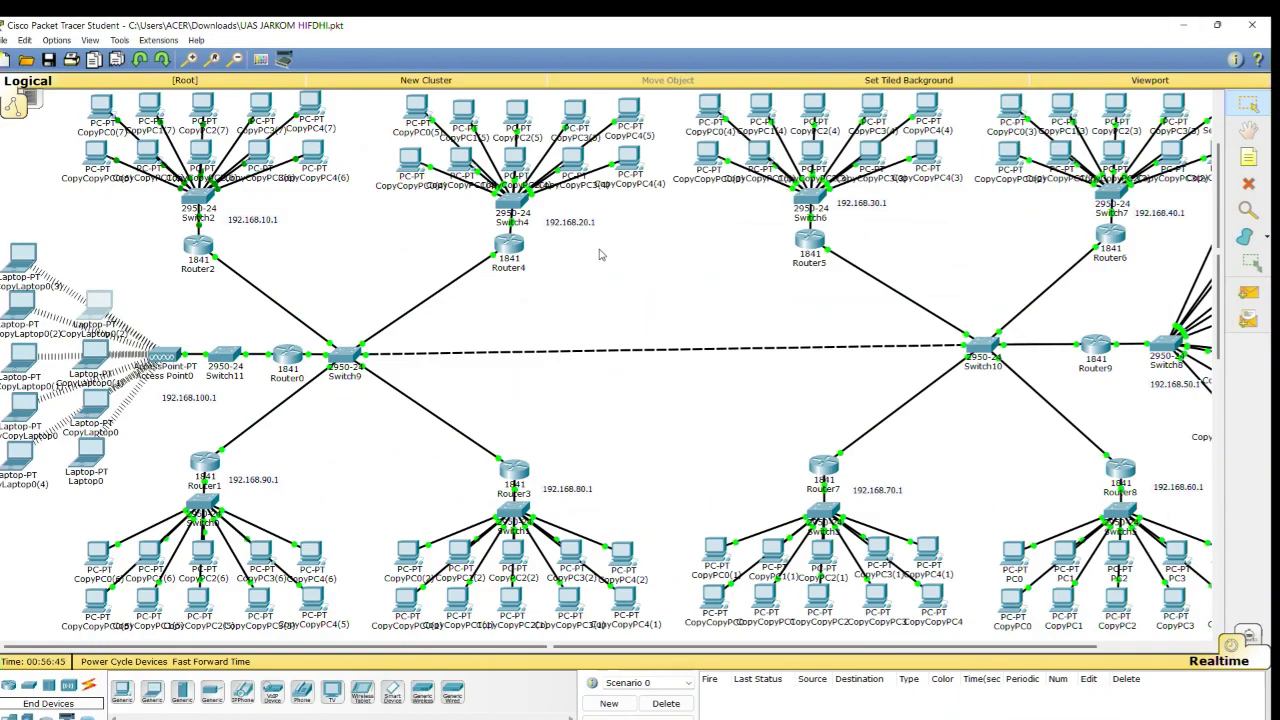
# Look at Router4's port addresses and global settings in the 192.168.20.1 network and close the router window
pyautogui.scroll(3, 600, 255)
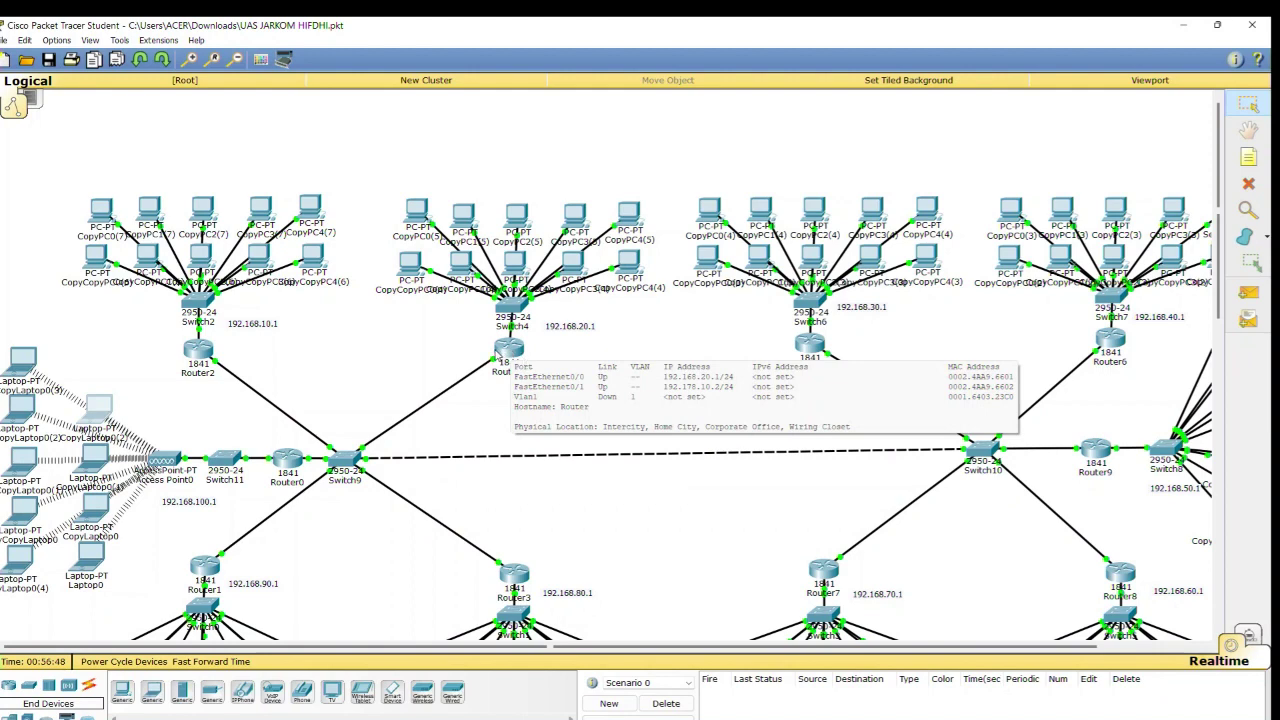
pyautogui.click(508, 350)
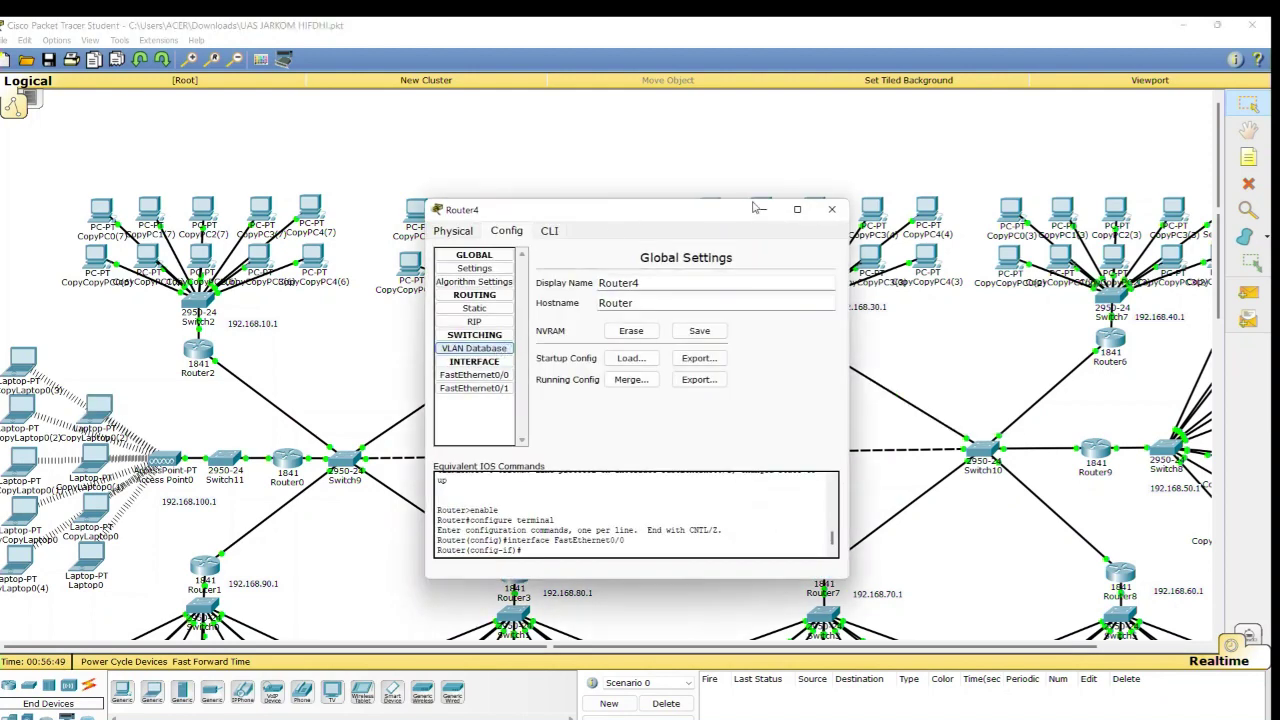
pyautogui.click(831, 209)
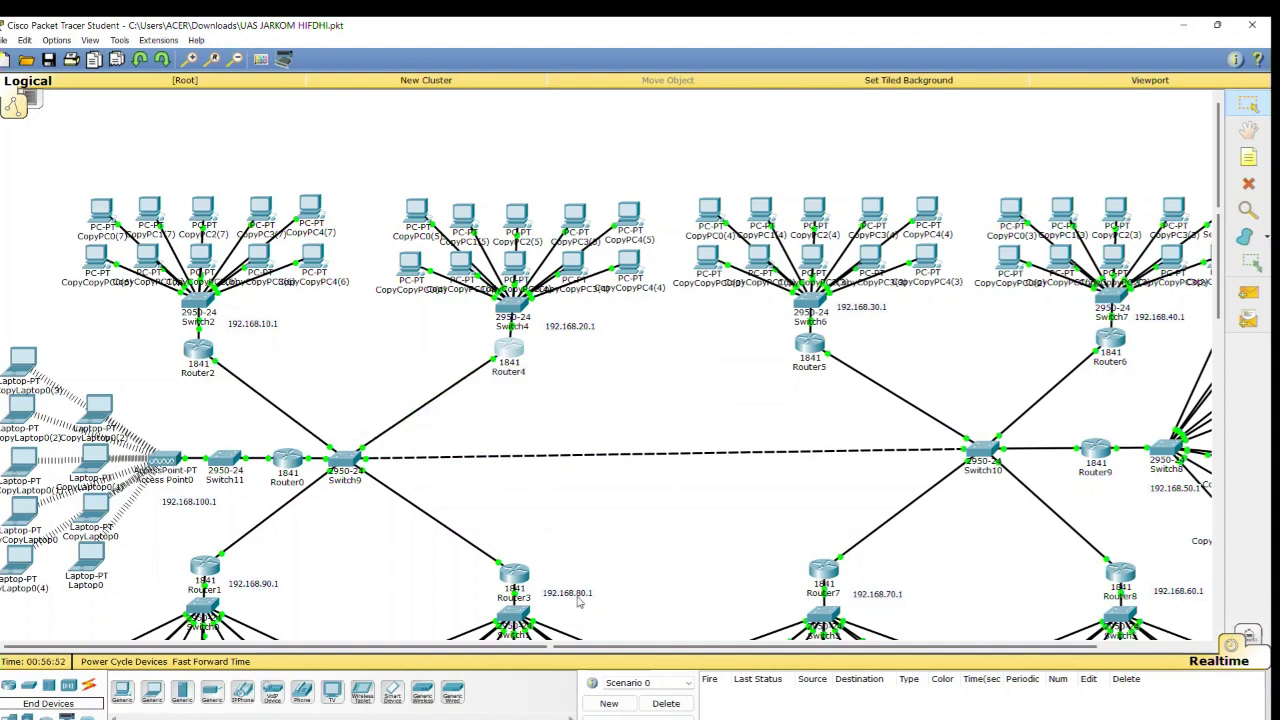
# Send a simple PDU between the first lower-row PC of the Switch4 network and the last lower-row PC of the Switch2 network
pyautogui.press('p')
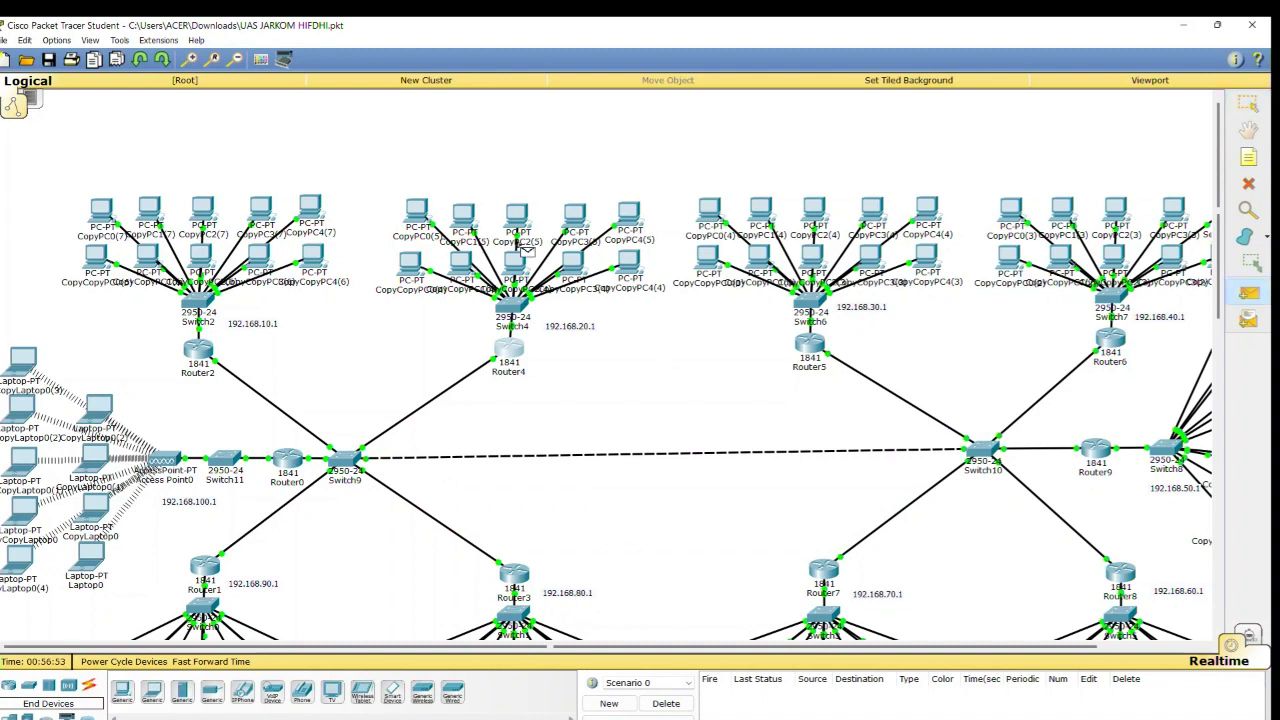
pyautogui.click(415, 270)
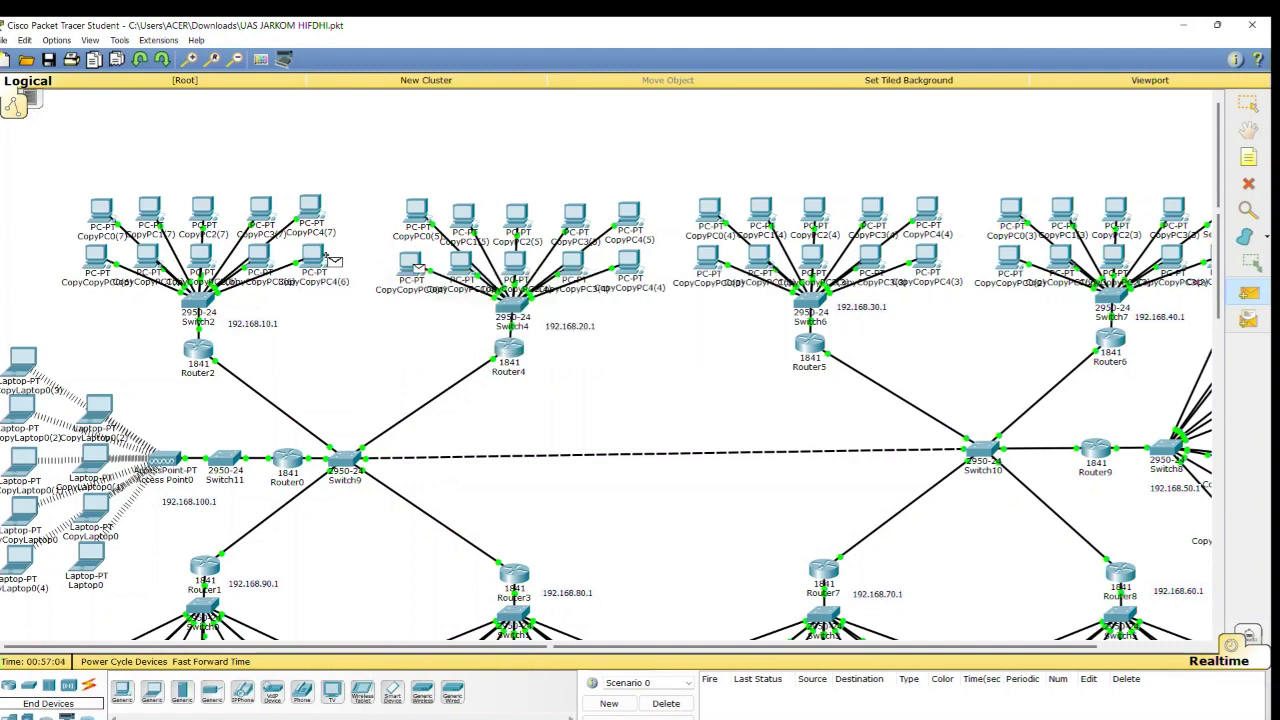
pyautogui.moveTo(307, 258)
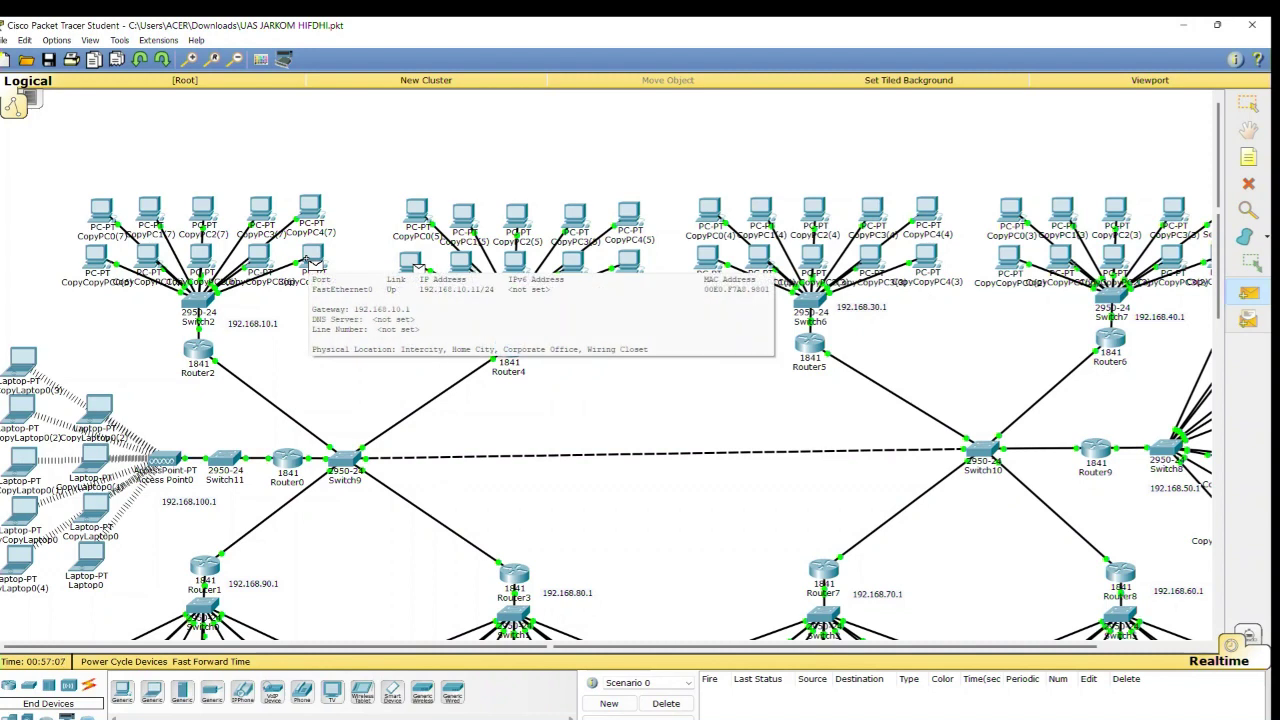
pyautogui.click(310, 258)
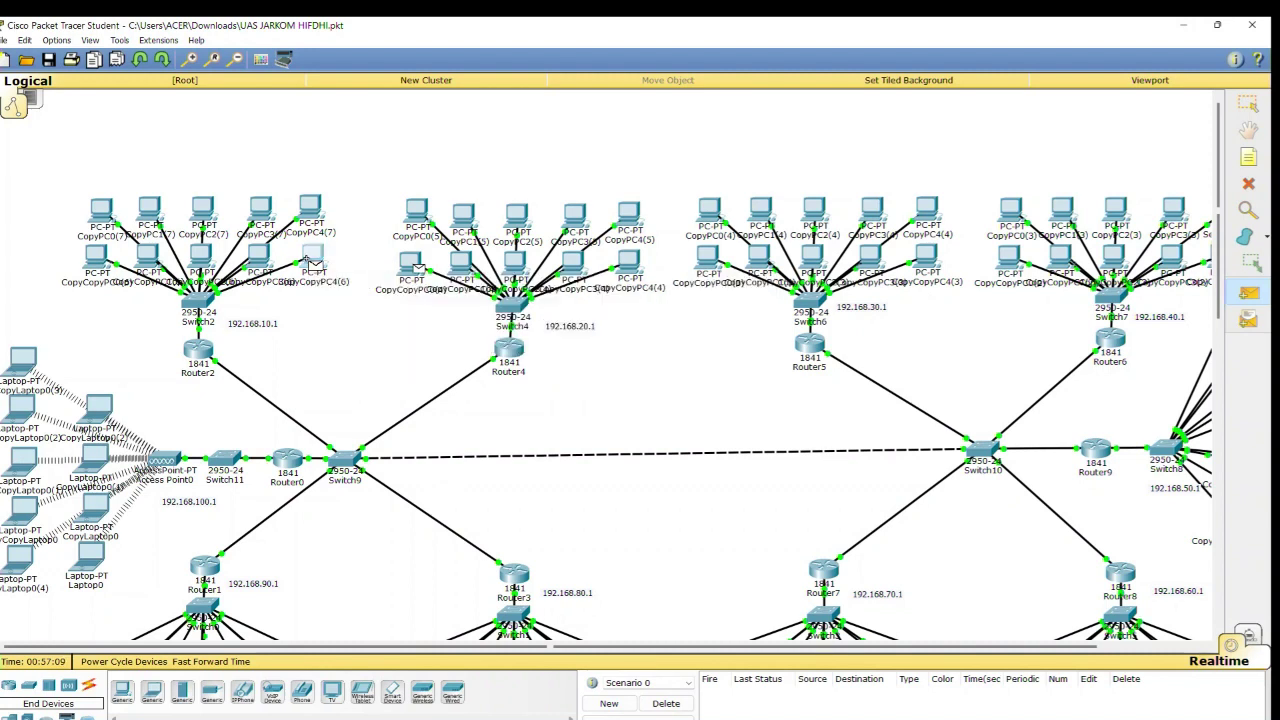
pyautogui.click(410, 262)
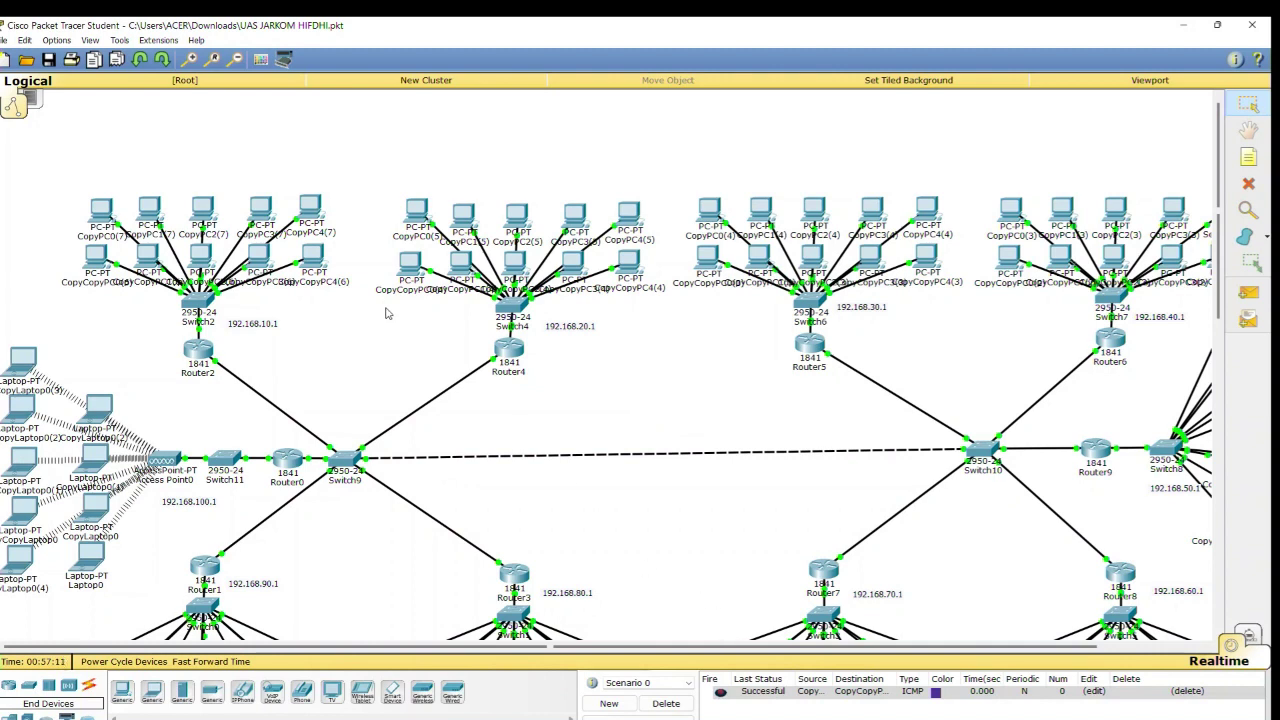
# Send another simple PDU from a different PC in the Switch4 network to CopyPC3(7) in the Switch2 network
pyautogui.press('p')
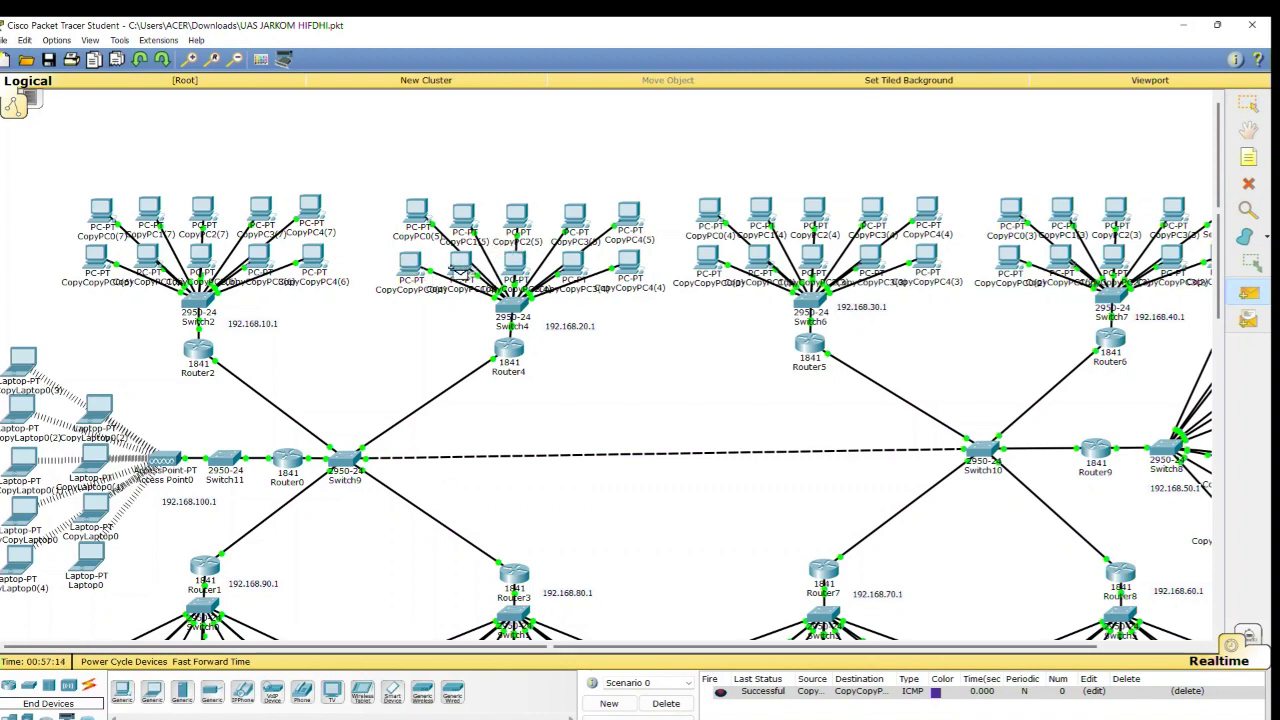
pyautogui.click(463, 216)
pyautogui.click(266, 208)
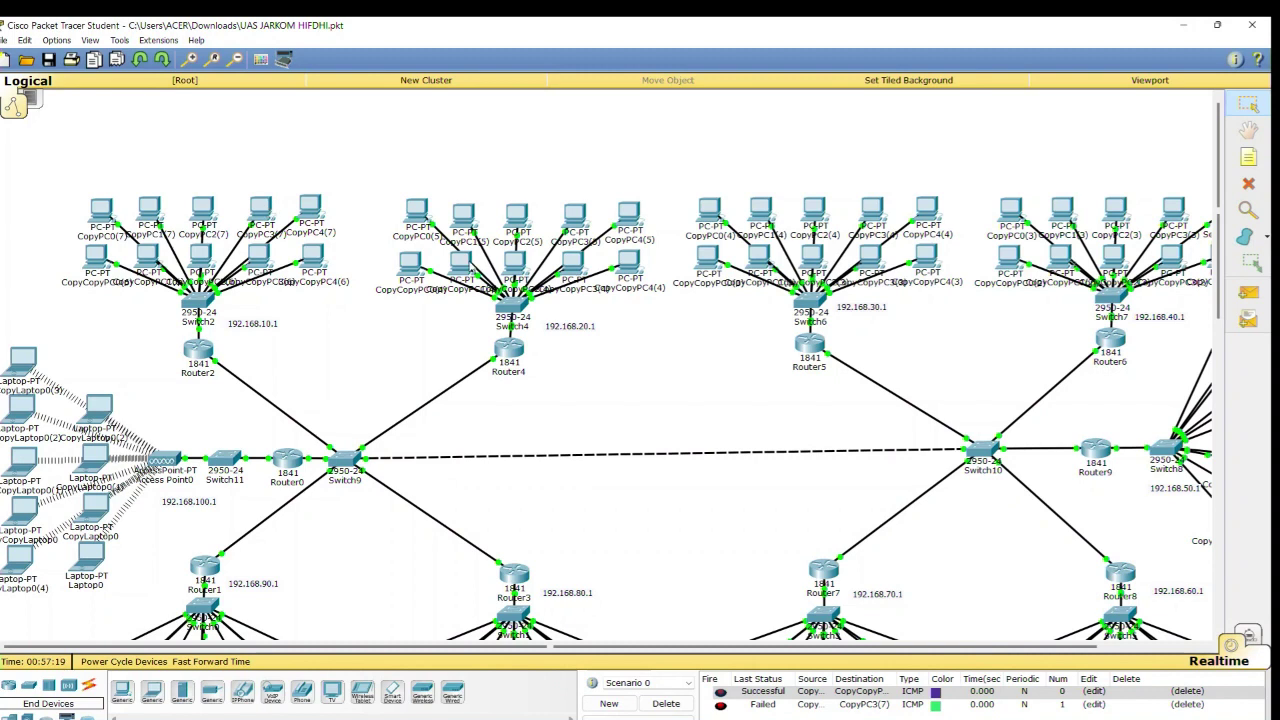
# Send two simple PDUs from CopyPC1(5) in the Switch4 network to CopyPC3(7) in the Switch2 network and delete Scenario 0's messages
pyautogui.press('p')
pyautogui.click(463, 213)
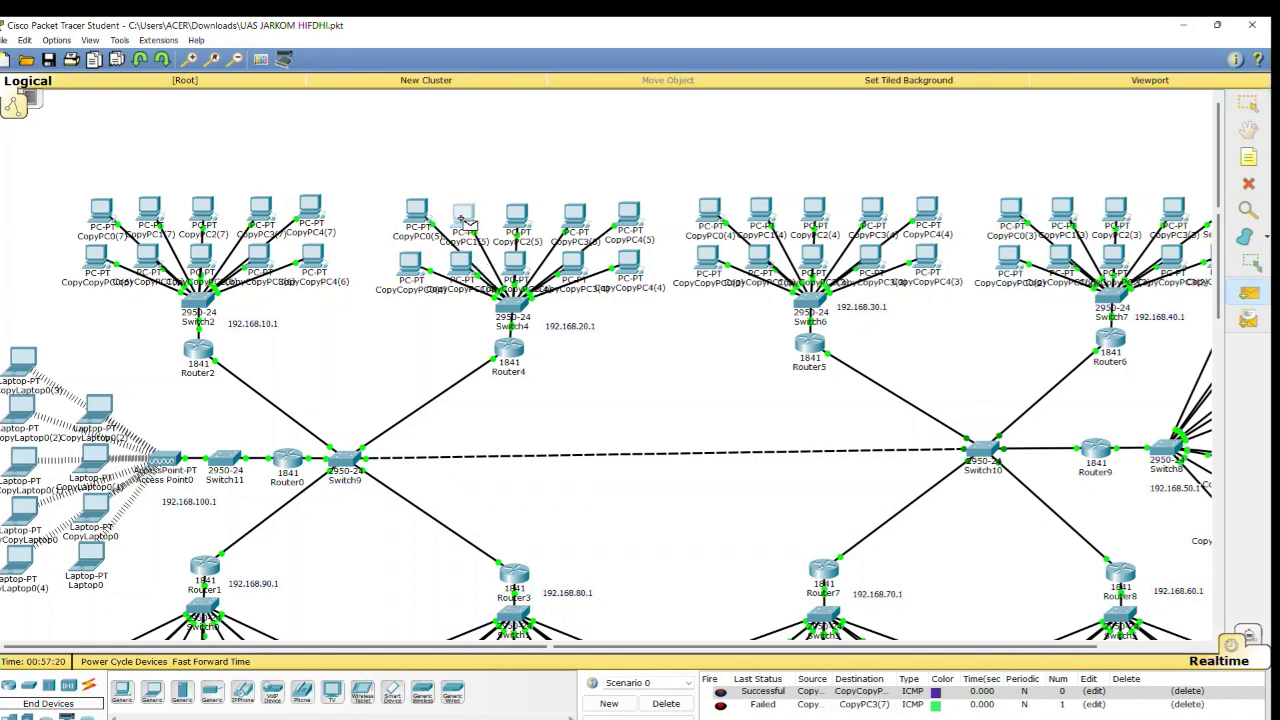
pyautogui.click(266, 211)
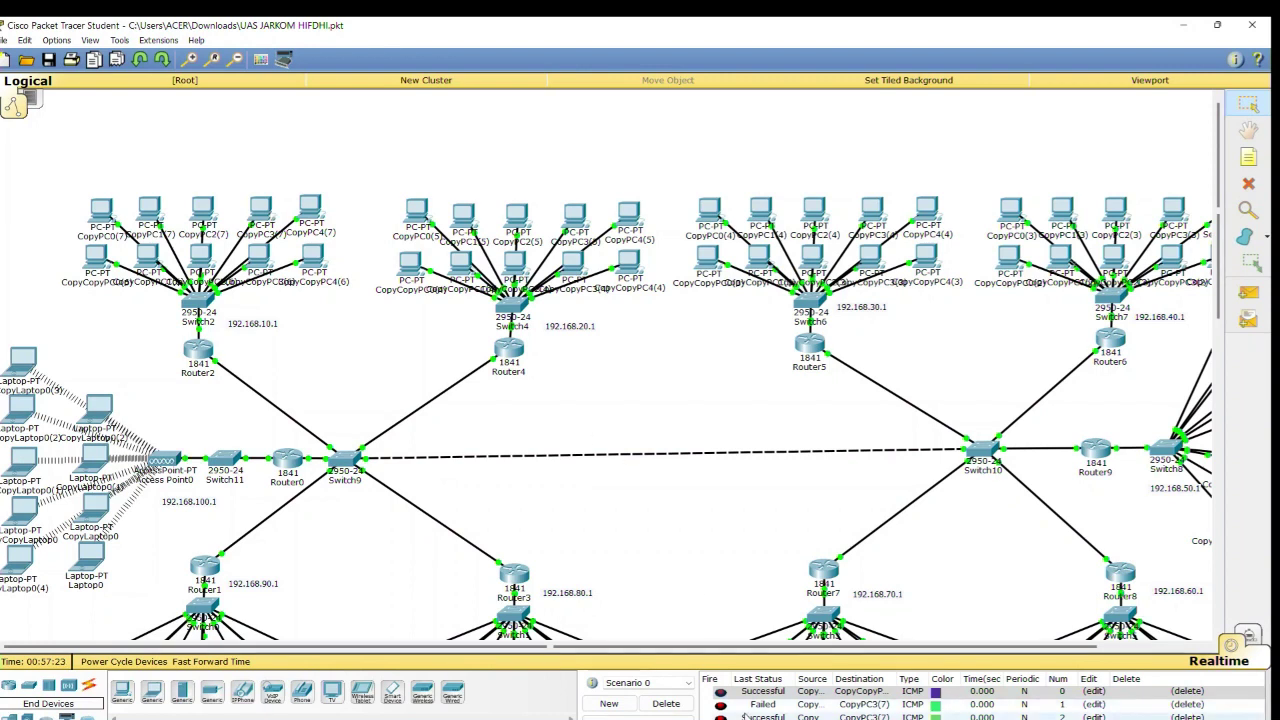
pyautogui.press('p')
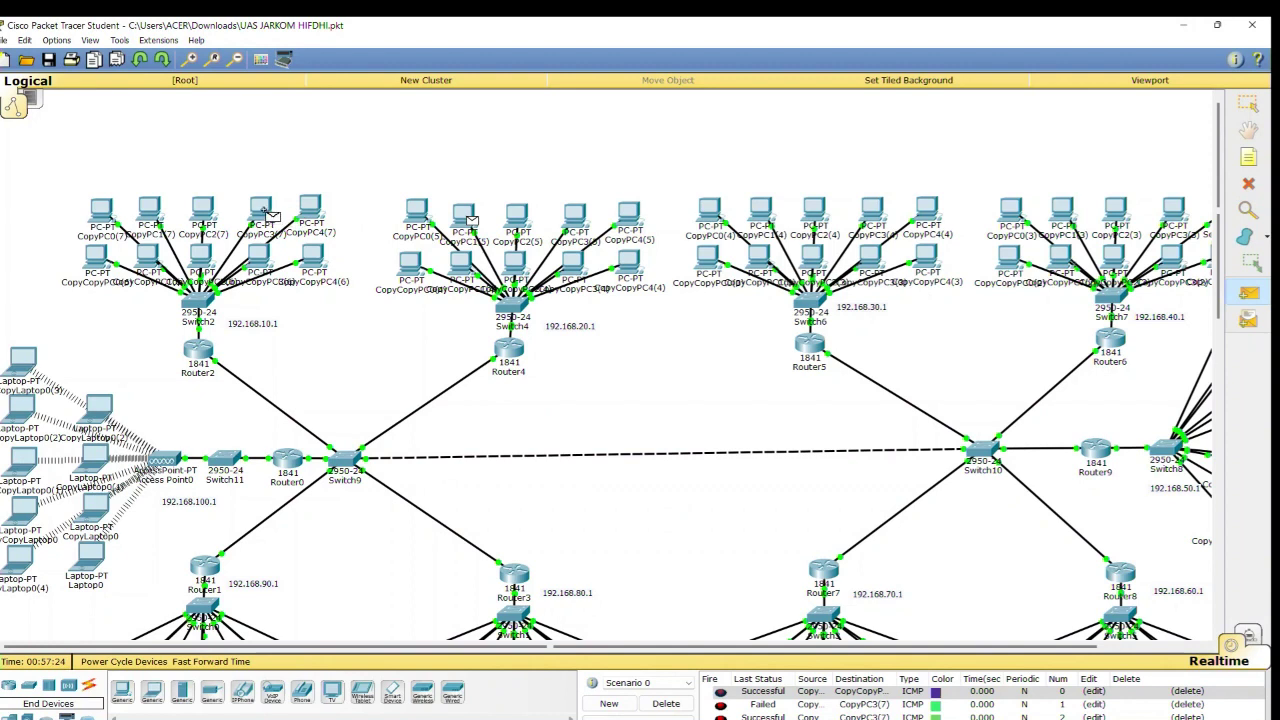
pyautogui.click(264, 212)
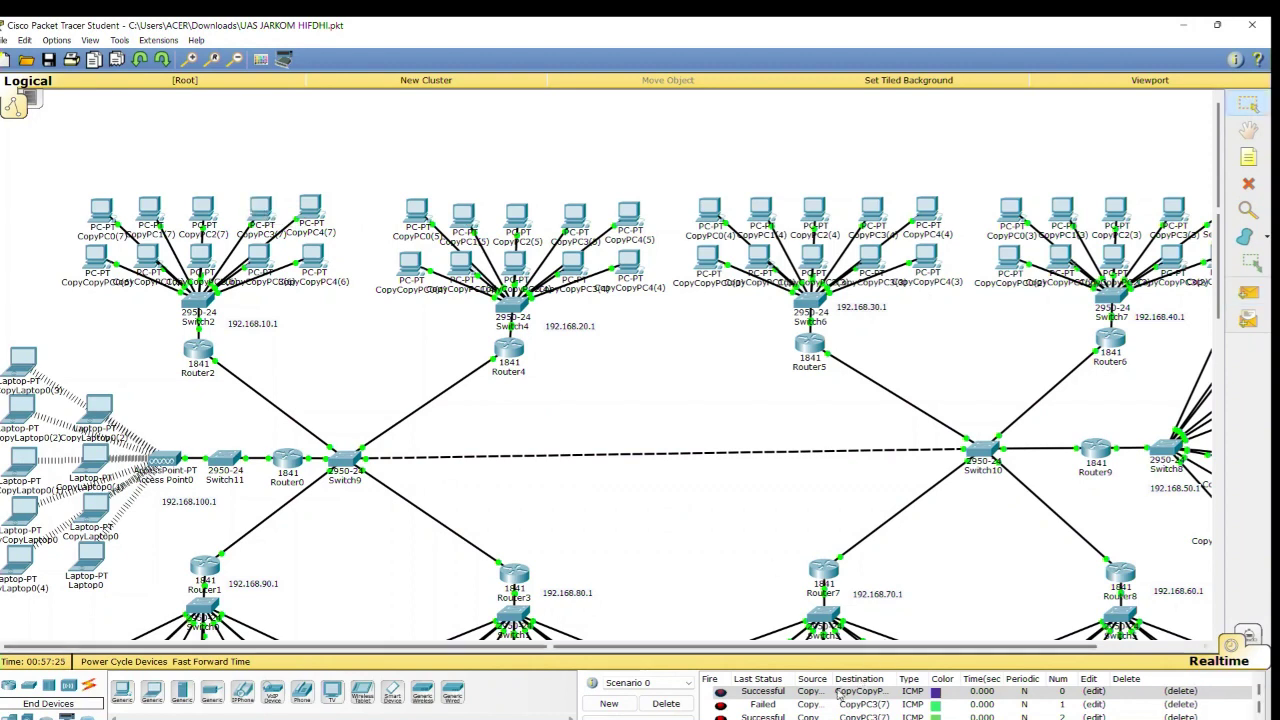
pyautogui.scroll(-1, 862, 710)
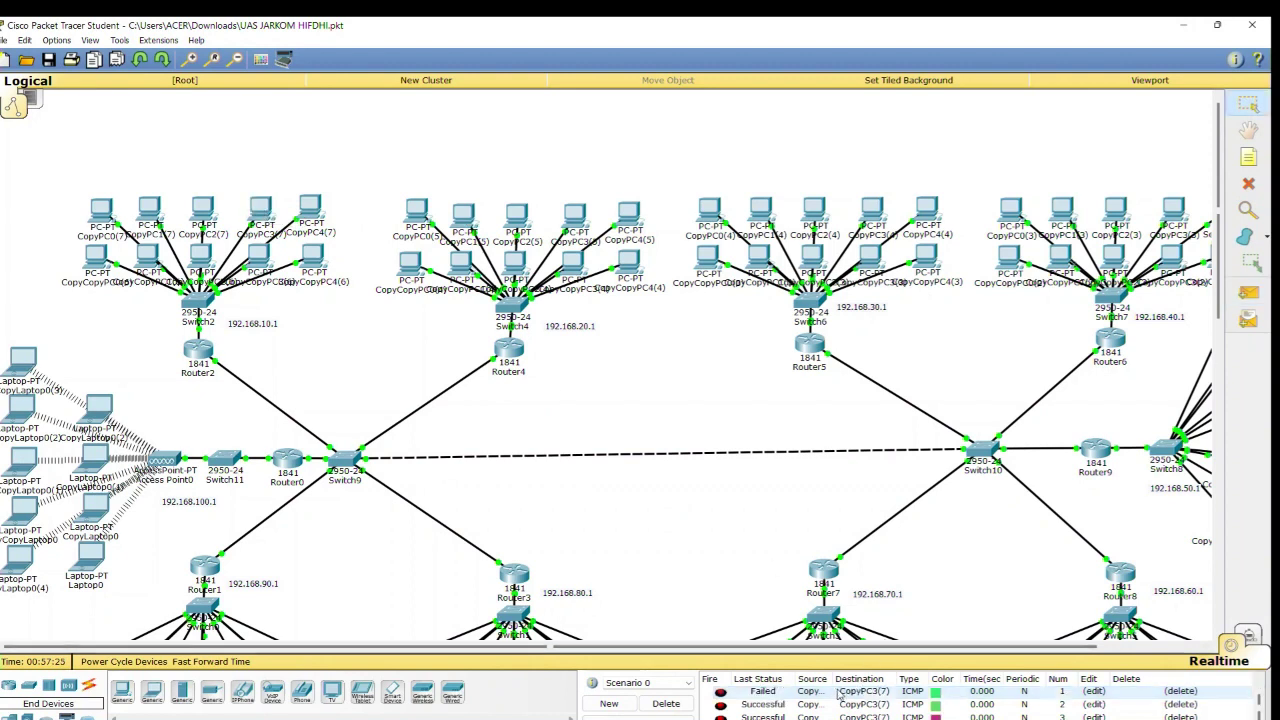
pyautogui.click(666, 703)
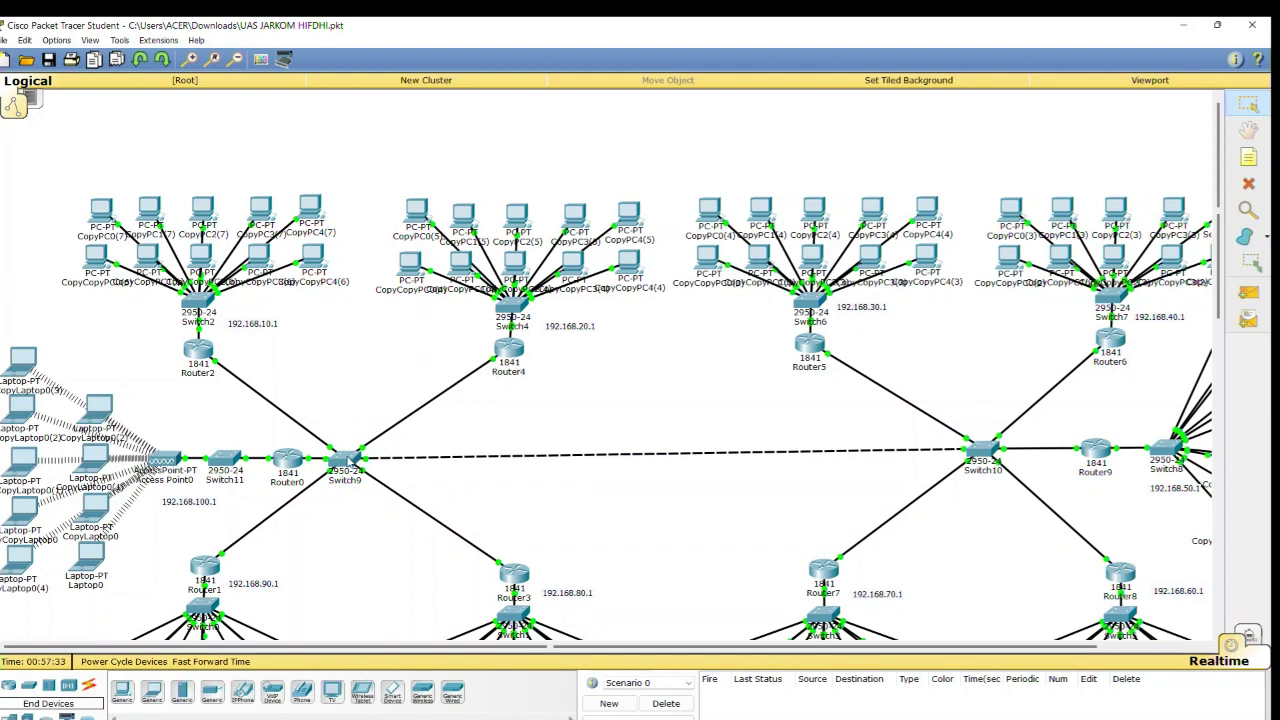
# Send two simple PDUs from the last lower-row PC of the Switch4 network to the first lower-row PC of the Switch6 network
pyautogui.moveTo(348, 461)
pyautogui.press('p')
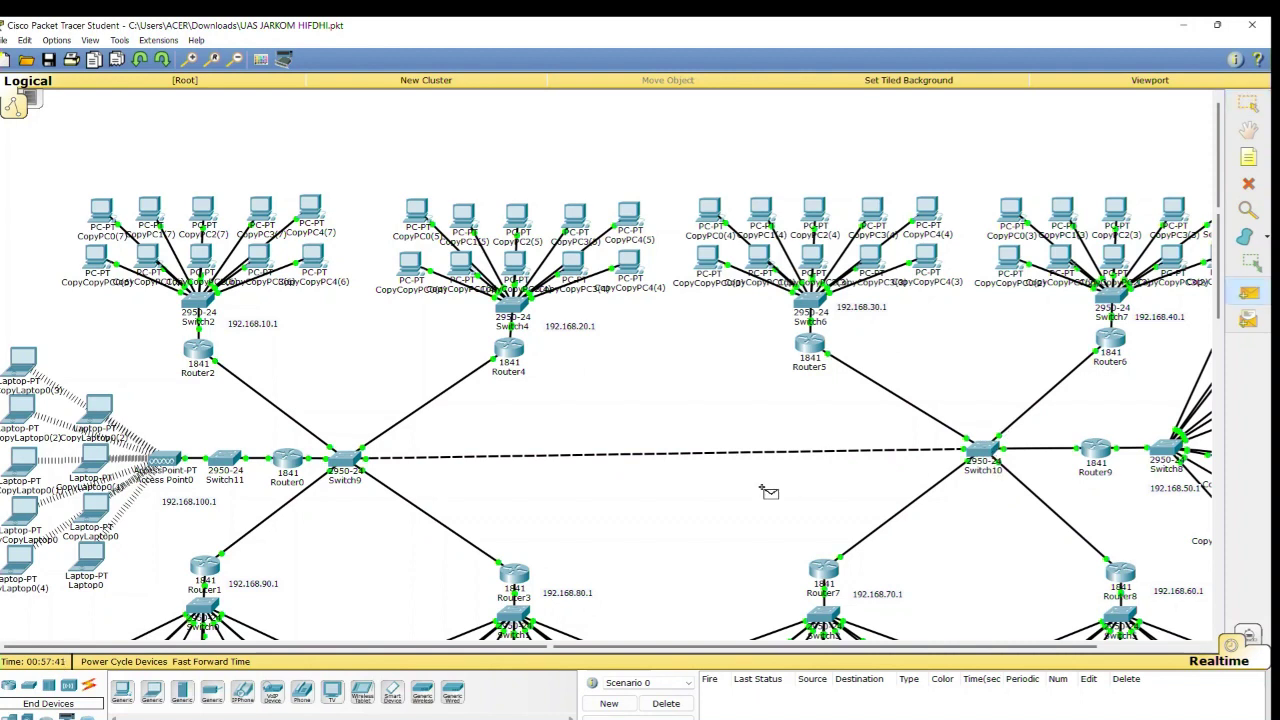
pyautogui.click(636, 266)
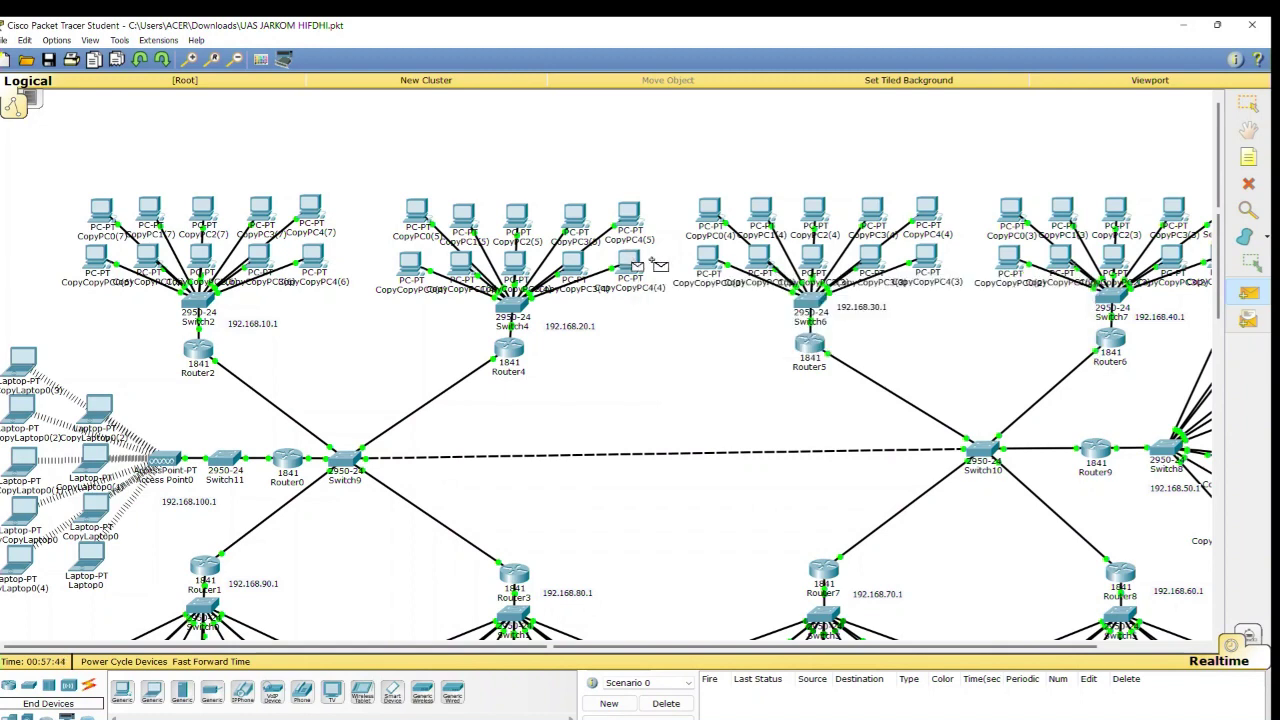
pyautogui.click(712, 263)
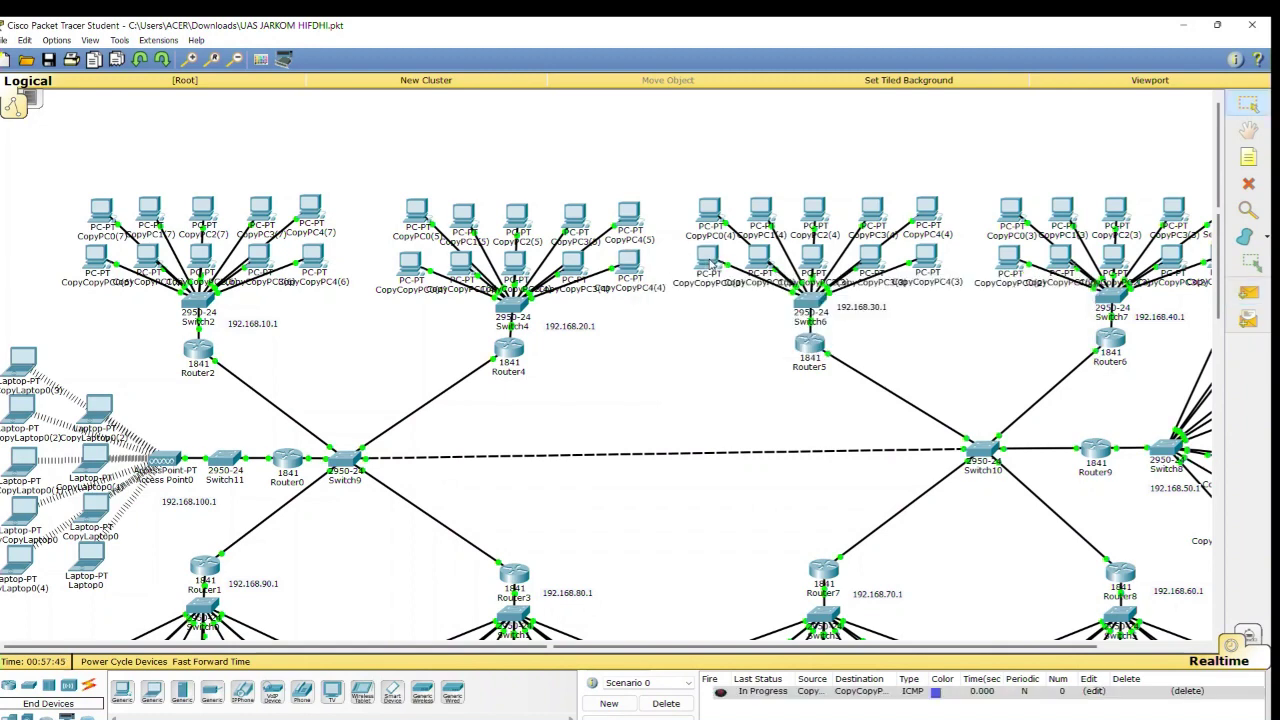
pyautogui.press('p')
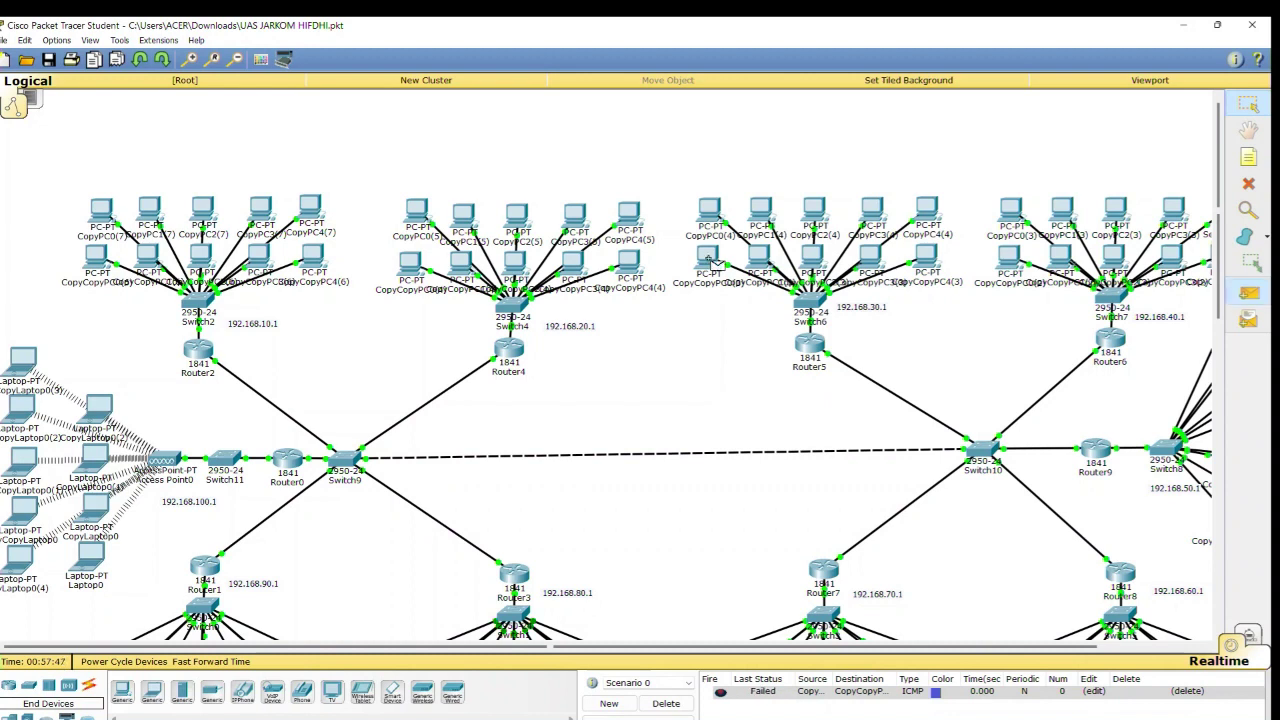
pyautogui.click(630, 266)
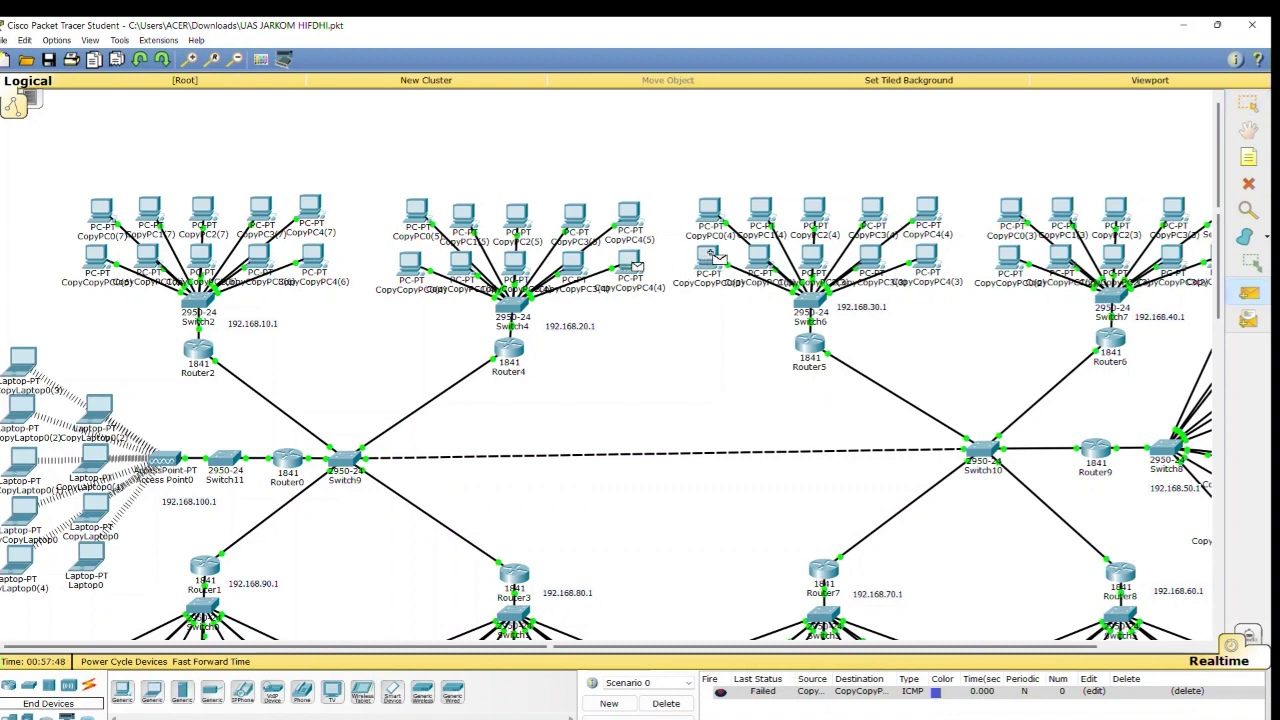
pyautogui.click(710, 258)
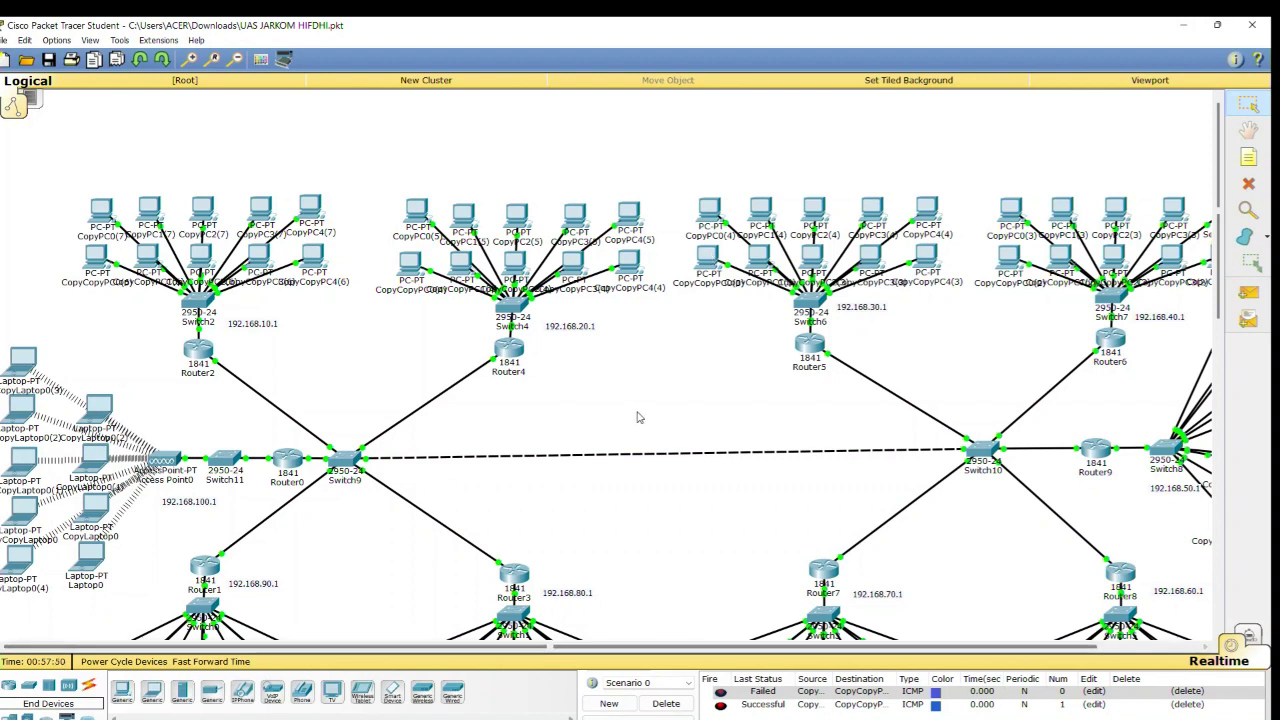
# Send a simple PDU from CopyPC4(5) in the Switch4 network to the first lower-row PC of the Switch6 network
pyautogui.press('p')
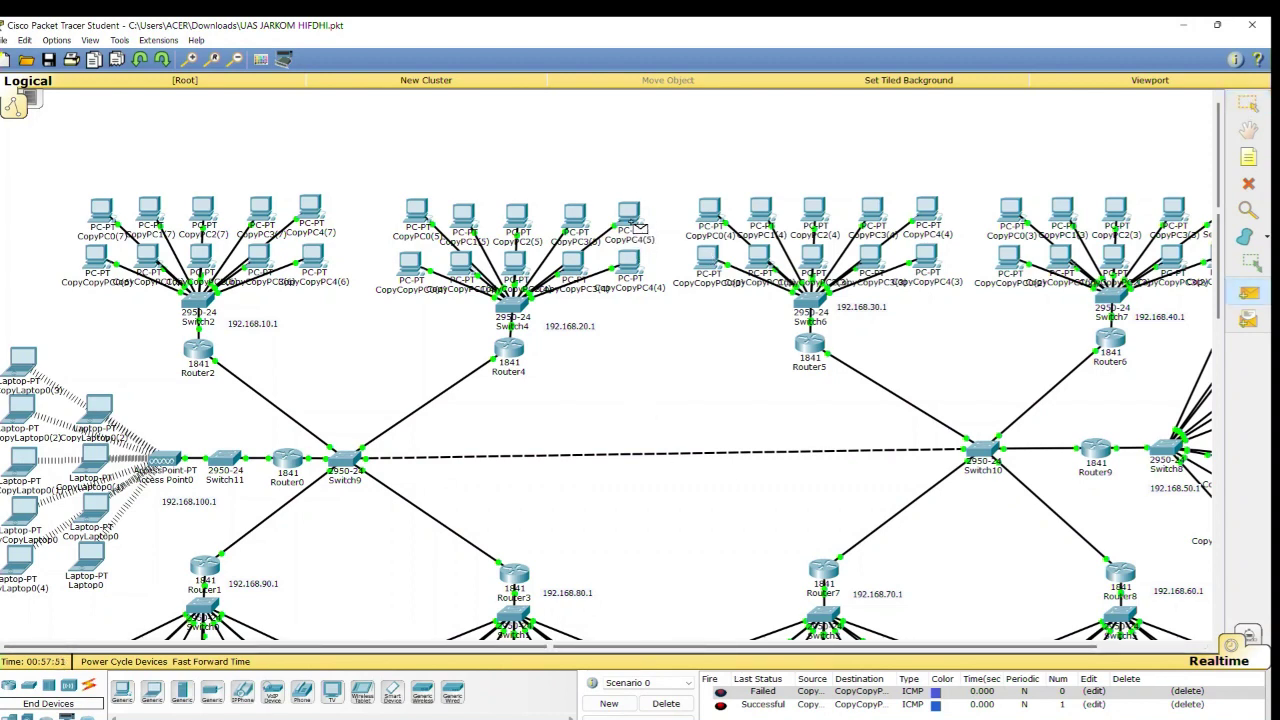
pyautogui.click(628, 212)
pyautogui.click(710, 262)
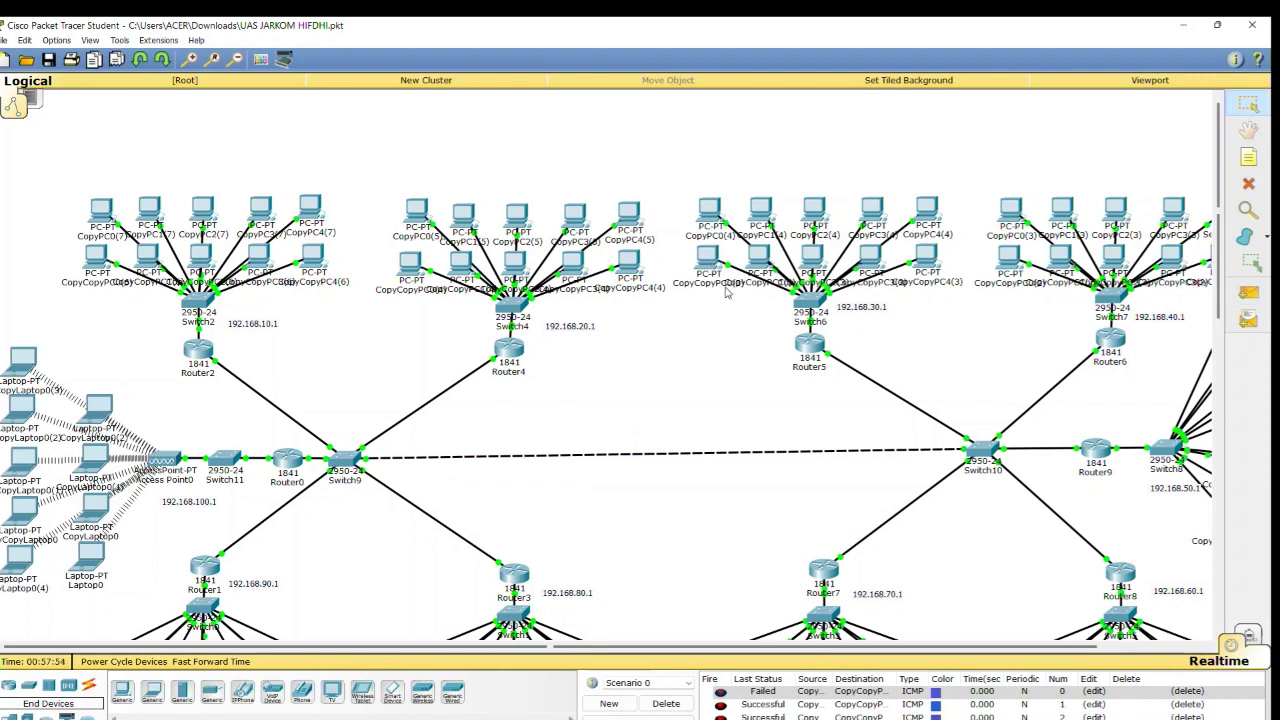
# Send a simple PDU from the wireless laptop directly above Access Point0 to the Switch6 network's last lower-row PC, and delete the scenario's messages
pyautogui.press('p')
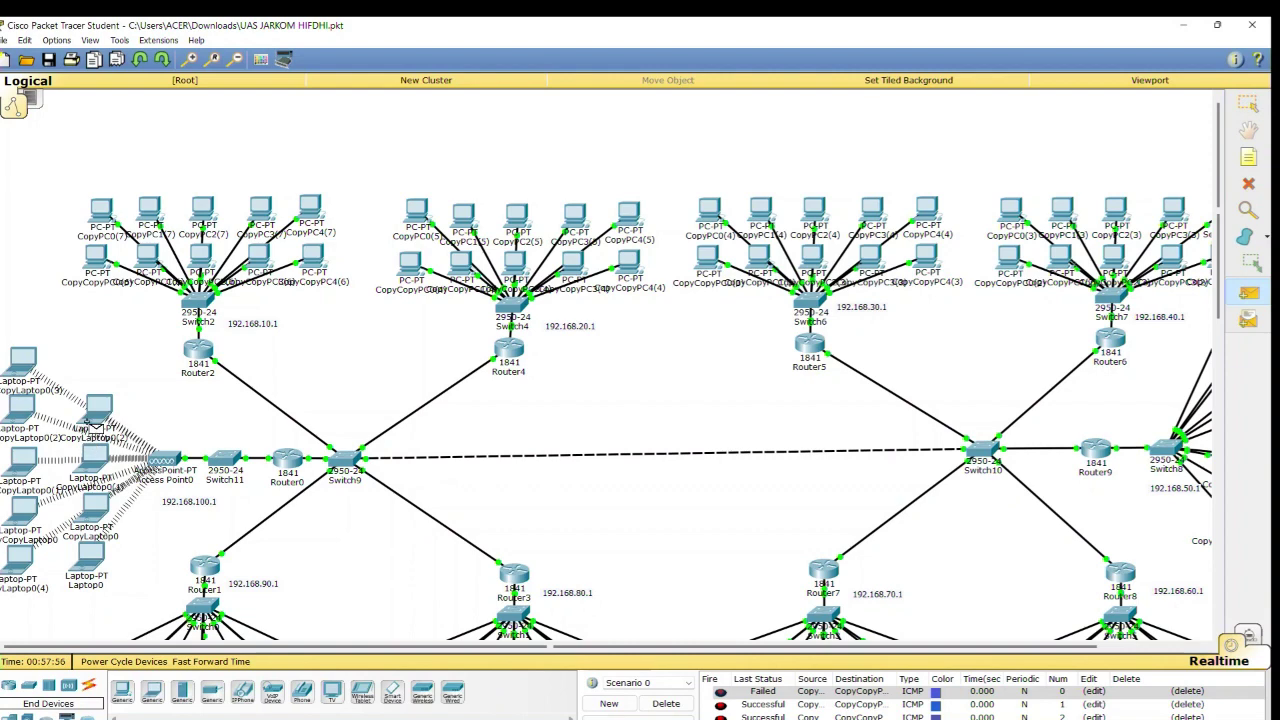
pyautogui.moveTo(88, 423)
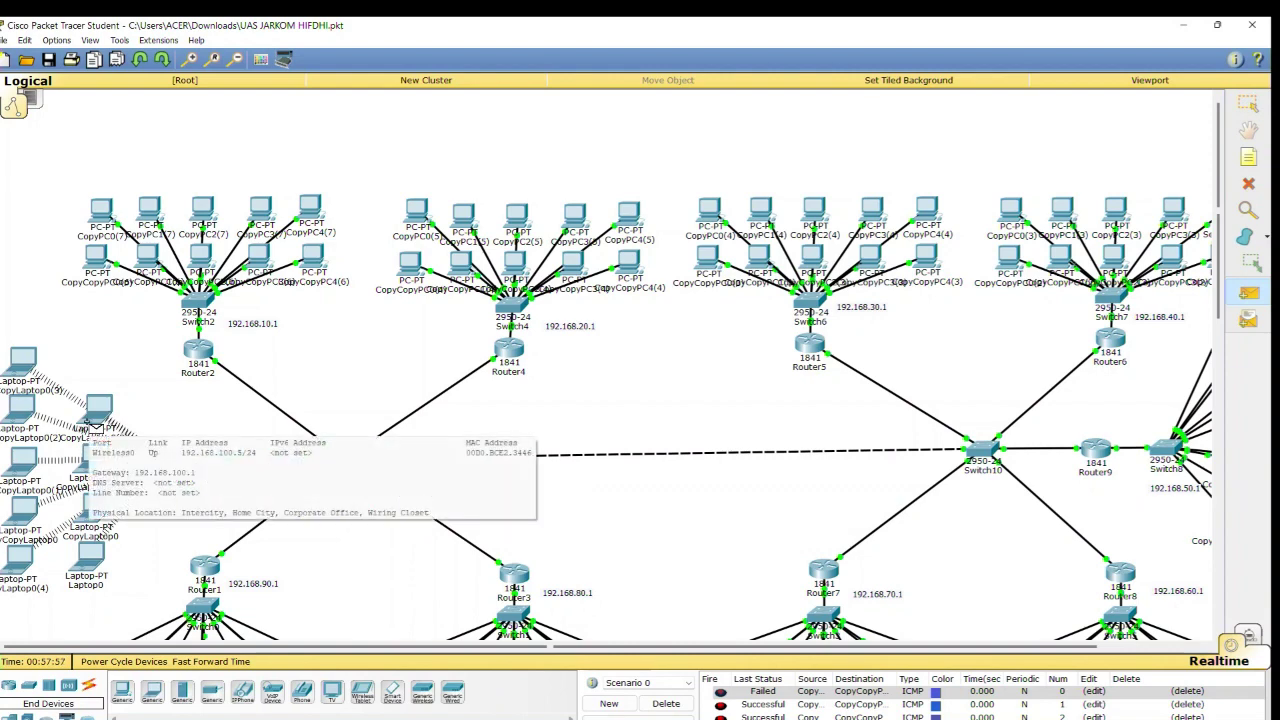
pyautogui.click(102, 420)
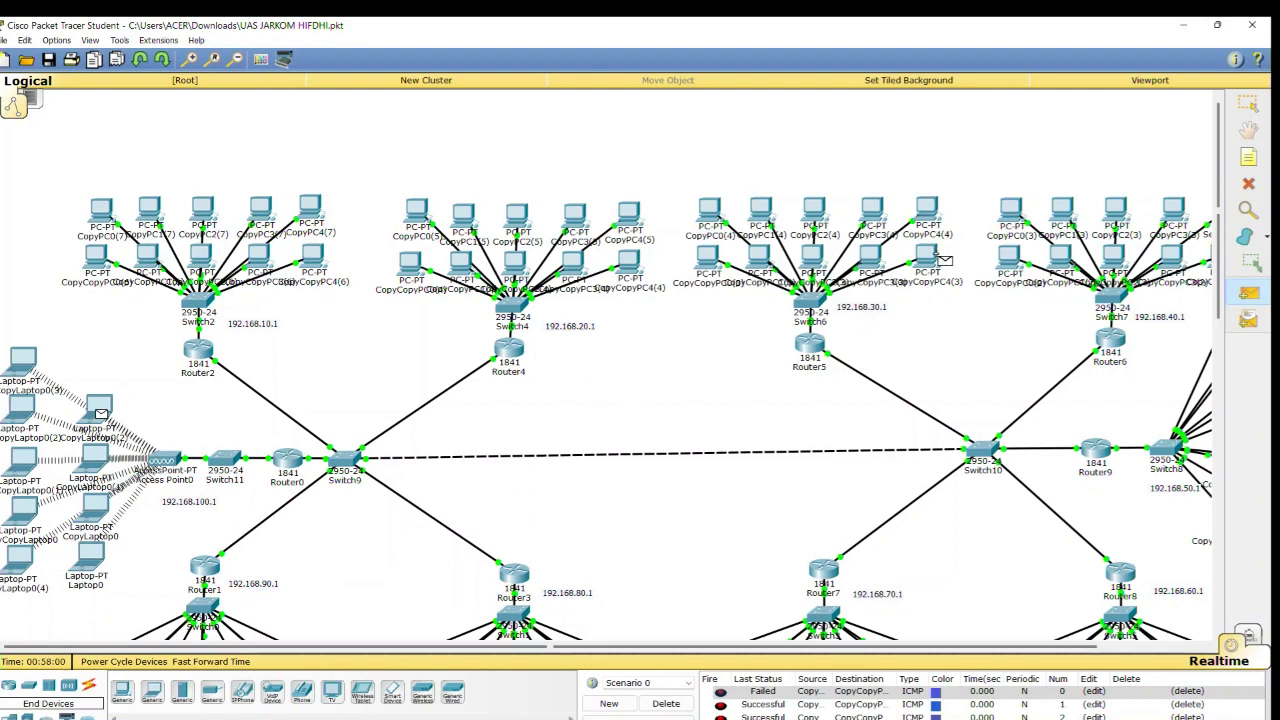
pyautogui.click(940, 260)
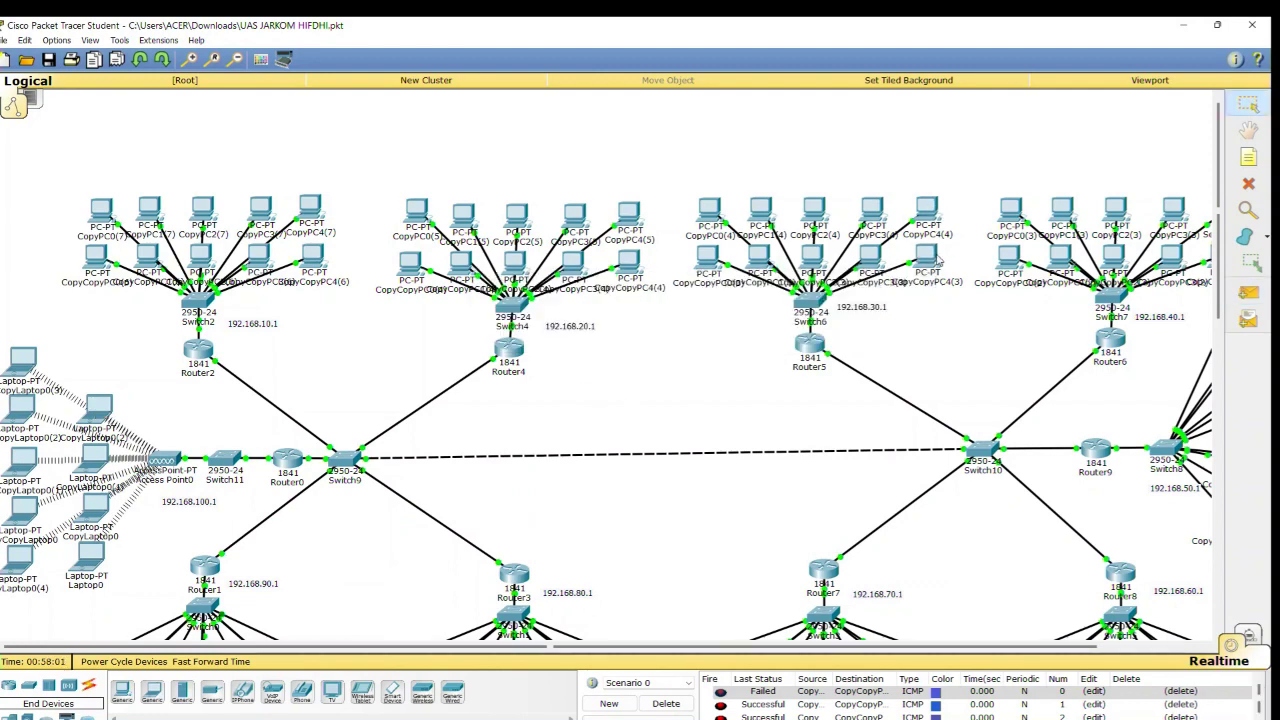
pyautogui.scroll(-1, 816, 716)
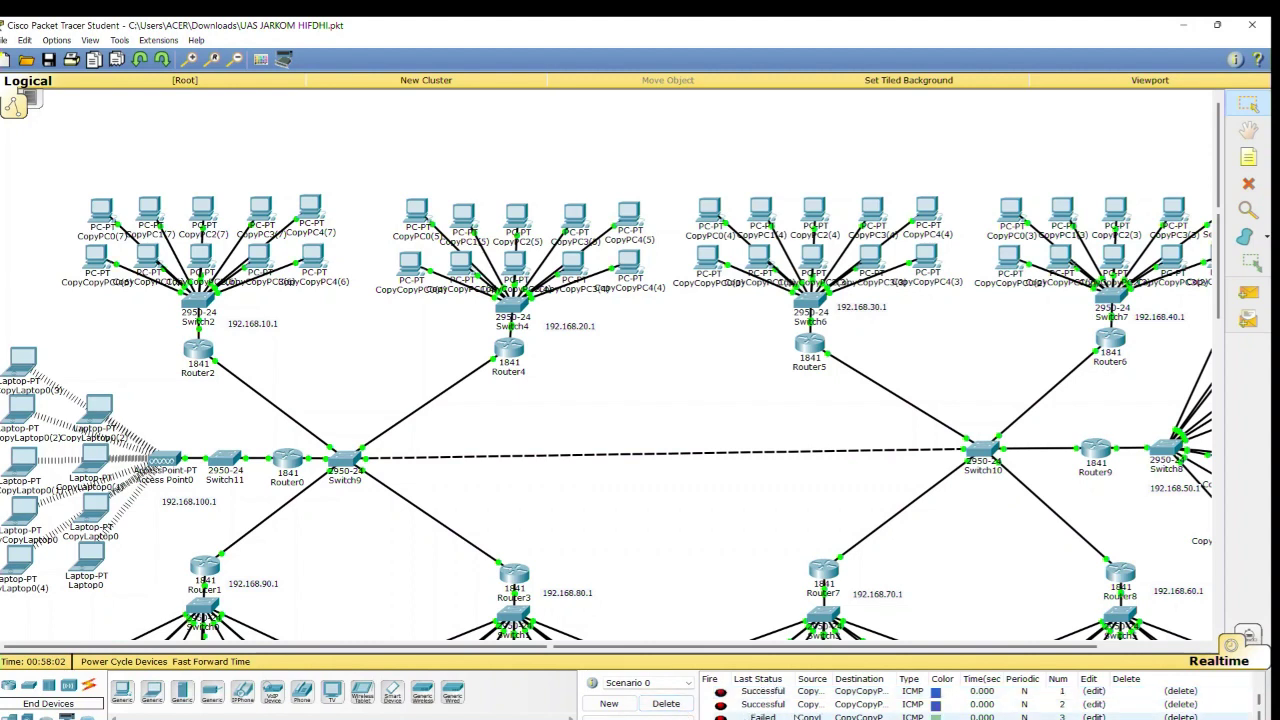
pyautogui.click(666, 703)
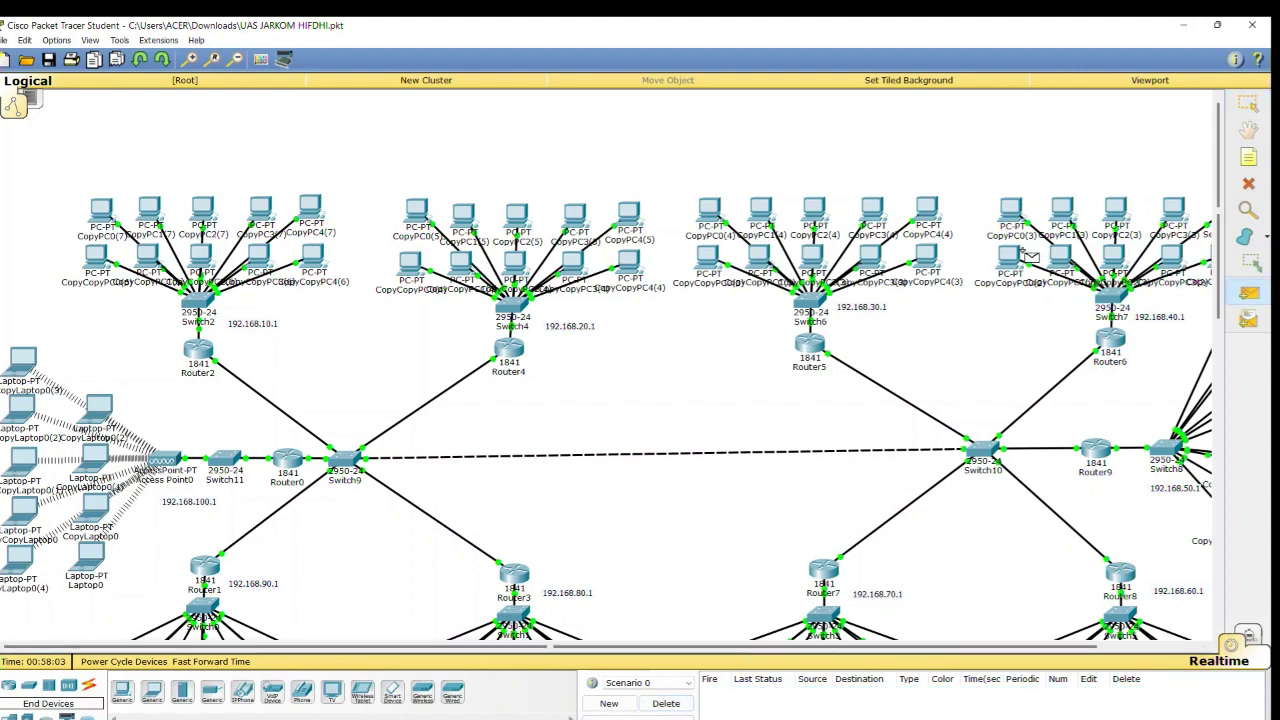
# Exchange three simple PDUs in alternating directions between the Switch7 network's first lower-row PC and that wireless laptop, starting from the PC
pyautogui.click(1012, 256)
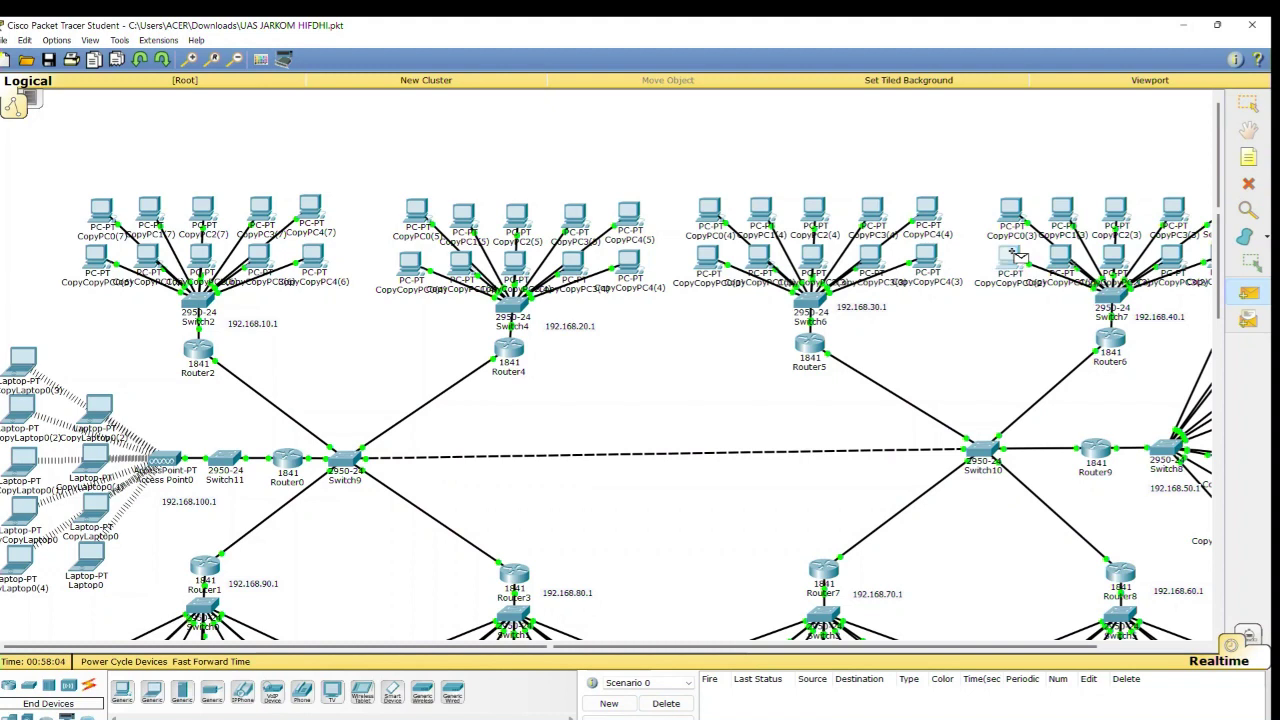
pyautogui.click(104, 415)
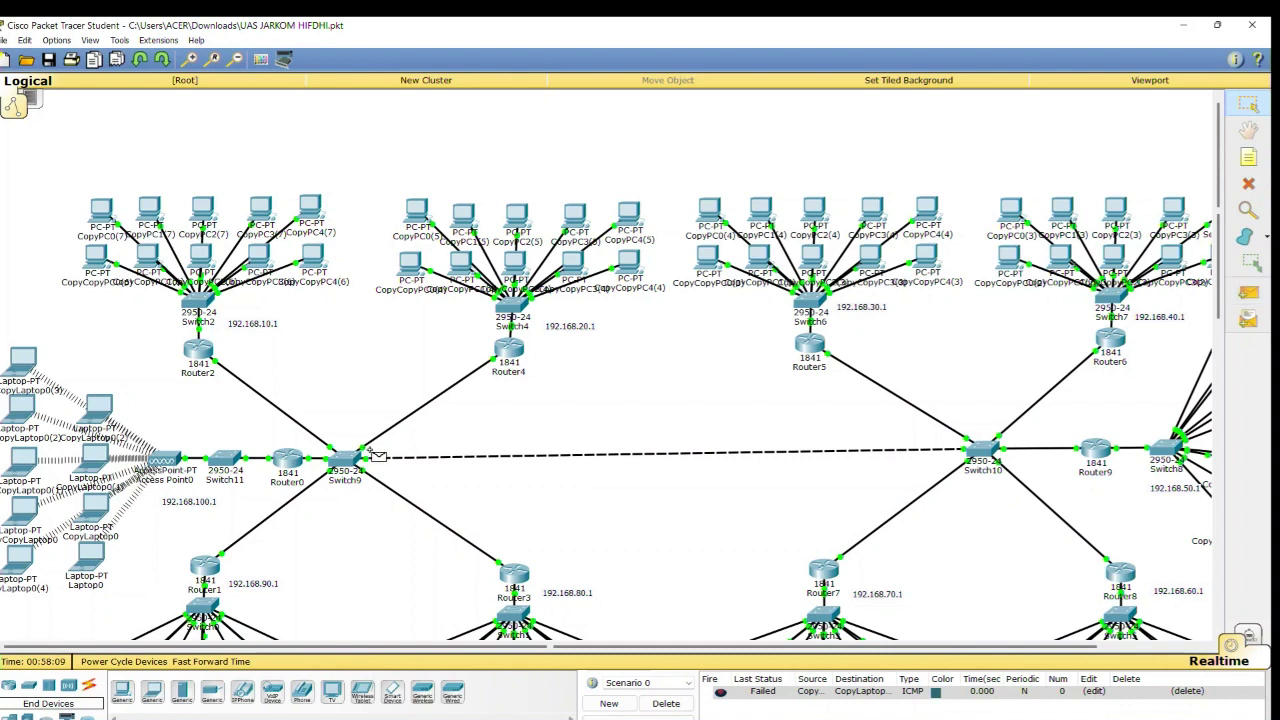
pyautogui.press('p')
pyautogui.click(104, 415)
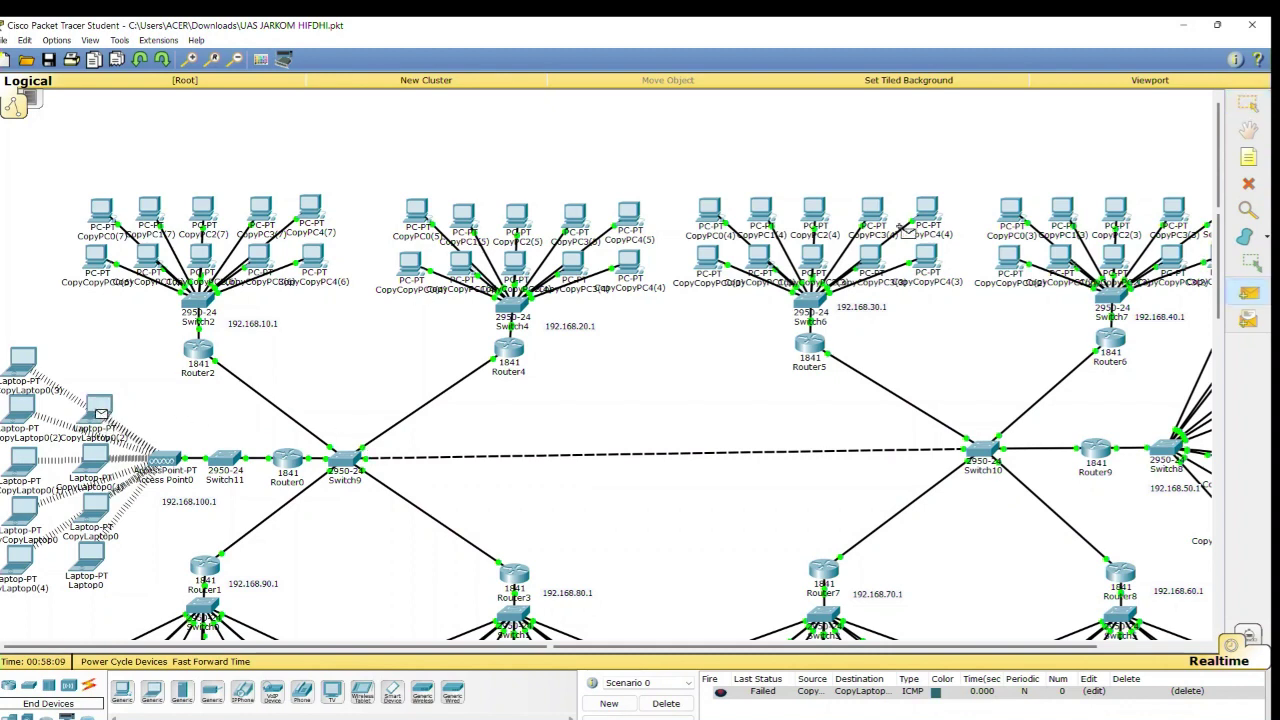
pyautogui.click(1008, 262)
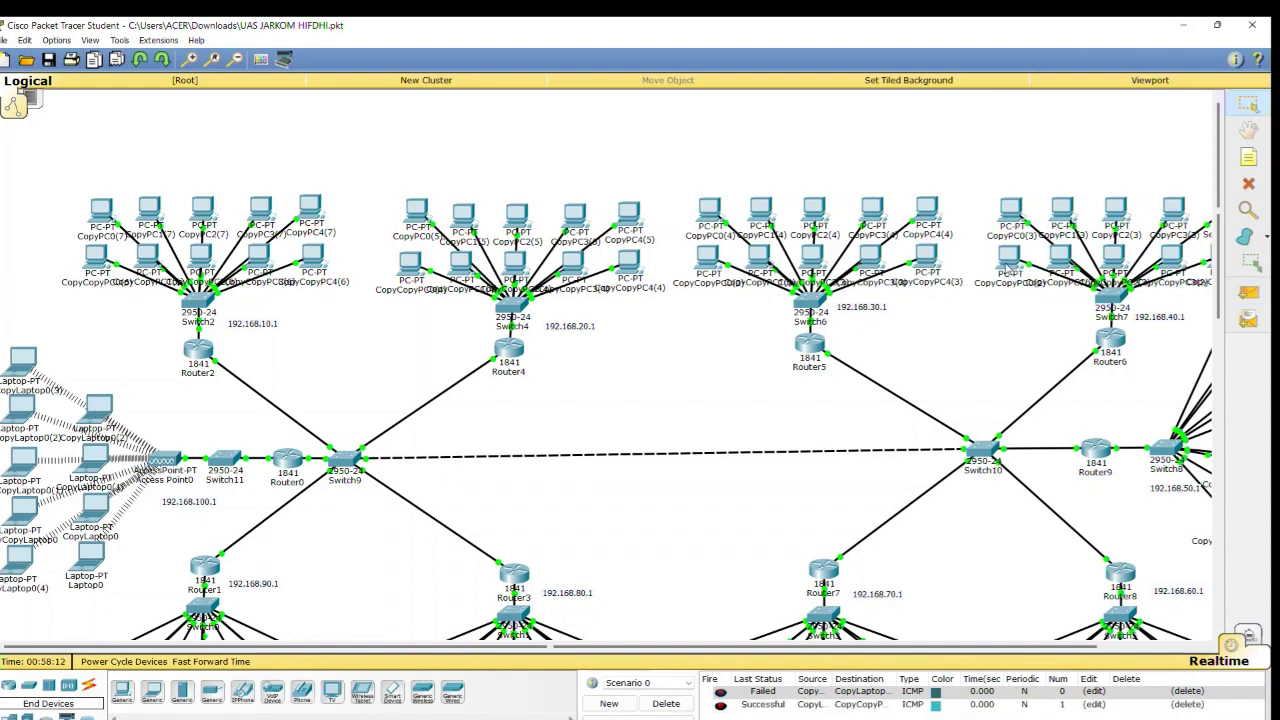
pyautogui.press('p')
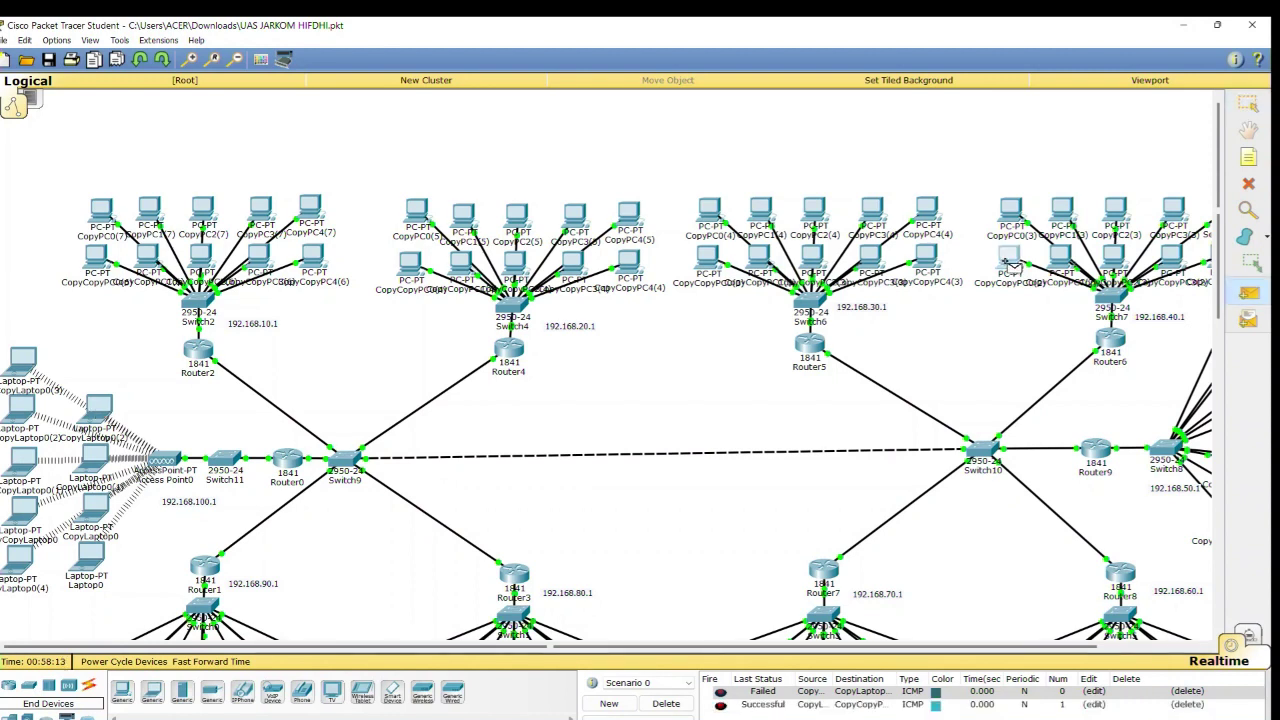
pyautogui.click(1010, 262)
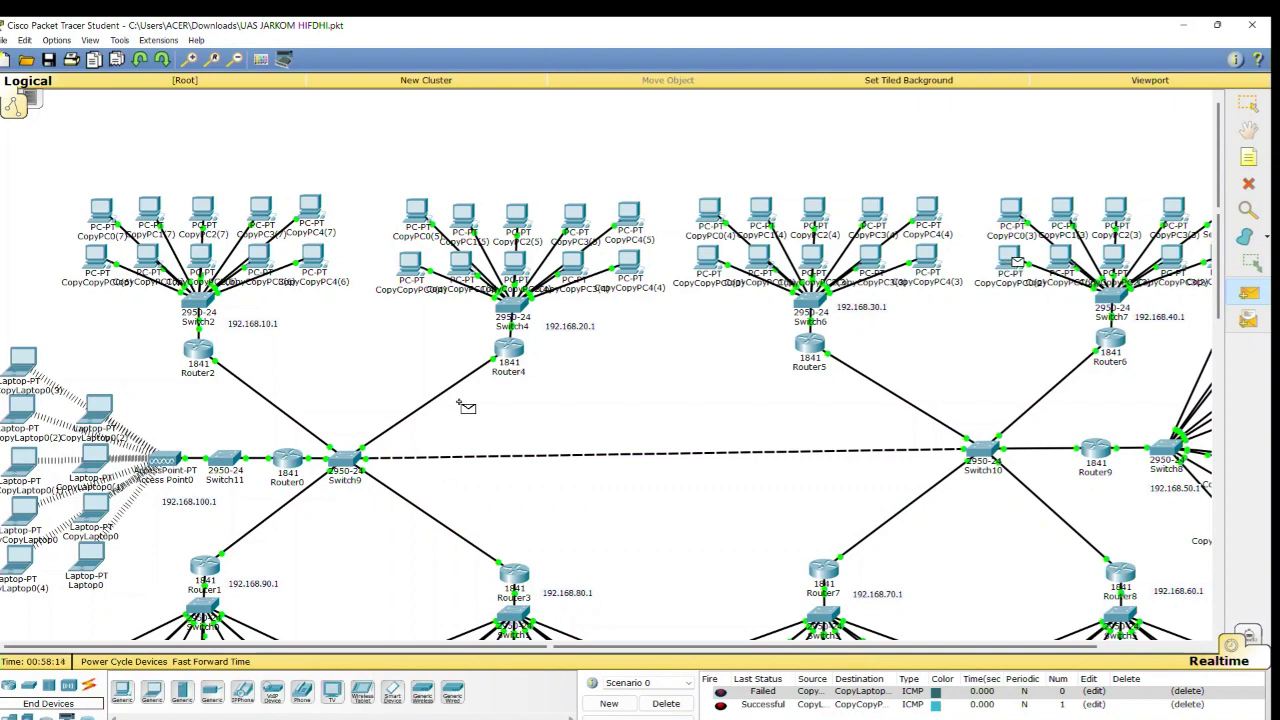
pyautogui.click(102, 414)
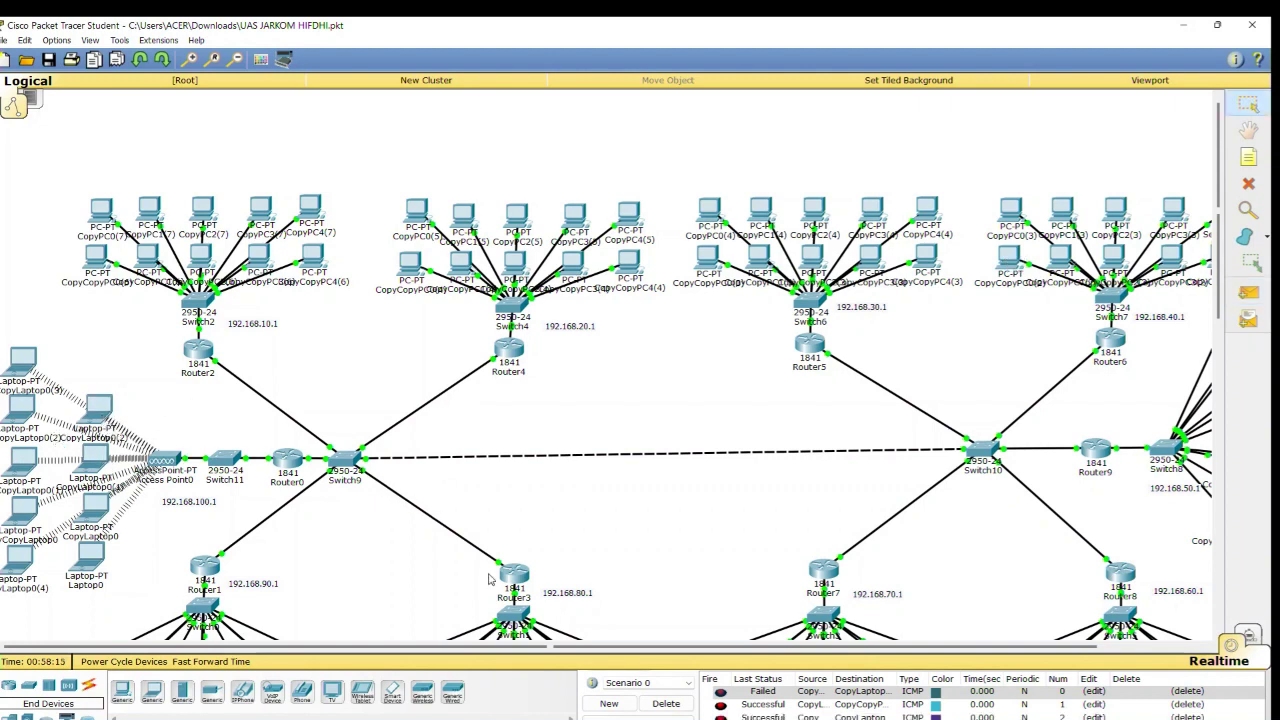
# Add a generic laptop above the inner column of laptops in the 192.168.100.1 wireless network and fast-forward the simulation time
pyautogui.moveTo(88, 494)
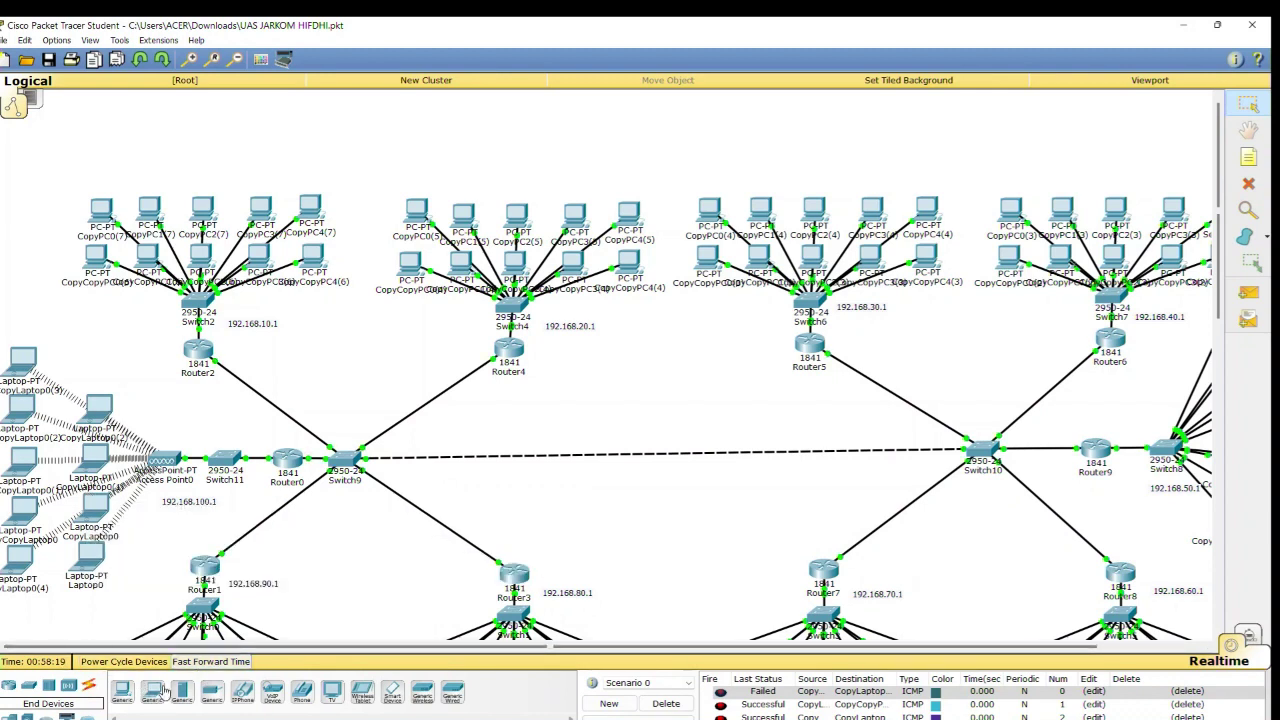
pyautogui.moveTo(152, 690); pyautogui.dragTo(97, 366)
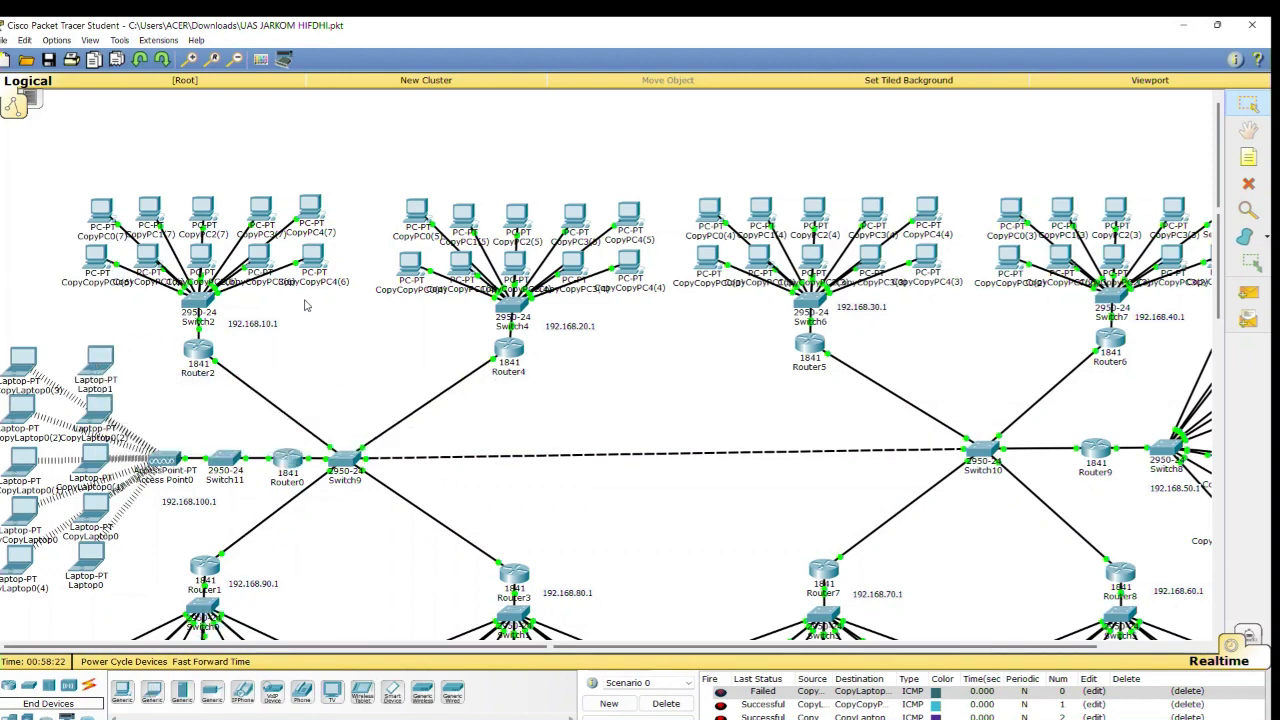
pyautogui.click(210, 662)
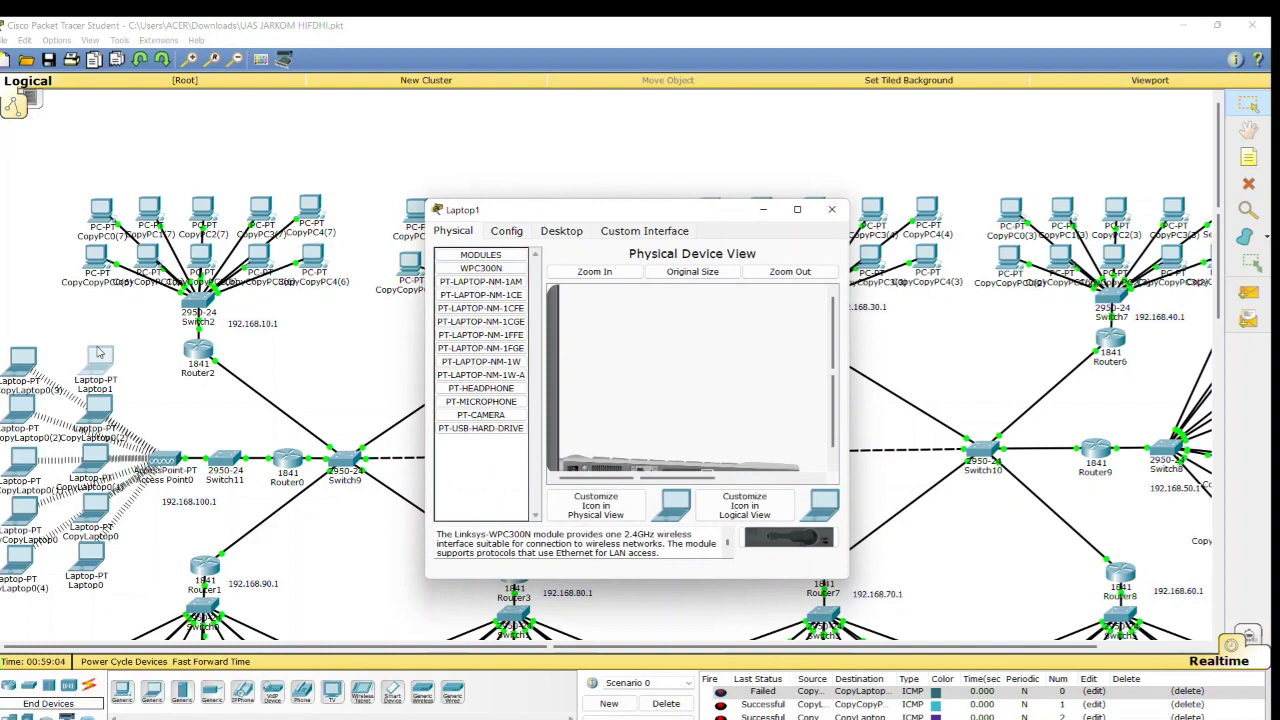
# Set the new laptop's IP configuration to DHCP, fast-forward the simulation time and close the laptop's window
pyautogui.click(553, 233)
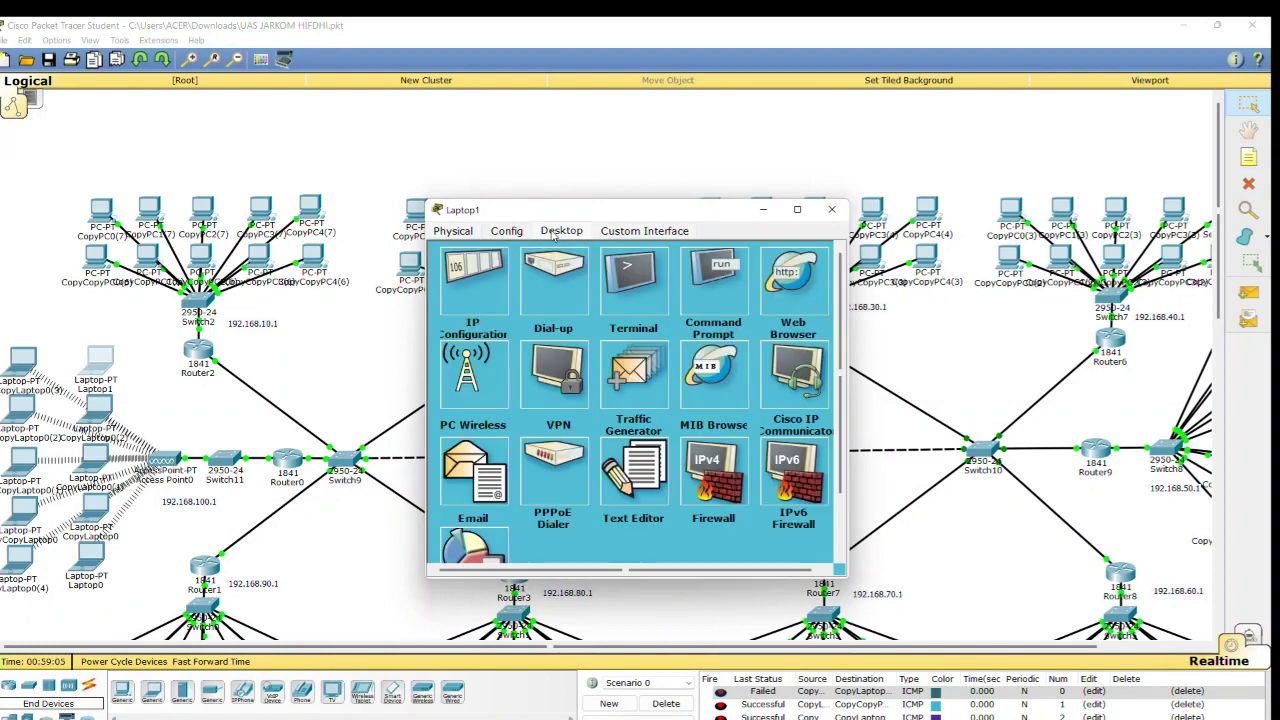
pyautogui.click(482, 268)
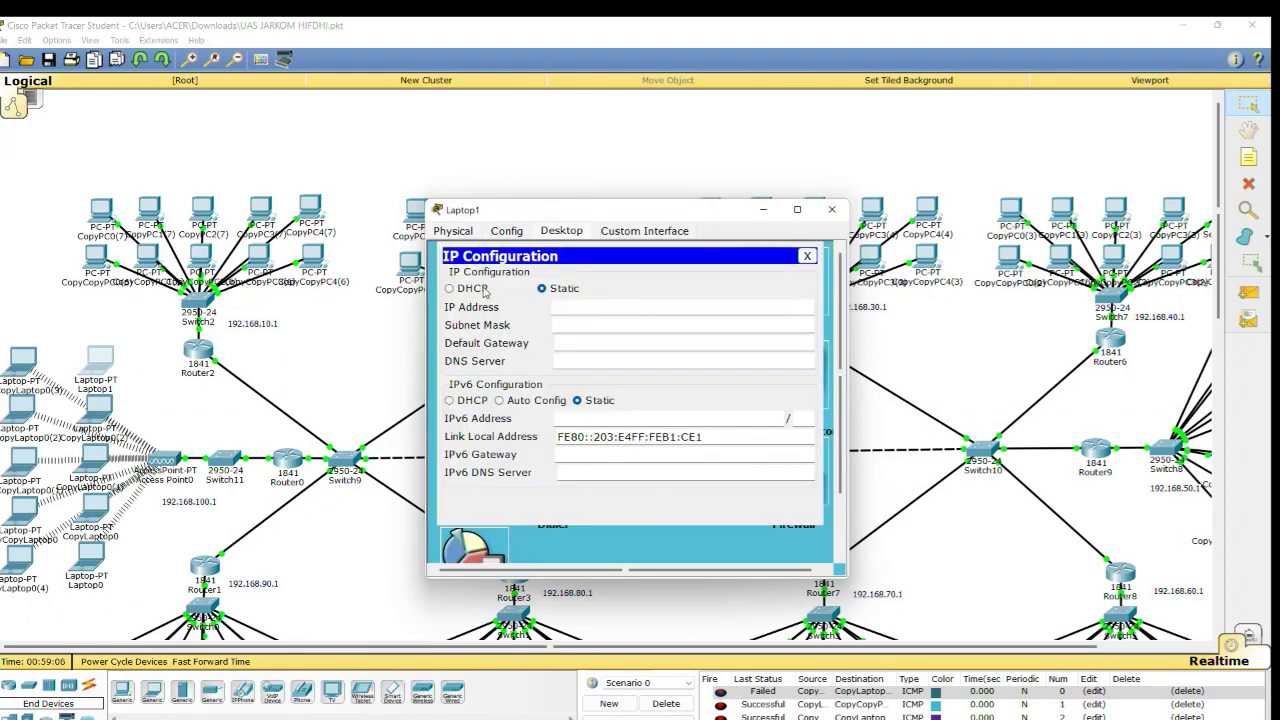
pyautogui.click(484, 290)
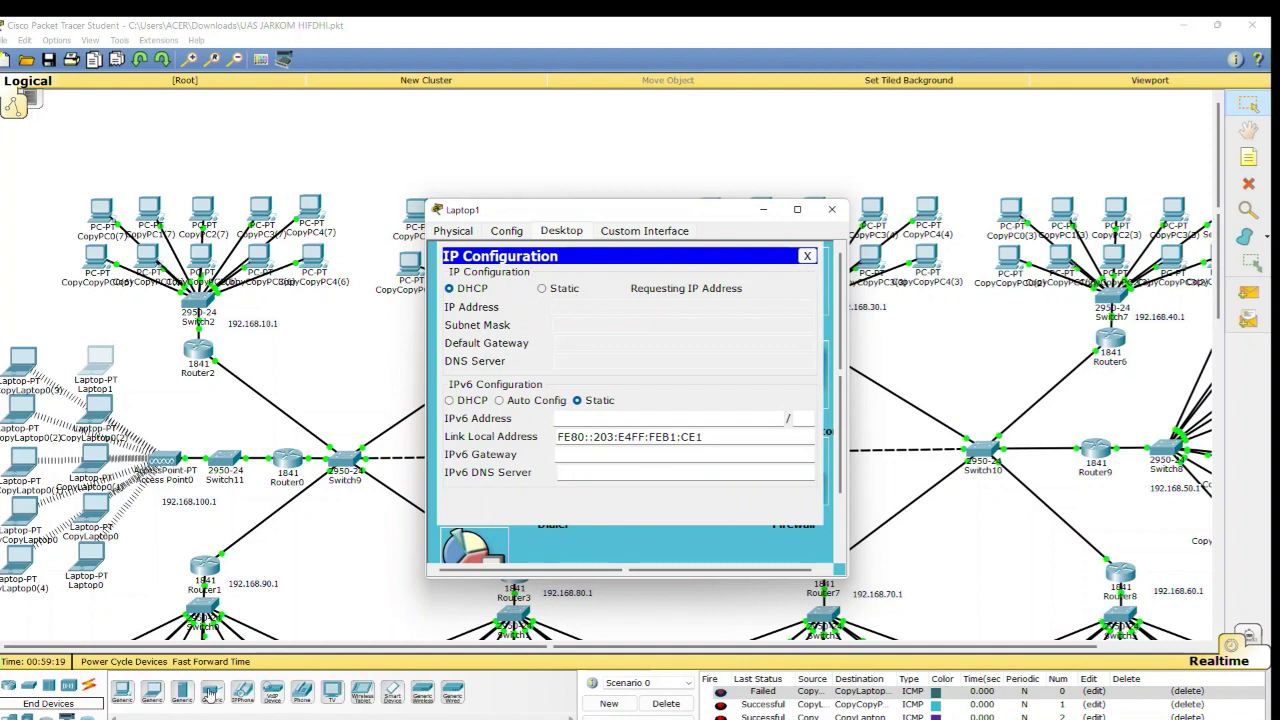
pyautogui.click(207, 661)
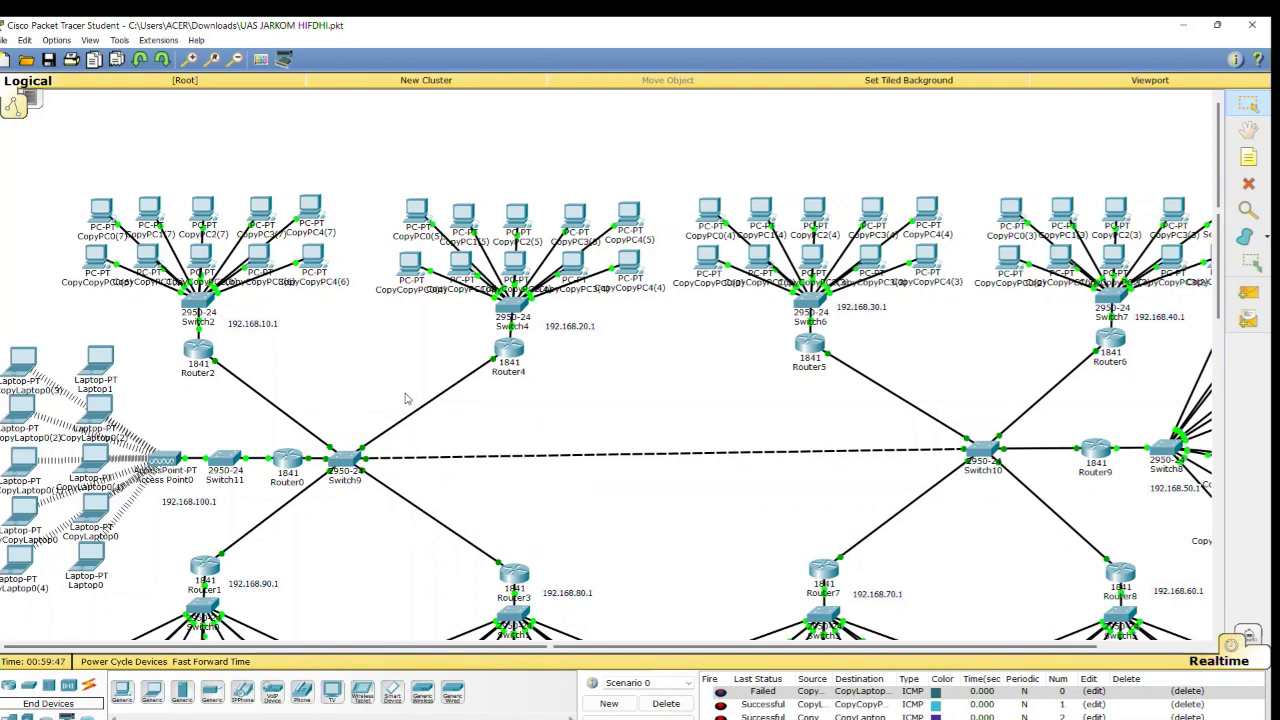
# Switch to the practicum PDF in the browser and highlight requirement 7 about testing the network by sending messages to every host
pyautogui.hscroll(2, 406, 398)
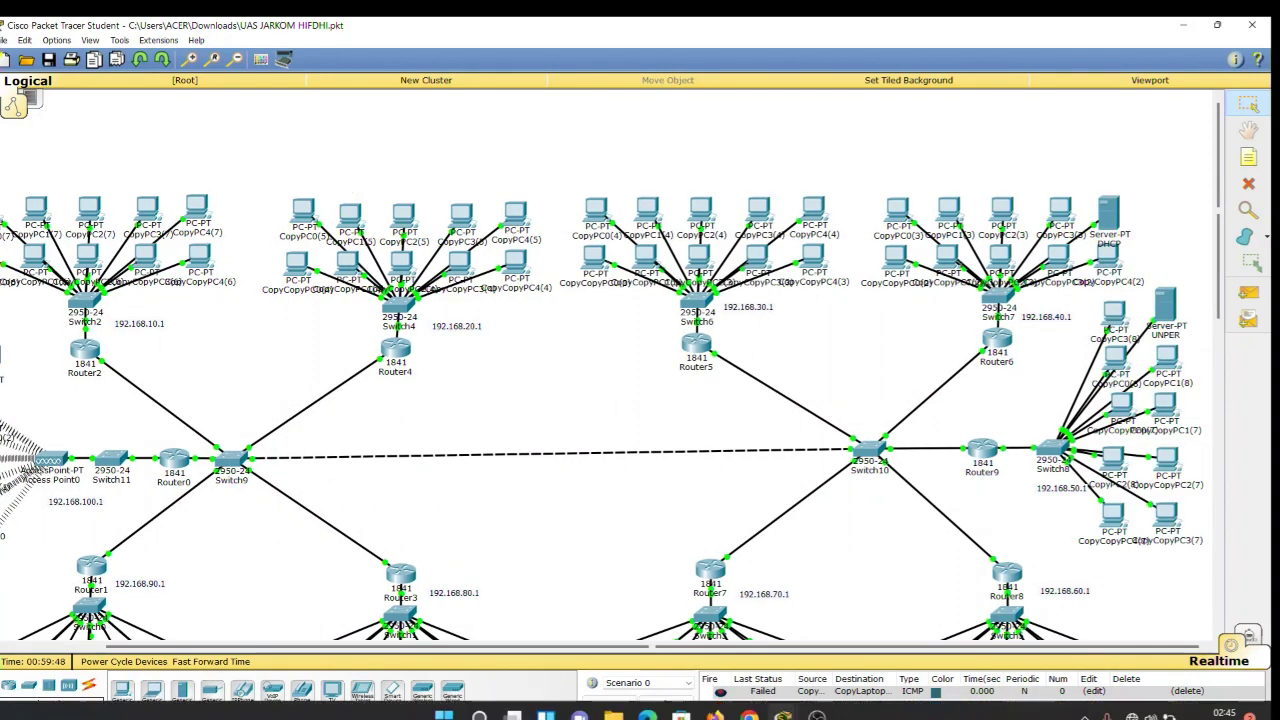
pyautogui.moveTo(647, 714)
pyautogui.click(649, 635)
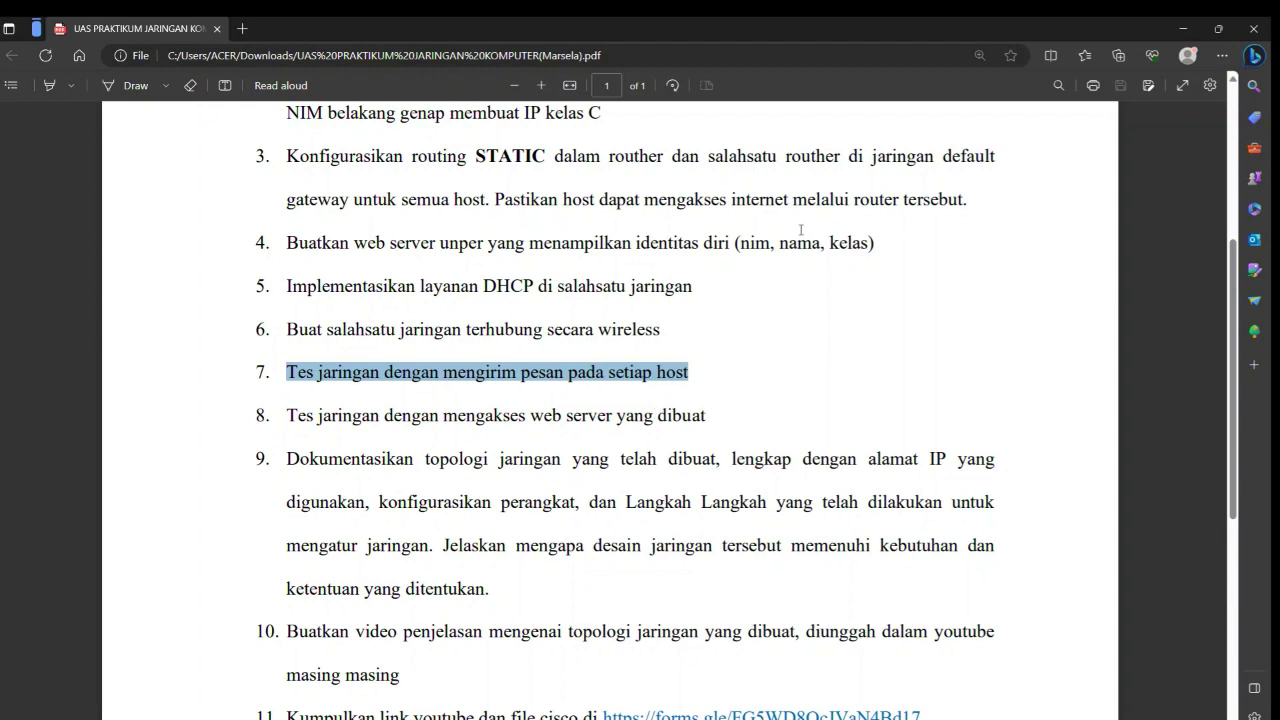
pyautogui.click(608, 288)
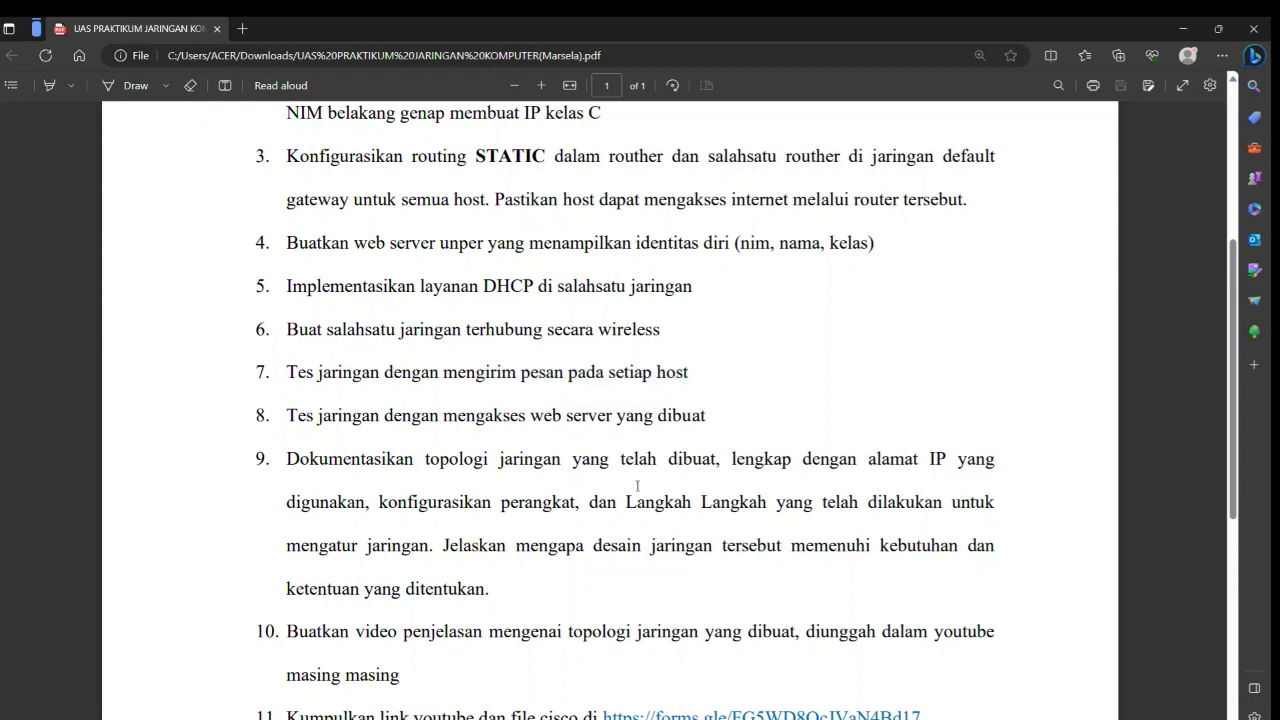
pyautogui.moveTo(688, 372); pyautogui.dragTo(275, 374)
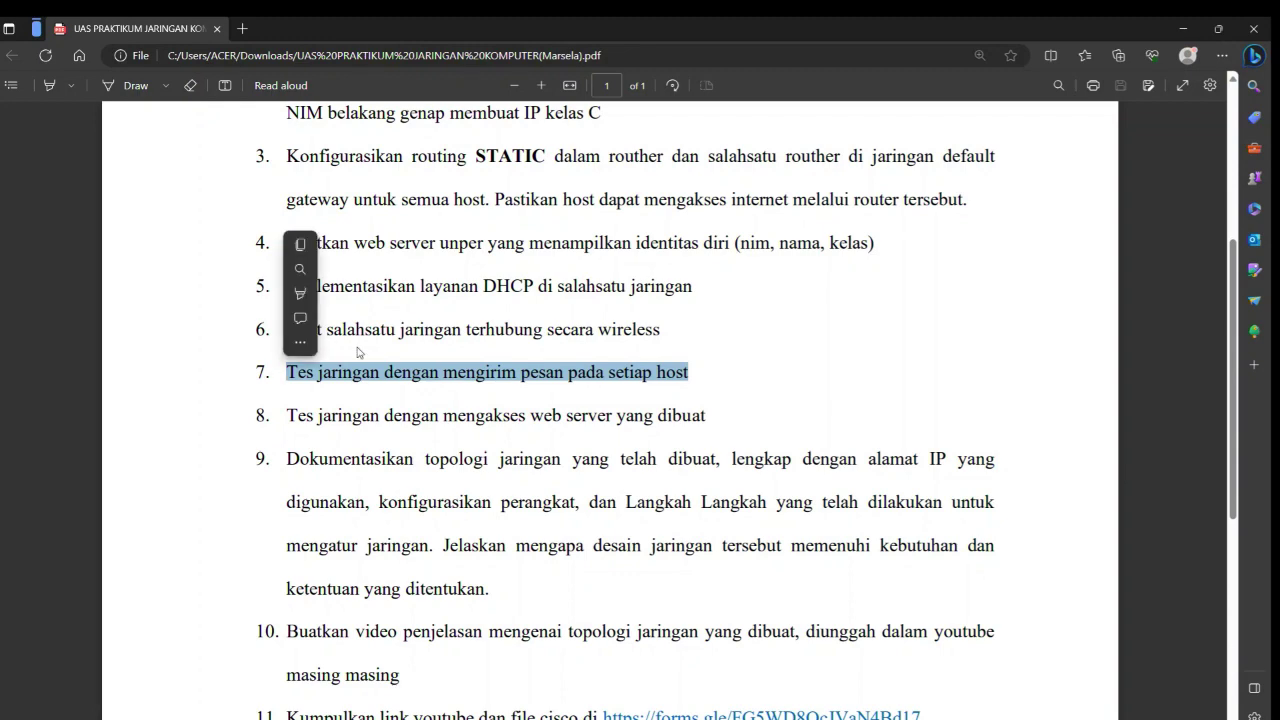
# Clear the text selection and review the remaining requirements 8 to 12 in the practicum PDF
pyautogui.click(539, 418)
pyautogui.scroll(-3, 542, 459)
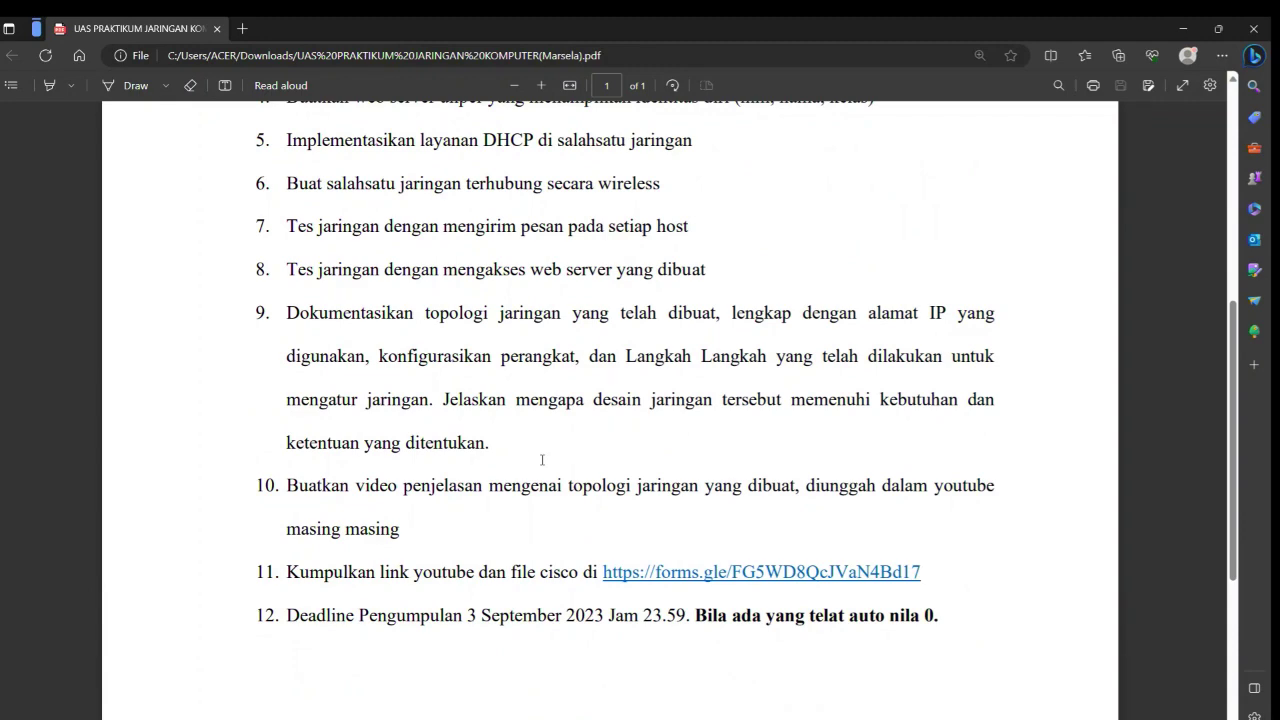
pyautogui.scroll(9, 542, 459)
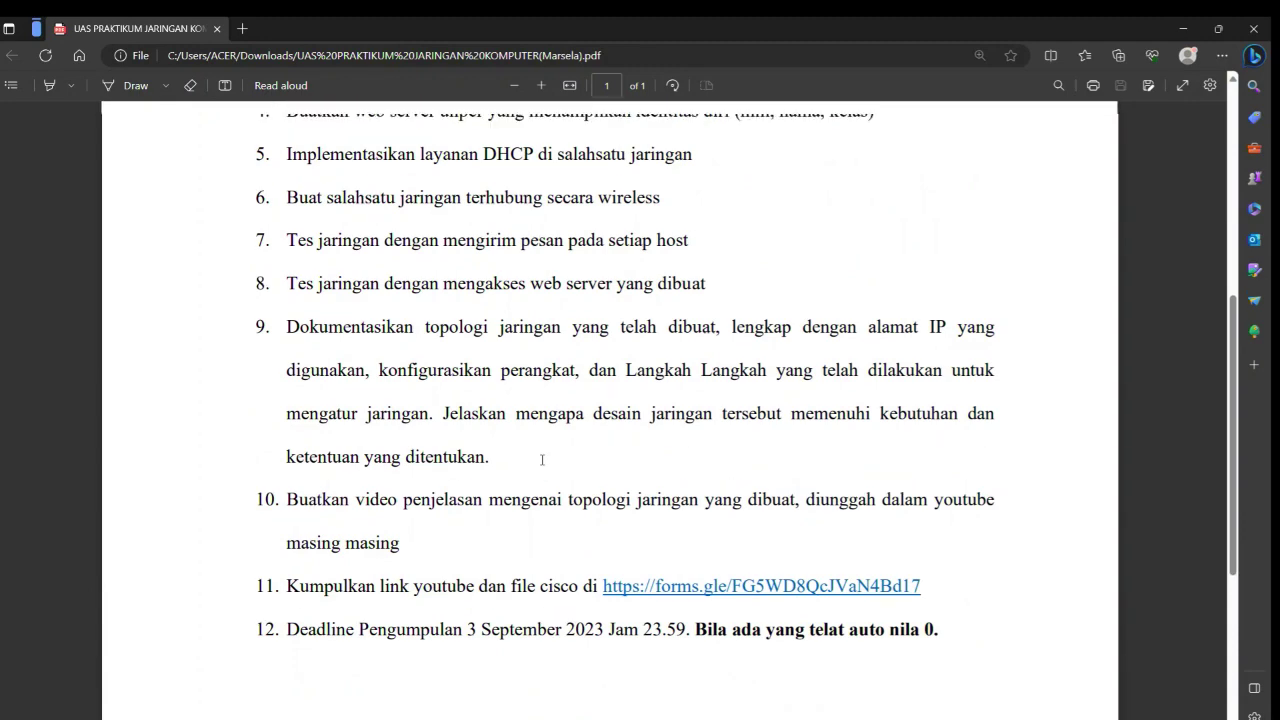